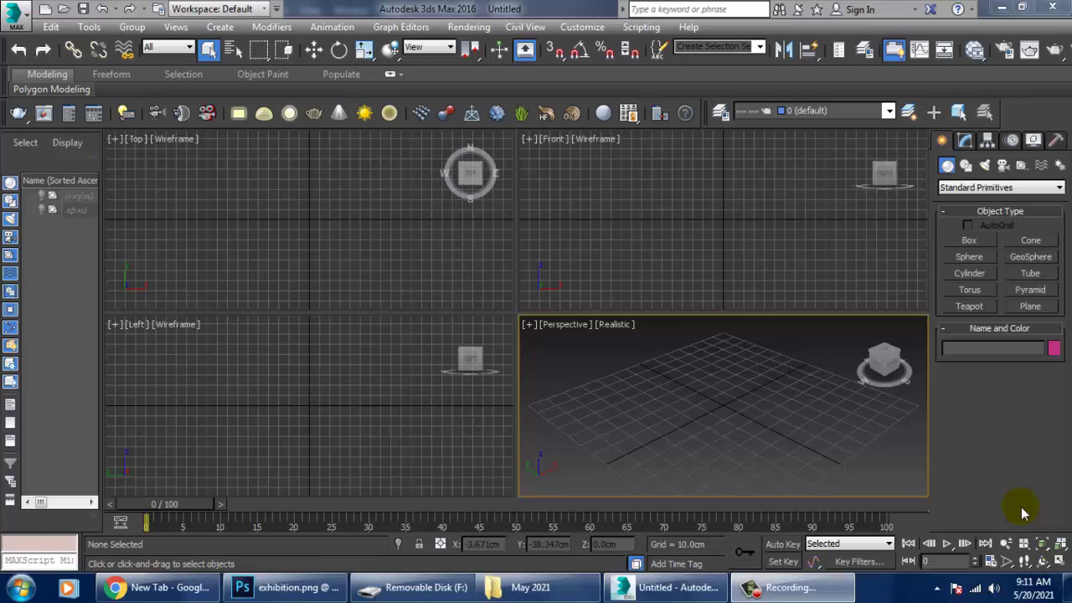
# - Activate the Left viewport and bring up the Rendering menu
pyautogui.click(315, 347)
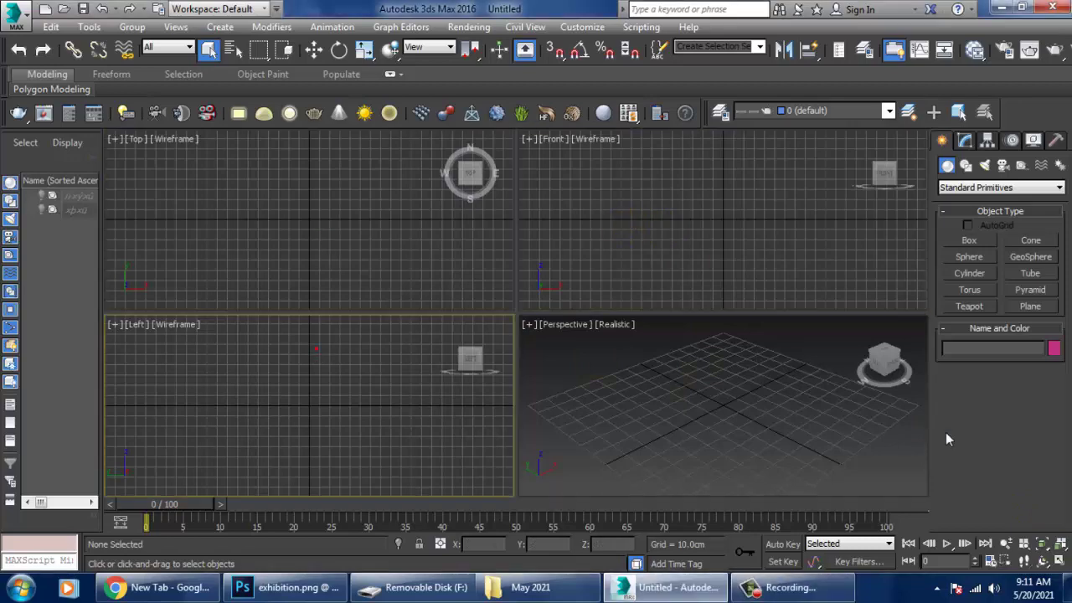
pyautogui.click(466, 27)
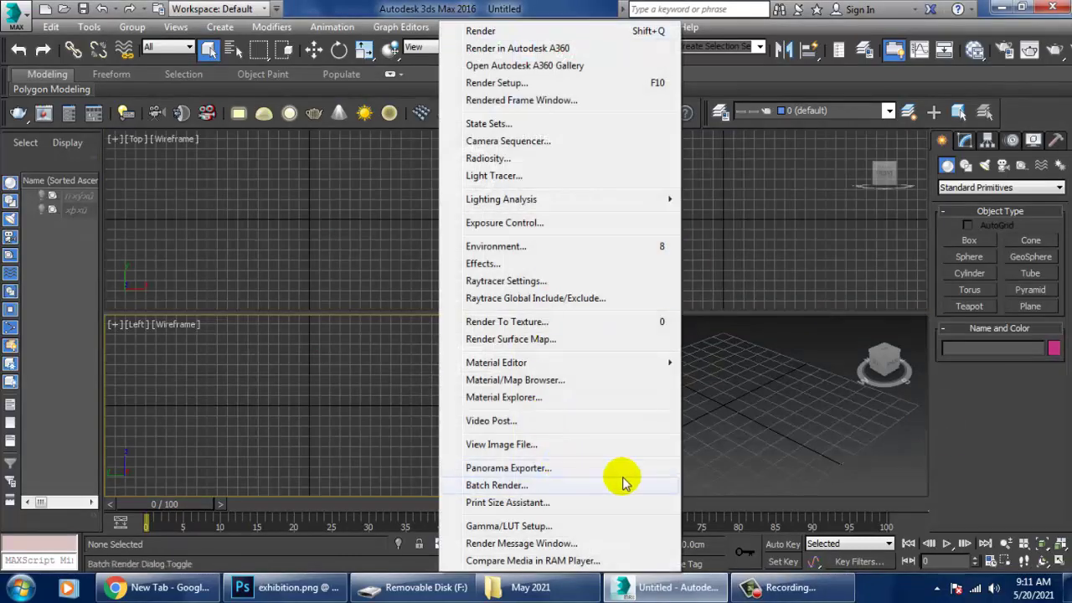
# - Open new stall.jpg from D:\May 2021 with View Image File
pyautogui.click(521, 444)
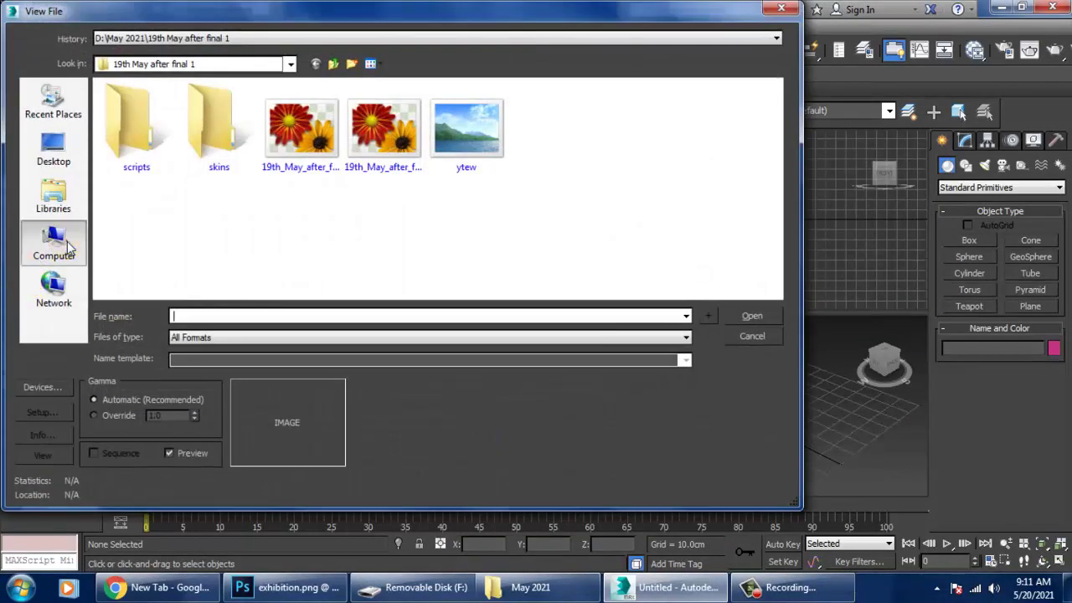
pyautogui.click(55, 242)
pyautogui.doubleClick(381, 126)
pyautogui.press('m')
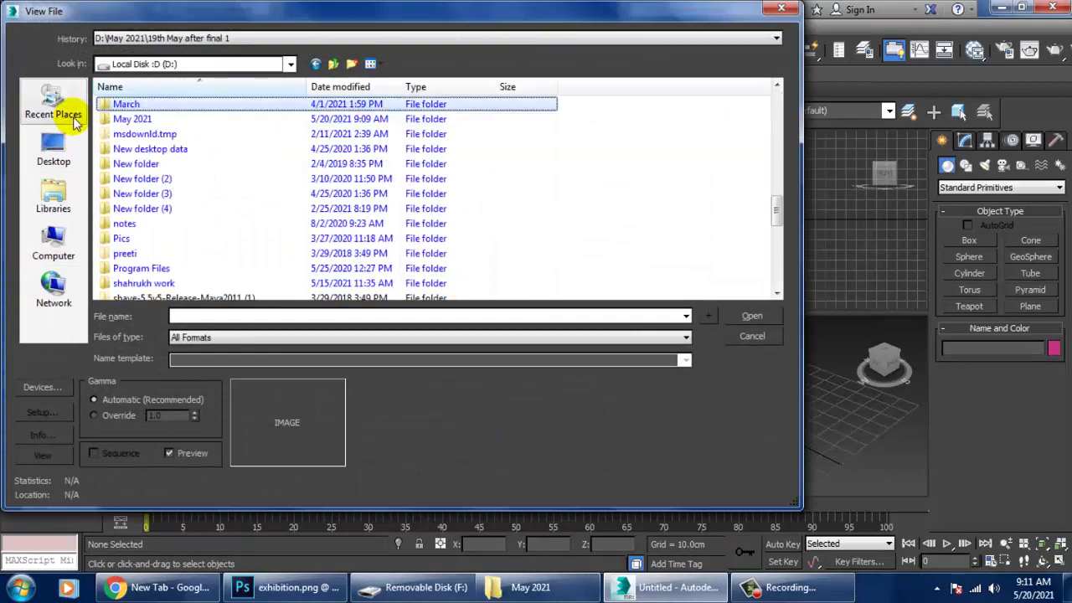
pyautogui.doubleClick(165, 123)
pyautogui.press('n')
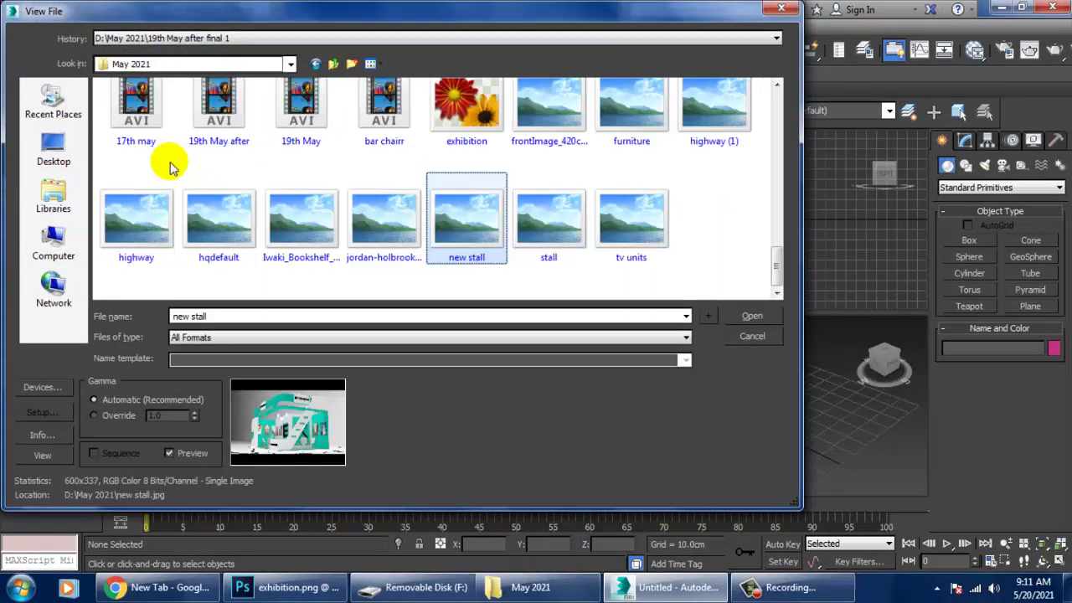
pyautogui.doubleClick(467, 219)
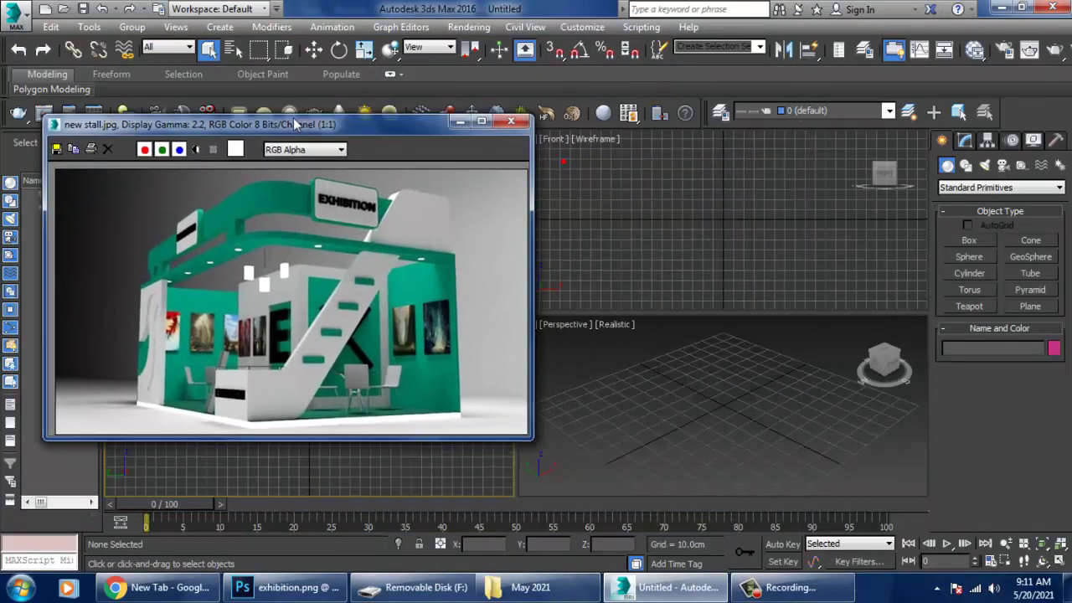
# - Move and enlarge the reference image window so it sits left of the viewports
pyautogui.moveTo(565, 167); pyautogui.dragTo(230, 111)
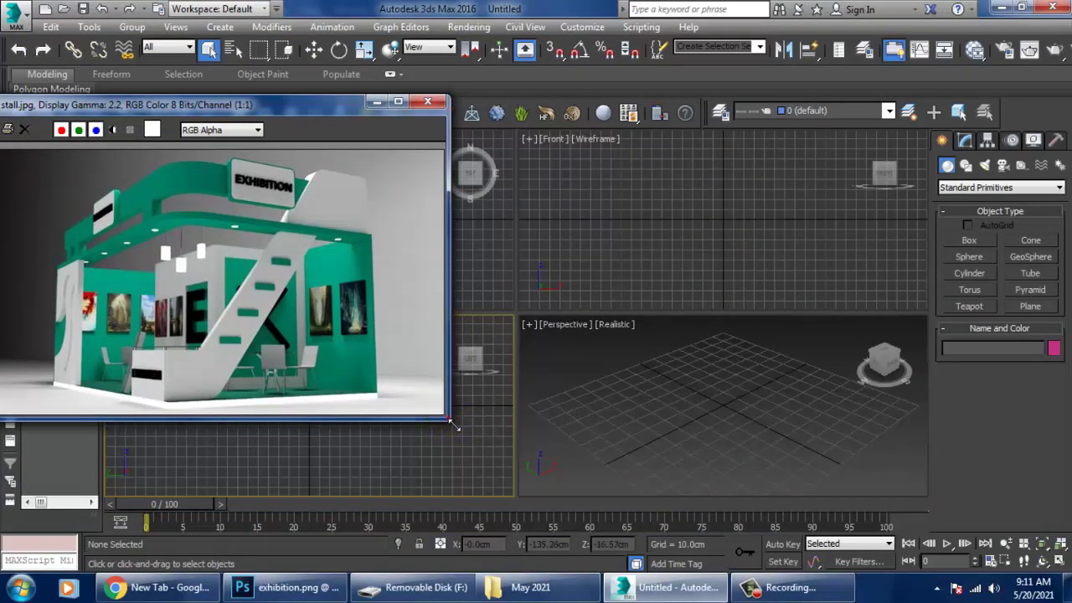
pyautogui.moveTo(450, 423); pyautogui.dragTo(517, 539)
pyautogui.scroll(1, 251, 371)
pyautogui.scroll(-1, 253, 372)
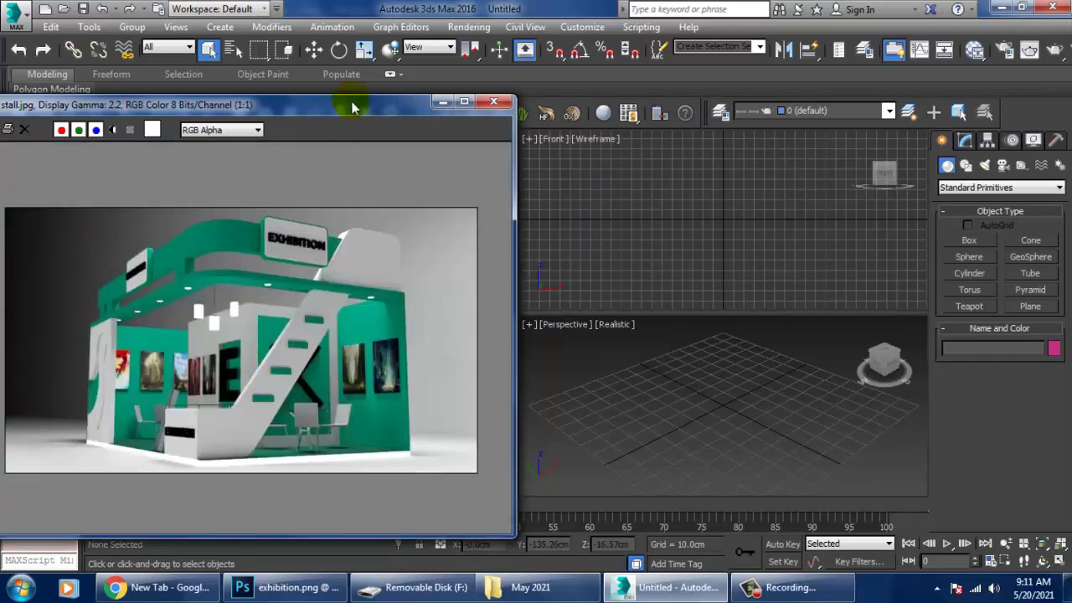
pyautogui.moveTo(356, 107); pyautogui.dragTo(282, 101)
pyautogui.moveTo(693, 397); pyautogui.dragTo(730, 392, button='middle')
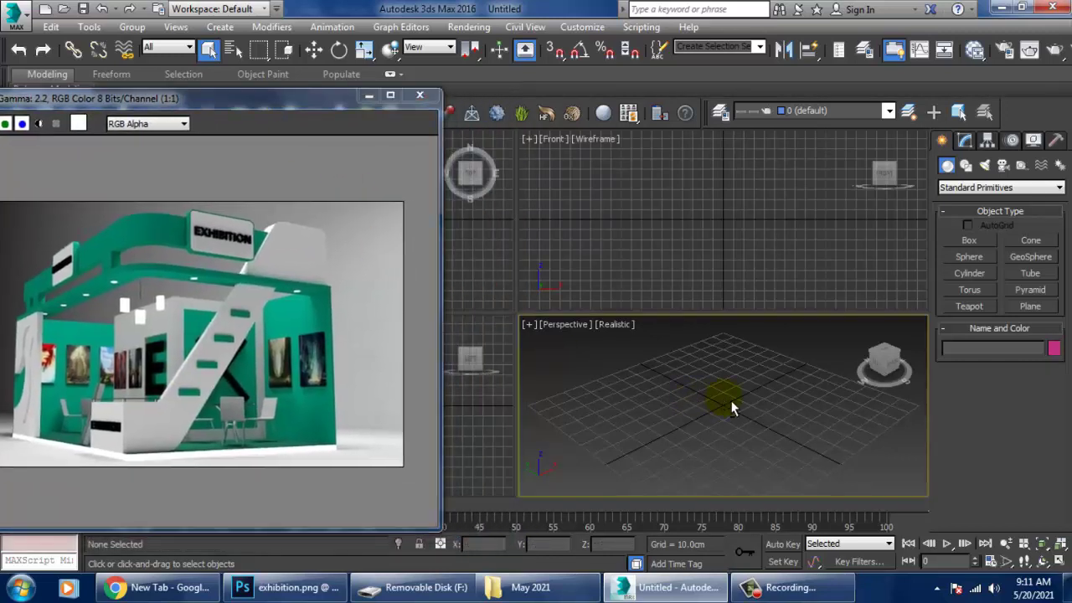
# - Draw a large floor plane in the Perspective viewport
pyautogui.click(1031, 306)
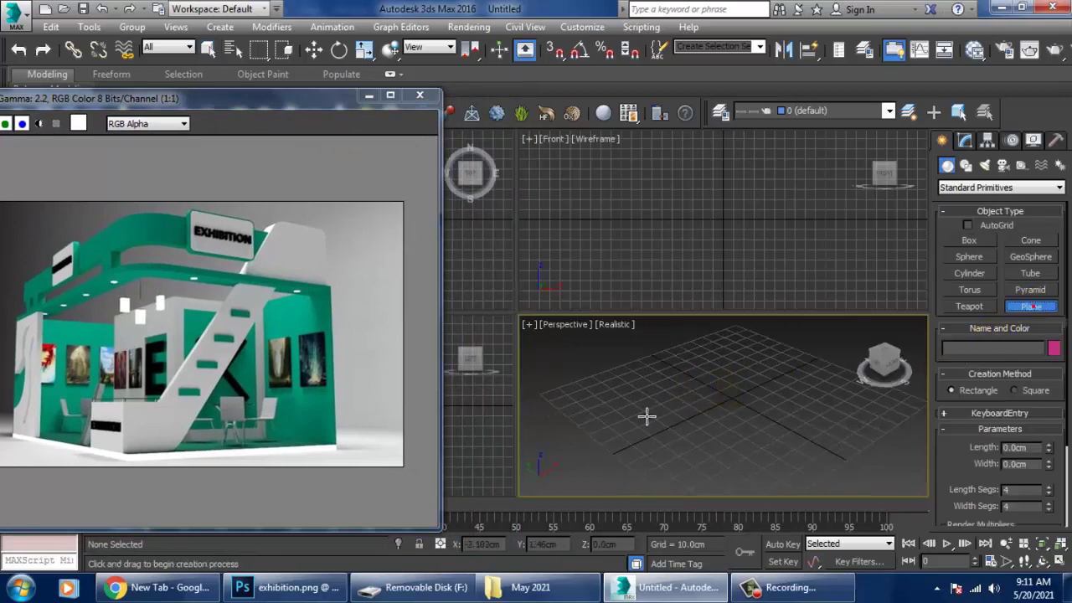
pyautogui.scroll(-2, 668, 407)
pyautogui.scroll(-2, 668, 407)
pyautogui.scroll(-2, 723, 432)
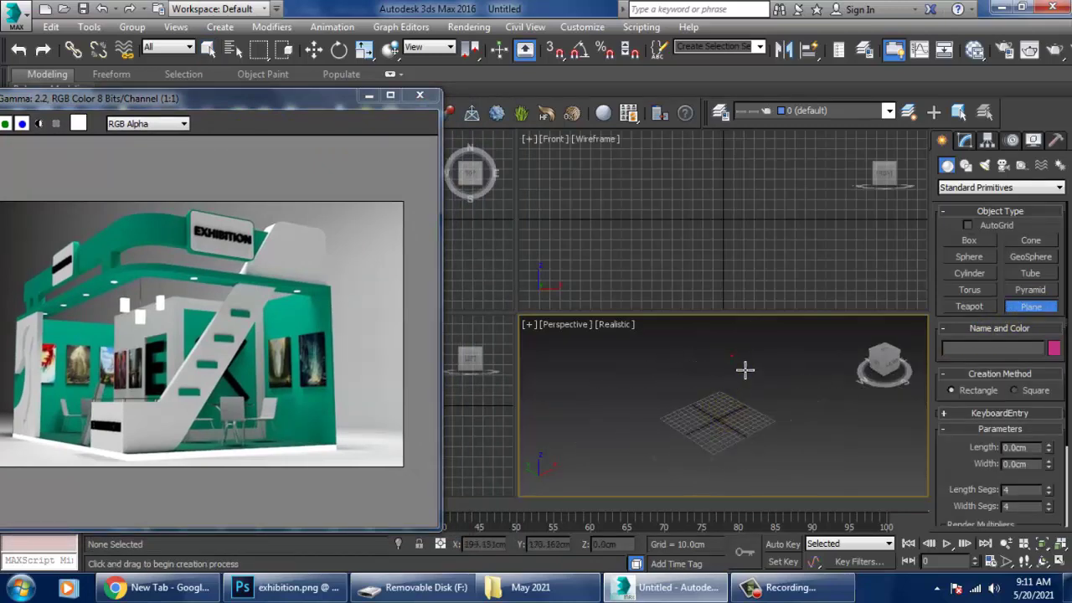
pyautogui.moveTo(745, 369); pyautogui.dragTo(682, 514)
pyautogui.rightClick(718, 383)
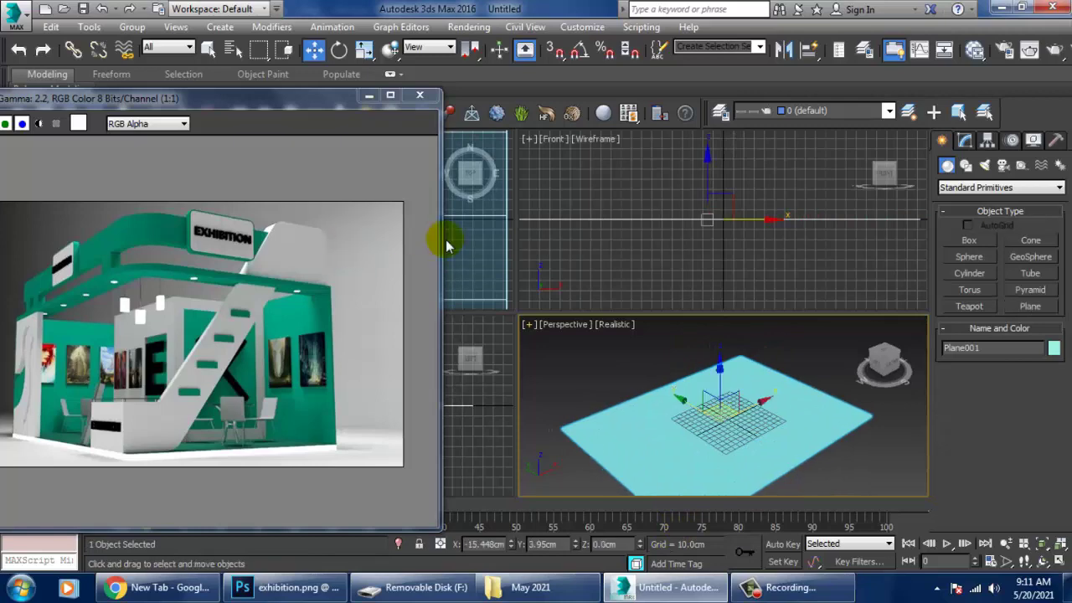
pyautogui.hotkey('alt', 'w')
pyautogui.keyDown('alt'); pyautogui.moveTo(569, 234); pyautogui.dragTo(710, 244, button='middle'); pyautogui.keyUp('alt')
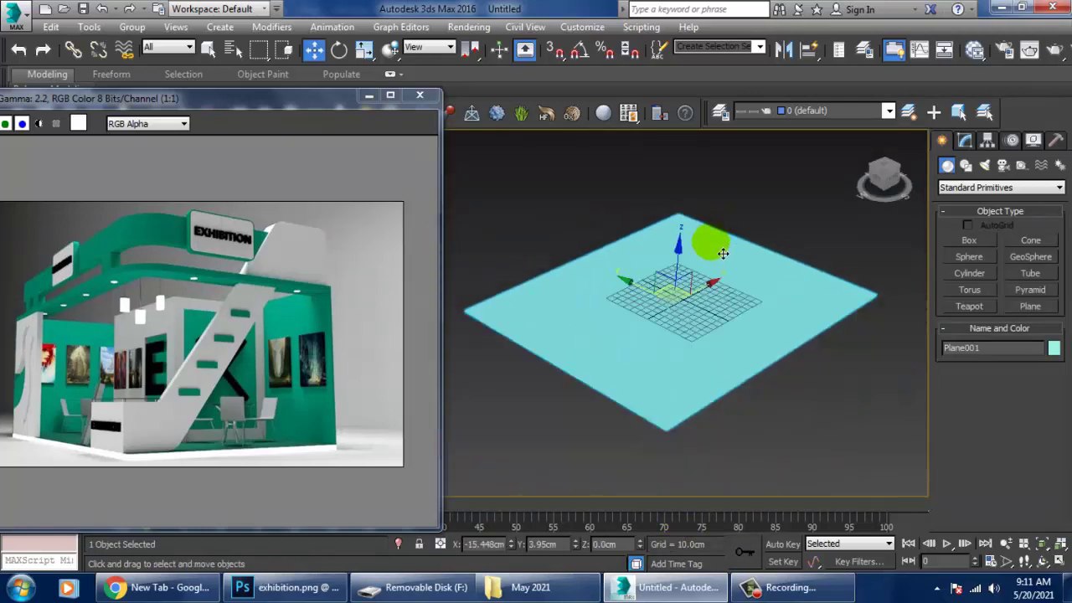
pyautogui.hotkey('alt', 'w')
pyautogui.click(470, 246)
# - Scale the floor plane wider and deeper in the maximized Top view
pyautogui.hotkey('alt', 'w')
pyautogui.moveTo(634, 221); pyautogui.dragTo(691, 335, button='middle')
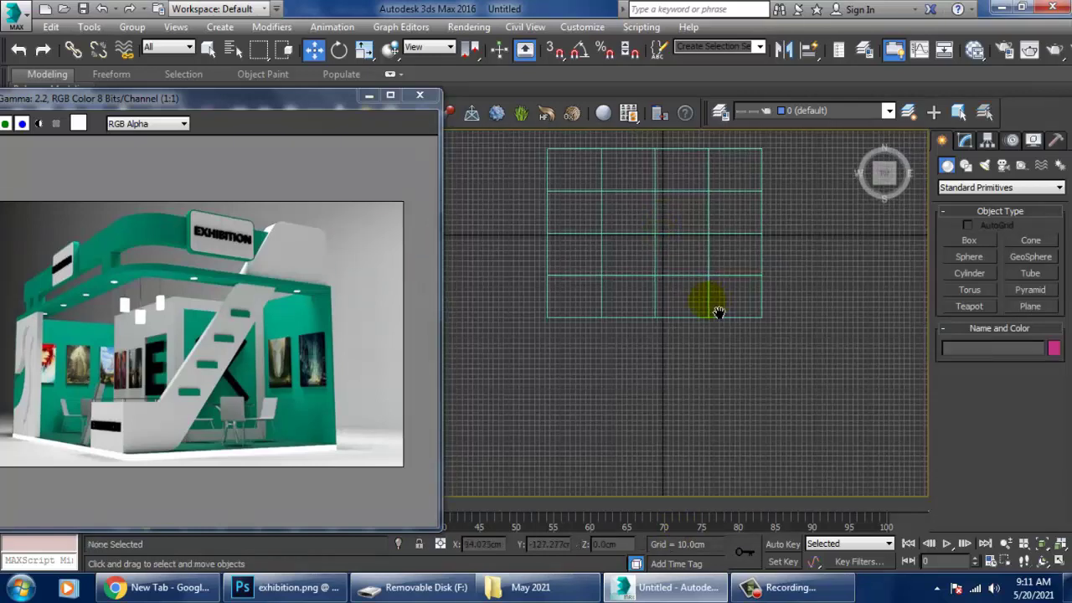
pyautogui.moveTo(653, 333); pyautogui.dragTo(662, 318)
pyautogui.press('r')
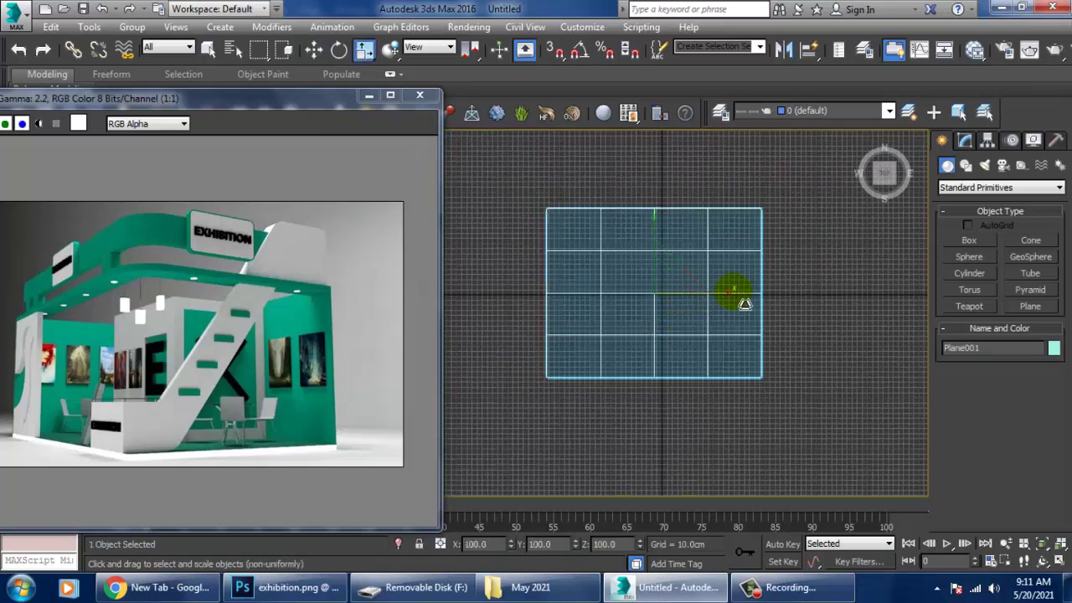
pyautogui.moveTo(730, 288); pyautogui.dragTo(770, 303)
pyautogui.moveTo(645, 227)
pyautogui.mouseDown()
pyautogui.moveTo(673, 232)
pyautogui.moveTo(665, 216)
pyautogui.mouseUp()
pyautogui.press('w')
pyautogui.moveTo(757, 303); pyautogui.dragTo(758, 304)
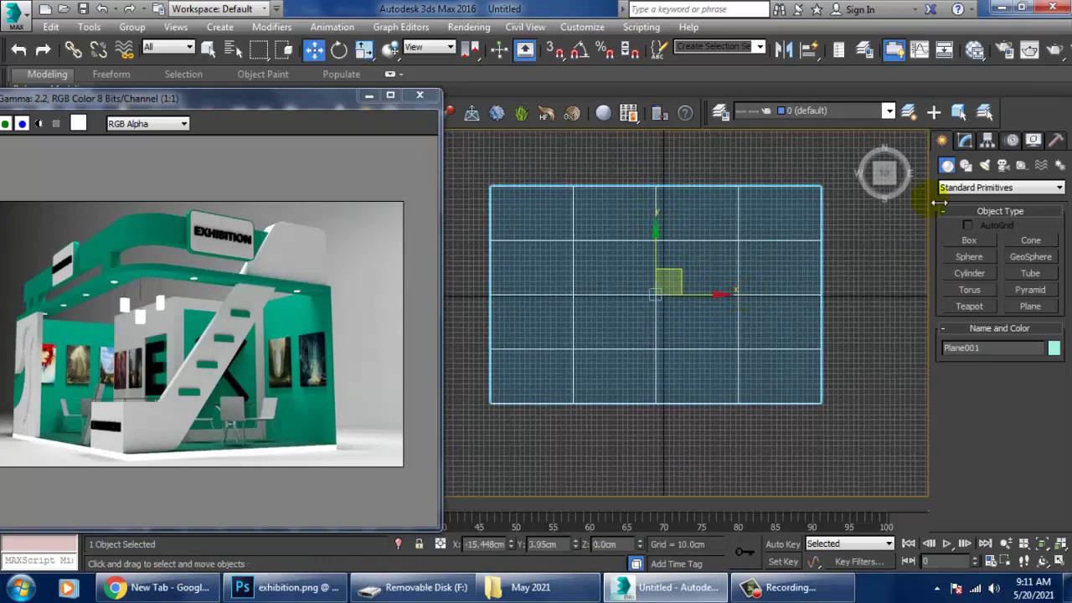
pyautogui.click(994, 192)
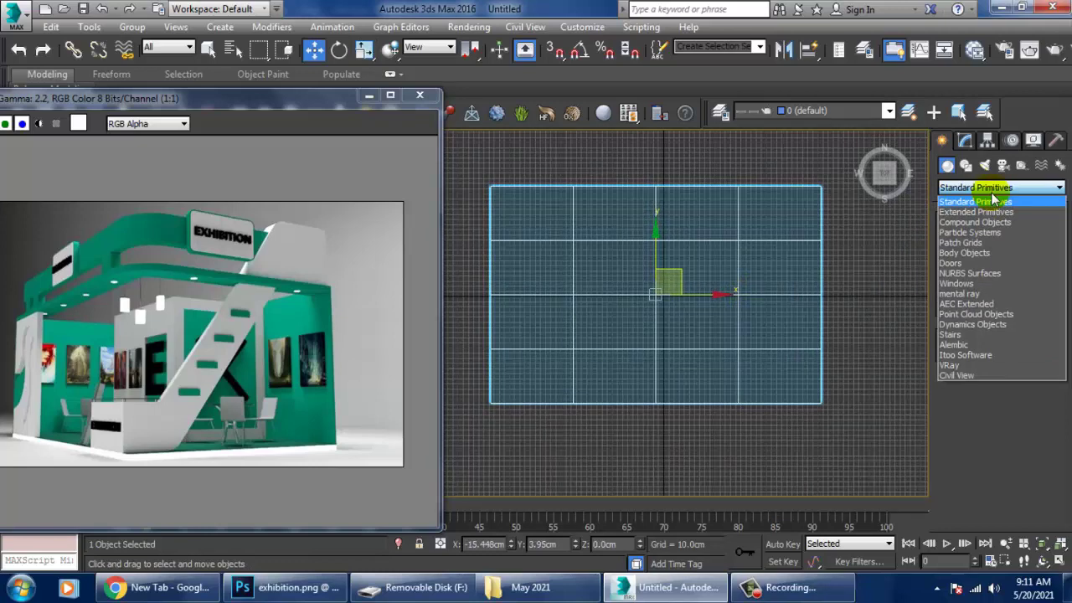
# - Draw an AEC Extended Wall along the floor's front return, left edge and back edge
pyautogui.click(990, 305)
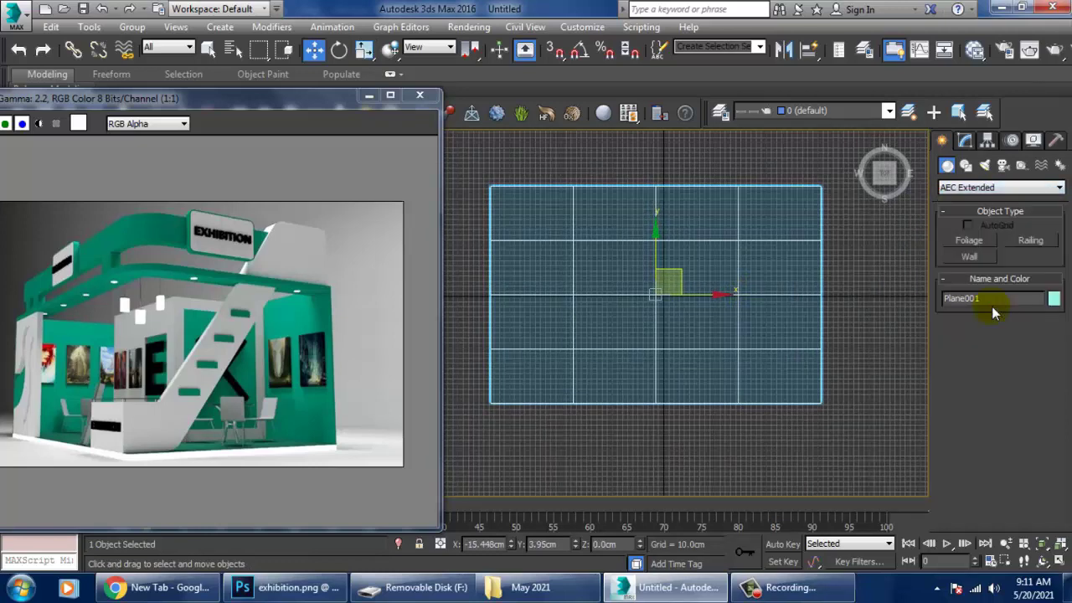
pyautogui.click(969, 256)
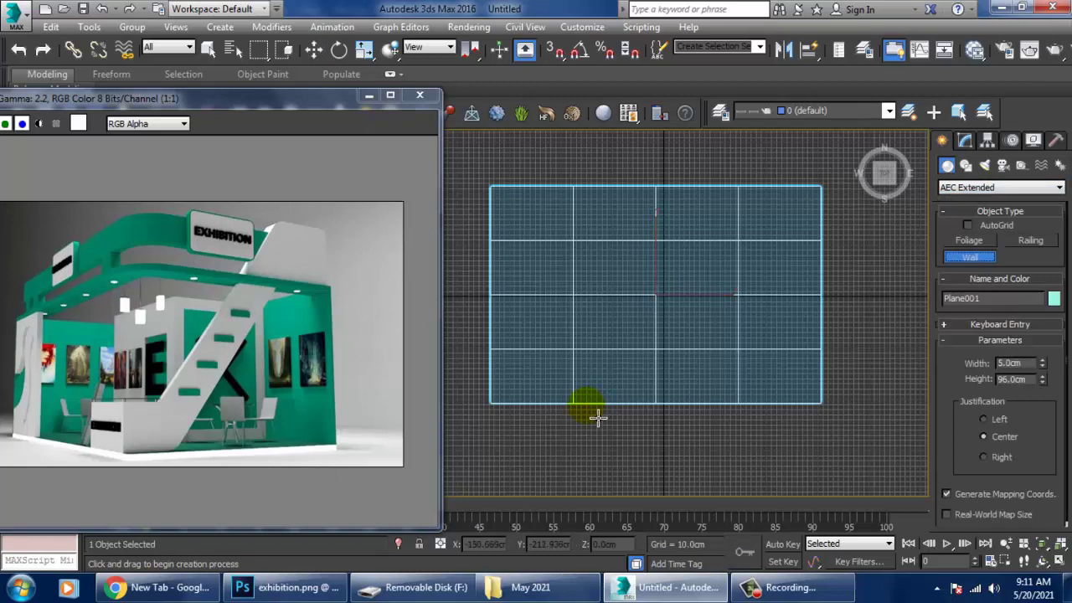
pyautogui.click(597, 417)
pyautogui.click(498, 412)
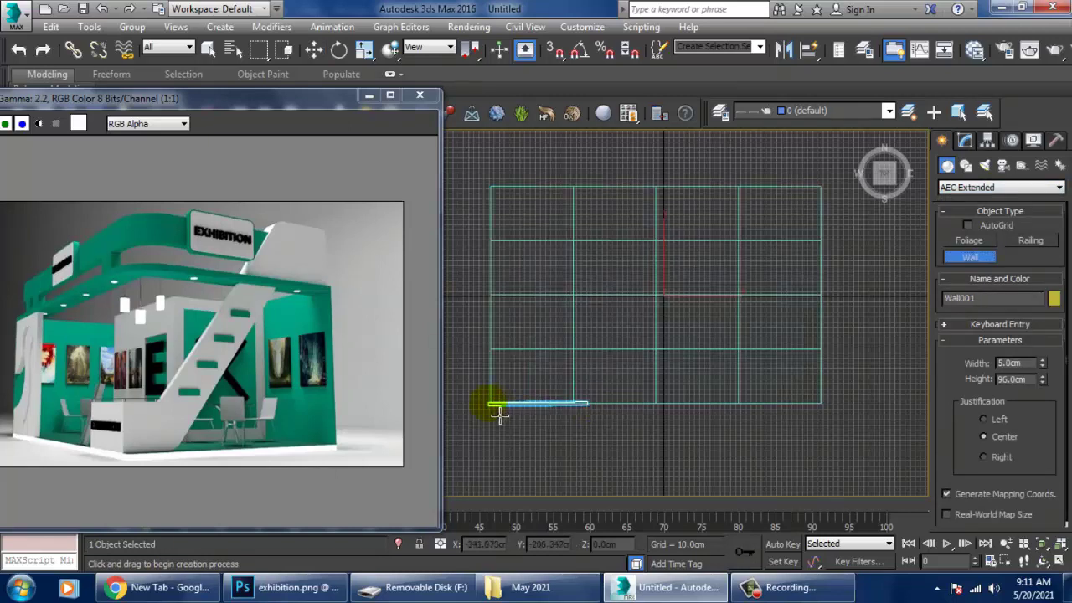
pyautogui.click(492, 191)
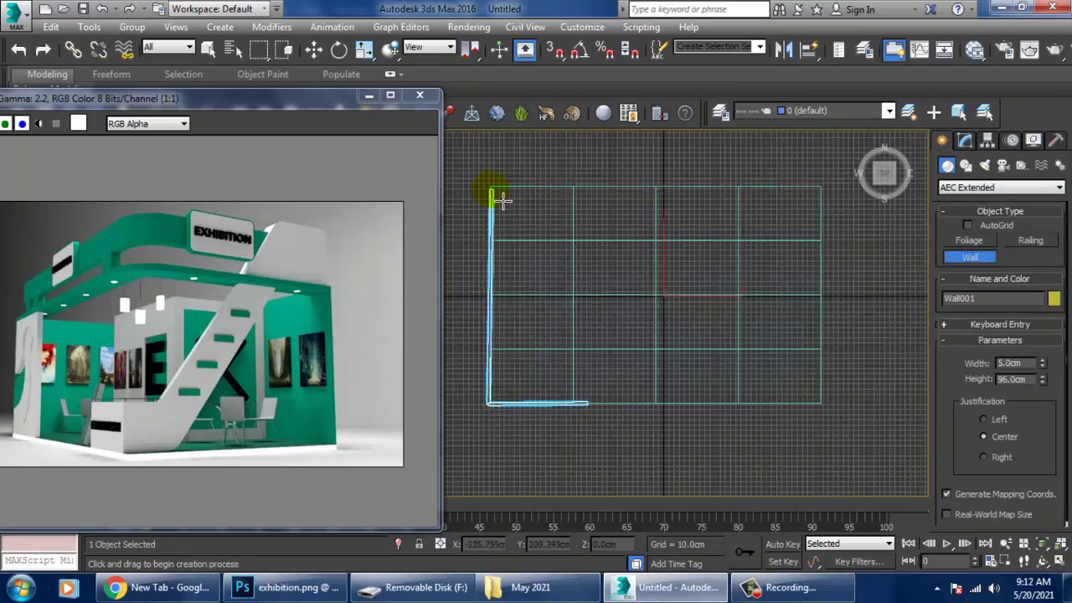
pyautogui.click(817, 188)
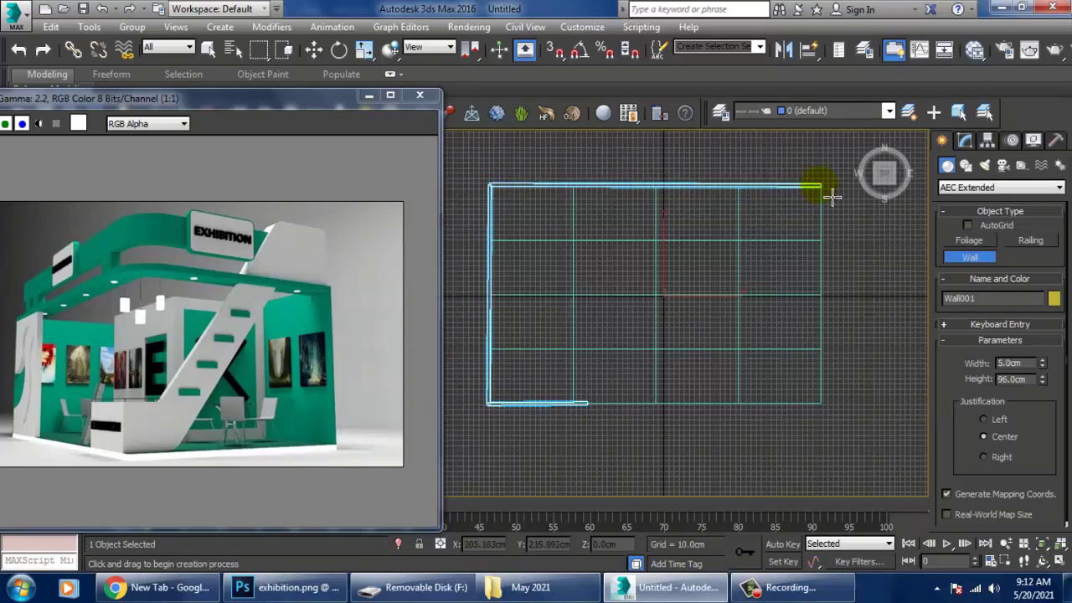
pyautogui.rightClick(832, 195)
# - Scale the walls up on Z to make them much taller
pyautogui.hotkey('alt', 'w')
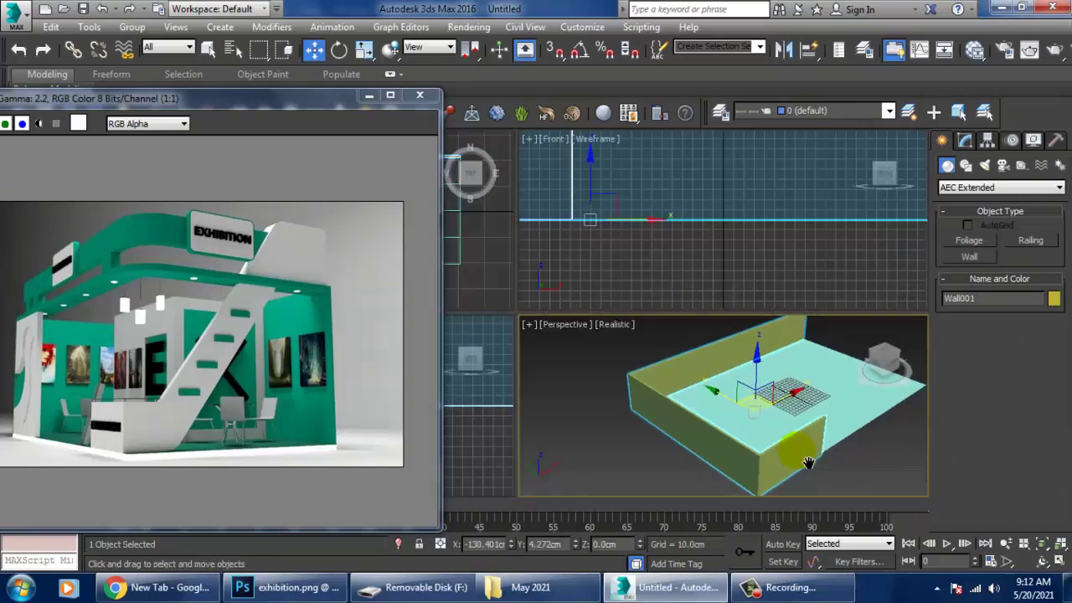
pyautogui.moveTo(721, 369)
pyautogui.keyDown('alt'); pyautogui.mouseDown(button='middle')
pyautogui.moveTo(713, 335)
pyautogui.moveTo(744, 382)
pyautogui.moveTo(814, 378)
pyautogui.moveTo(734, 335)
pyautogui.mouseUp(button='middle'); pyautogui.keyUp('alt')
pyautogui.hotkey('alt', 'w')
pyautogui.press('r')
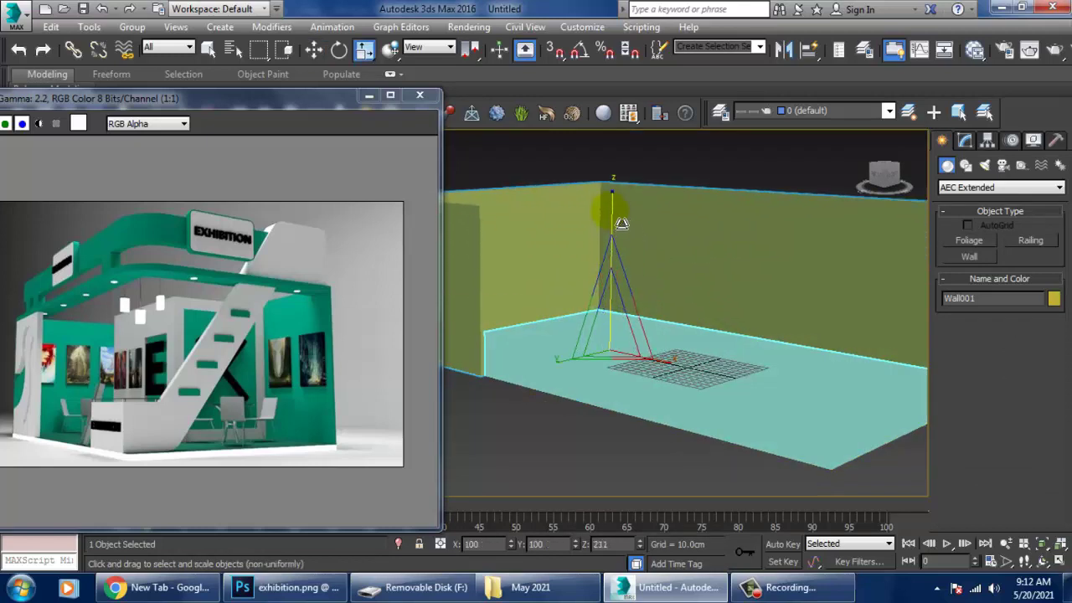
pyautogui.moveTo(623, 293); pyautogui.dragTo(617, 210)
pyautogui.moveTo(617, 211)
pyautogui.keyDown('alt'); pyautogui.mouseDown(button='middle')
pyautogui.moveTo(696, 289)
pyautogui.moveTo(743, 315)
pyautogui.mouseUp(button='middle'); pyautogui.keyUp('alt')
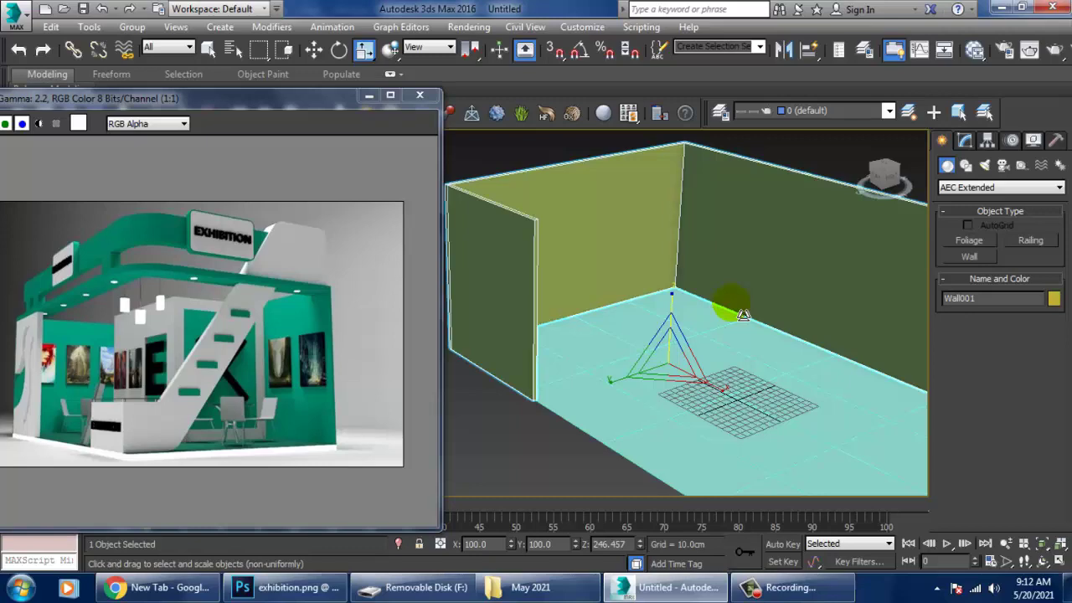
pyautogui.moveTo(743, 314)
pyautogui.keyDown('alt'); pyautogui.mouseDown(button='middle')
pyautogui.moveTo(749, 290)
pyautogui.moveTo(718, 280)
pyautogui.moveTo(766, 299)
pyautogui.moveTo(709, 259)
pyautogui.moveTo(646, 270)
pyautogui.moveTo(748, 278)
pyautogui.moveTo(742, 435)
pyautogui.moveTo(689, 364)
pyautogui.mouseUp(button='middle'); pyautogui.keyUp('alt')
# - Resize the floor plane to fit the walls, then reselect the walls
pyautogui.click(696, 413)
pyautogui.moveTo(697, 412); pyautogui.dragTo(467, 421)
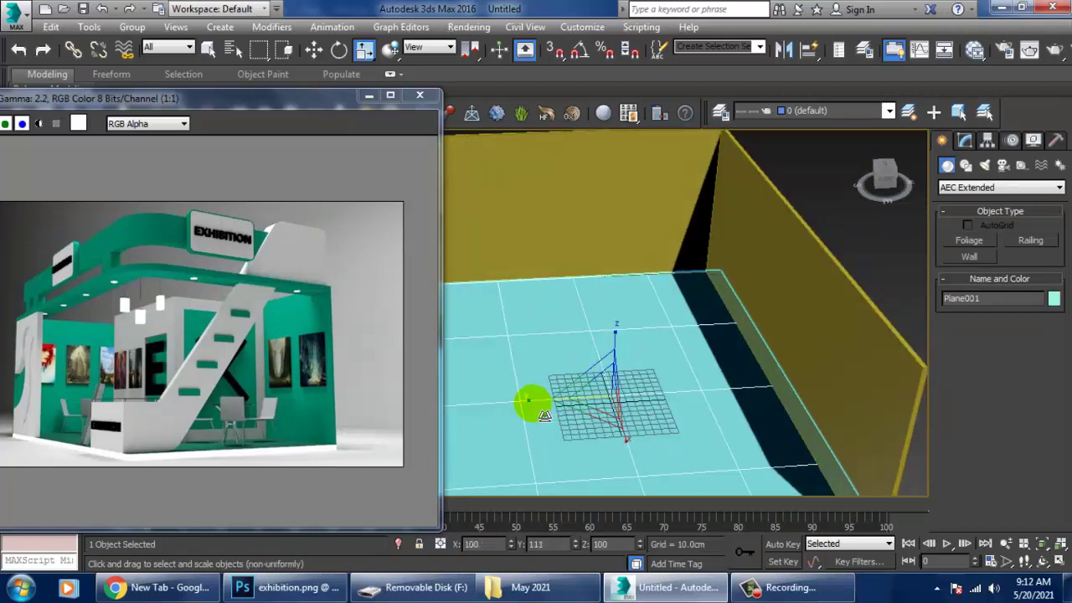
pyautogui.click(586, 268)
pyautogui.hotkey('alt', 'w')
# - Move the back and front wall vertices to line up with the floor's edges
pyautogui.rightClick(503, 245)
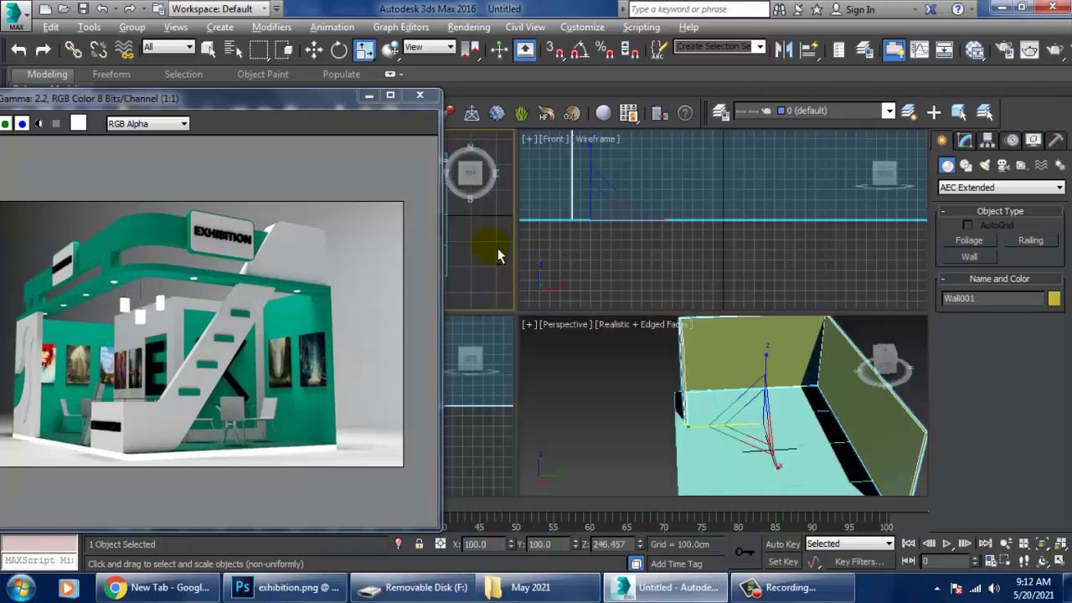
pyautogui.hotkey('alt', 'w')
pyautogui.press('w')
pyautogui.press('1')
pyautogui.moveTo(914, 296); pyautogui.dragTo(892, 292)
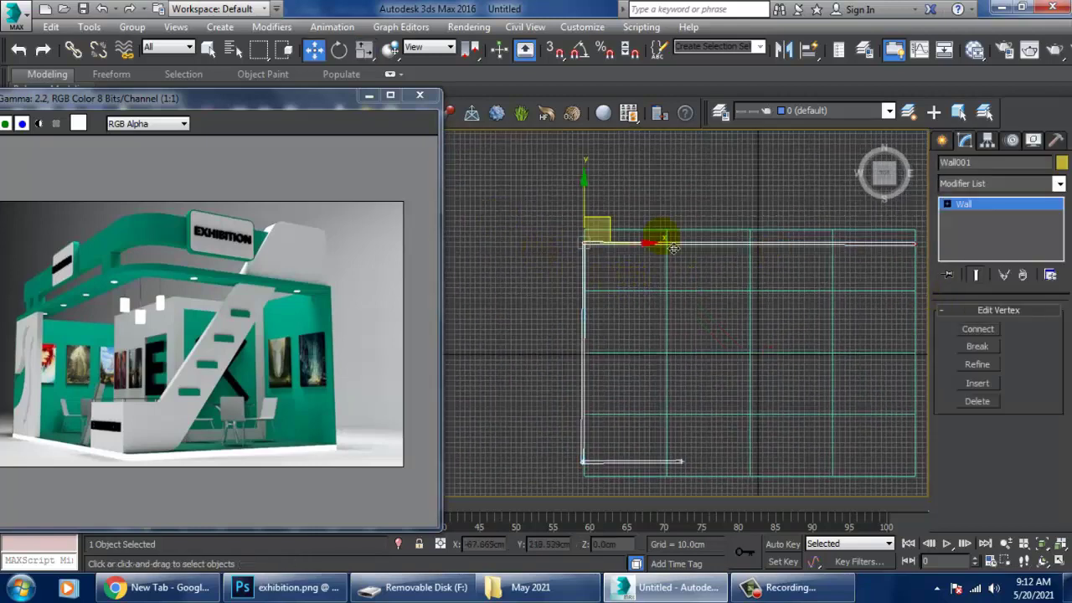
pyautogui.moveTo(594, 239); pyautogui.dragTo(539, 257, button='middle')
pyautogui.moveTo(539, 224); pyautogui.dragTo(540, 219)
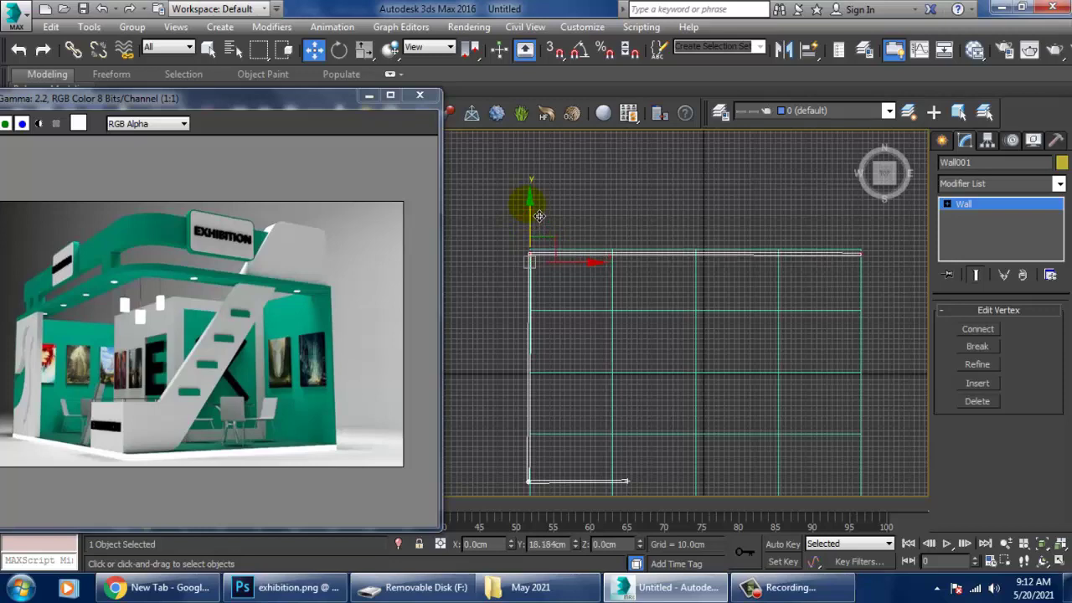
pyautogui.moveTo(566, 253); pyautogui.dragTo(558, 149, button='middle')
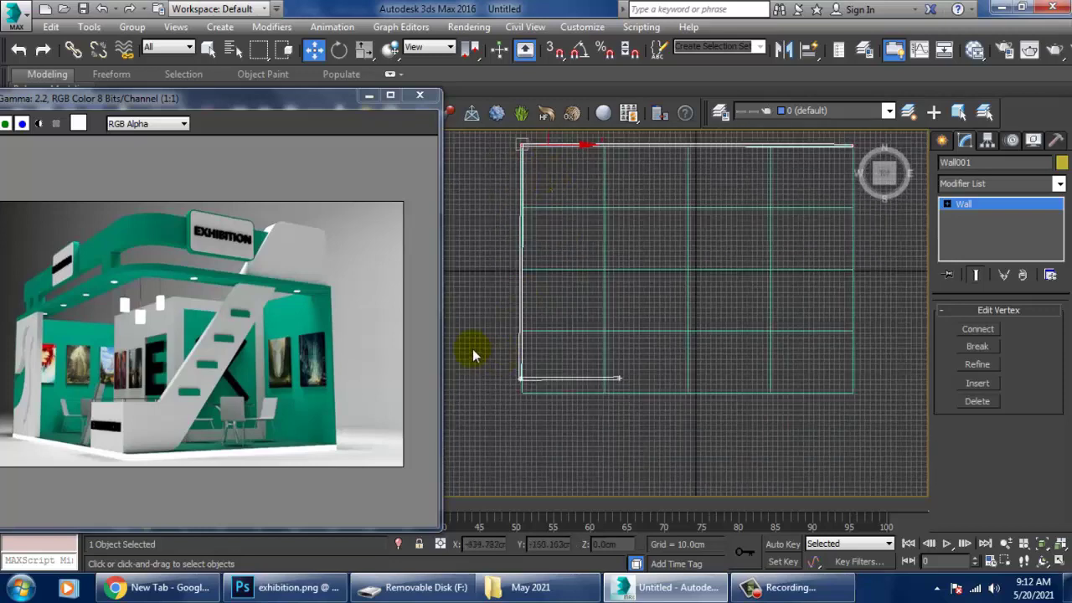
pyautogui.moveTo(629, 349); pyautogui.dragTo(638, 363)
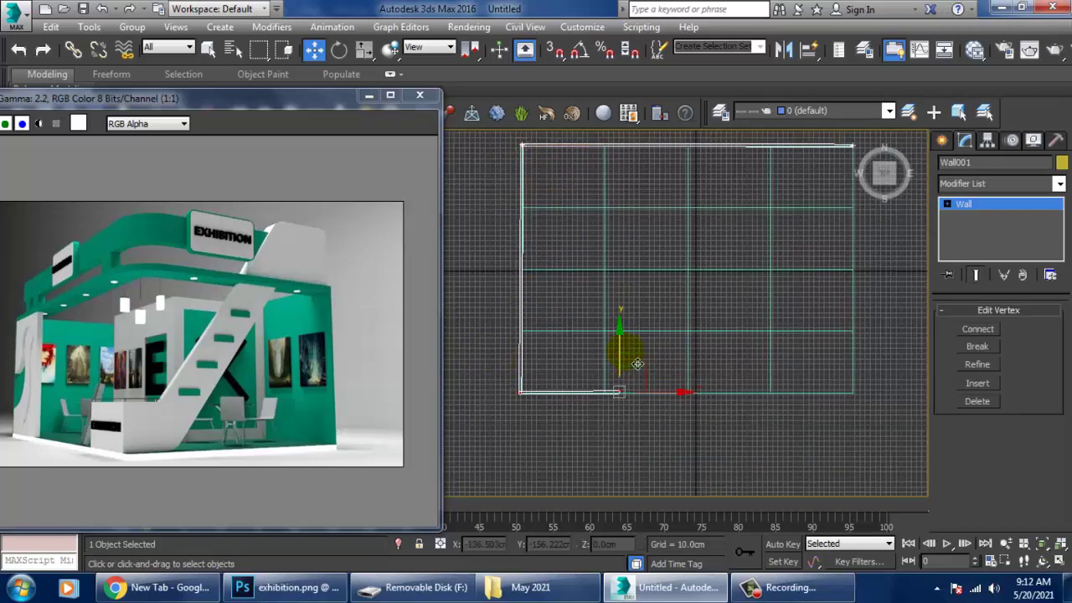
# - Exit the wall's Vertex level and restore the four-view layout
pyautogui.hotkey('alt', 'w')
pyautogui.hotkey('alt', 'w')
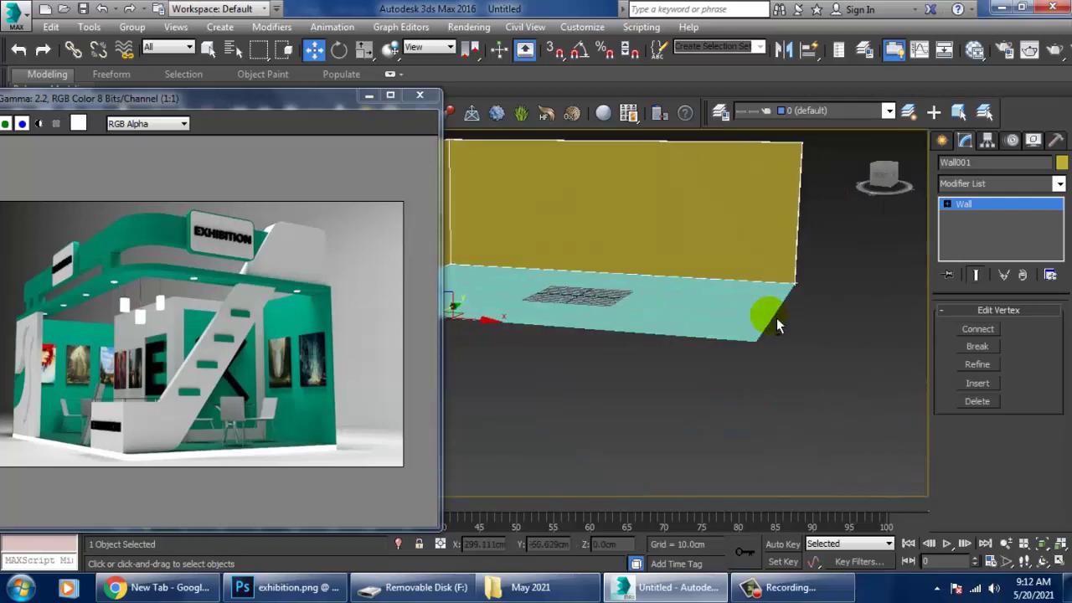
pyautogui.moveTo(776, 317)
pyautogui.keyDown('alt'); pyautogui.mouseDown(button='middle')
pyautogui.moveTo(811, 407)
pyautogui.moveTo(921, 377)
pyautogui.mouseUp(button='middle'); pyautogui.keyUp('alt')
pyautogui.click(1001, 206)
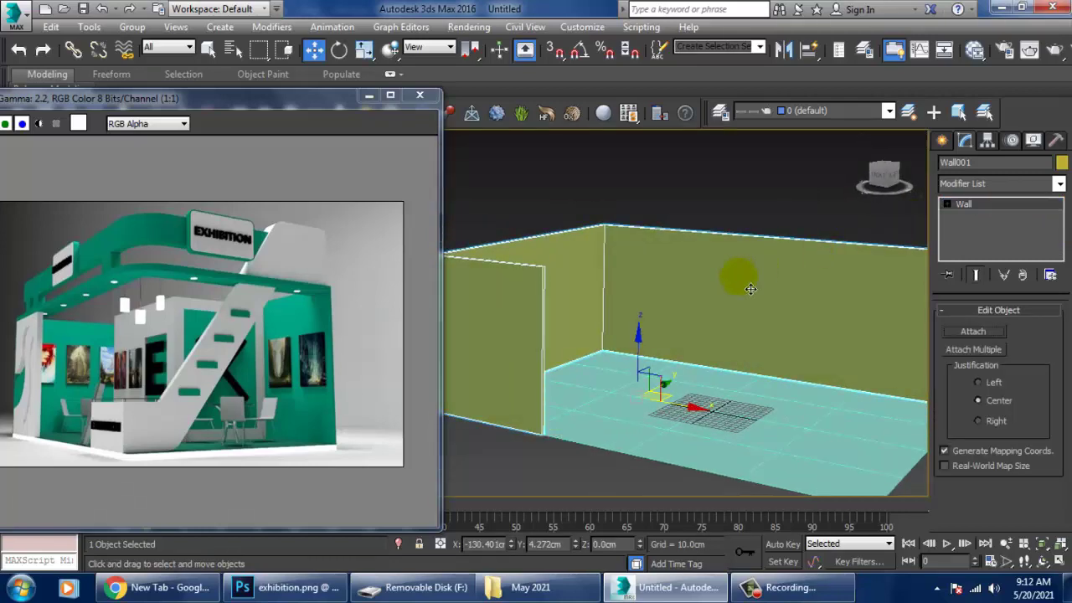
pyautogui.hotkey('alt', 'w')
pyautogui.moveTo(686, 237); pyautogui.dragTo(525, 237)
# - Draw an L-shaped line through the floor's left, right and top-right corners in Top view
pyautogui.click(497, 273)
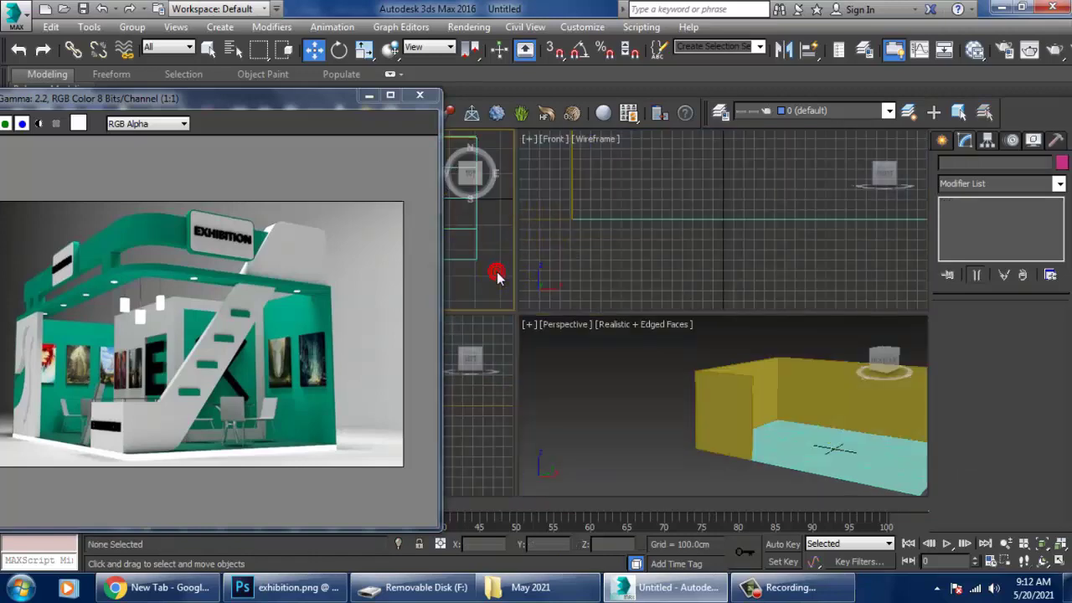
pyautogui.hotkey('alt', 'w')
pyautogui.scroll(-2, 670, 289)
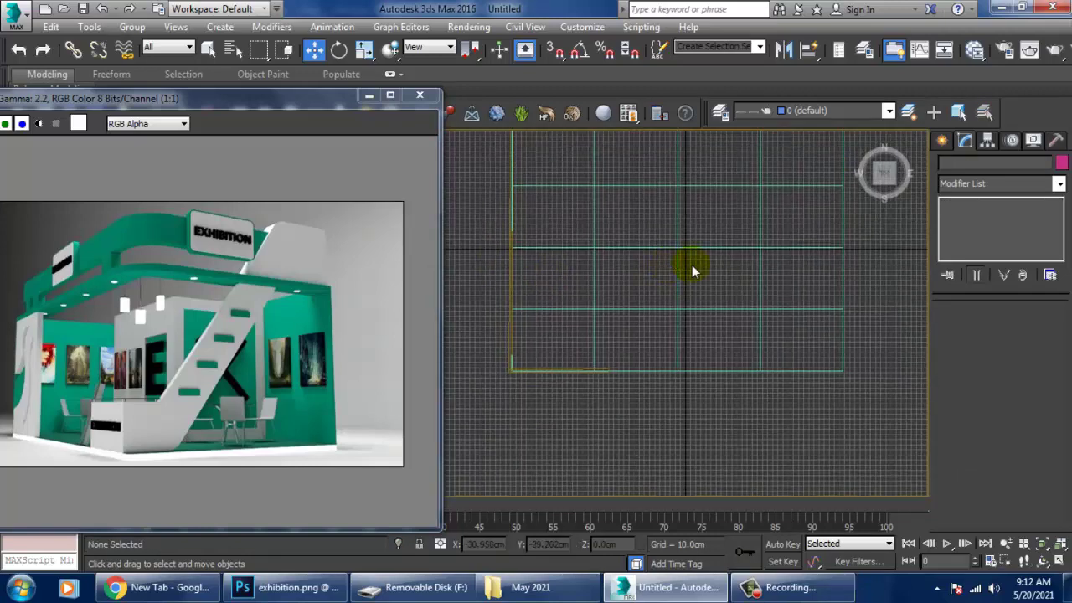
pyautogui.click(943, 140)
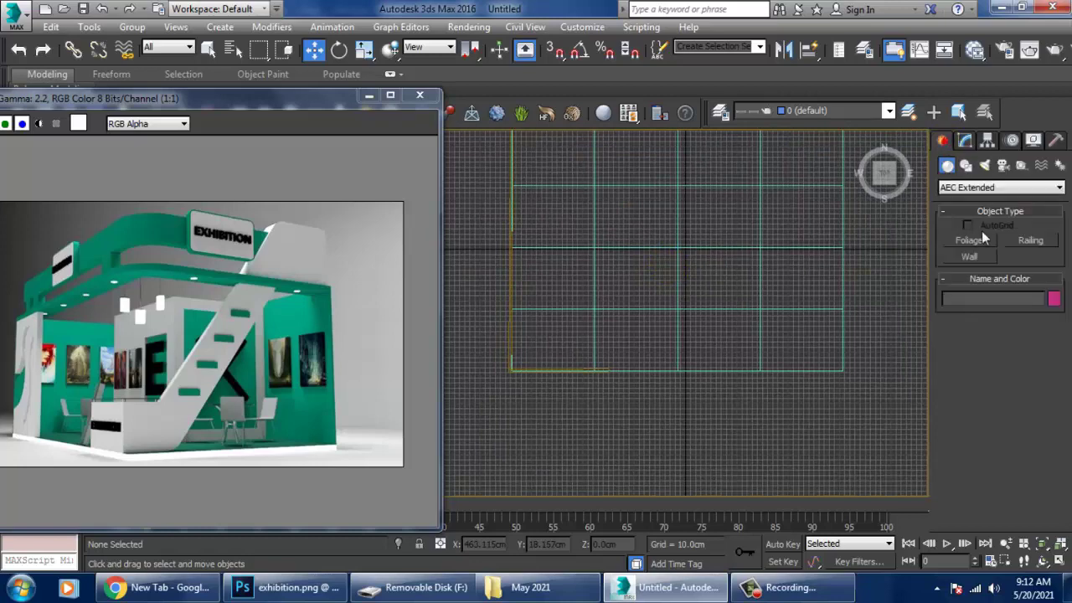
pyautogui.click(965, 165)
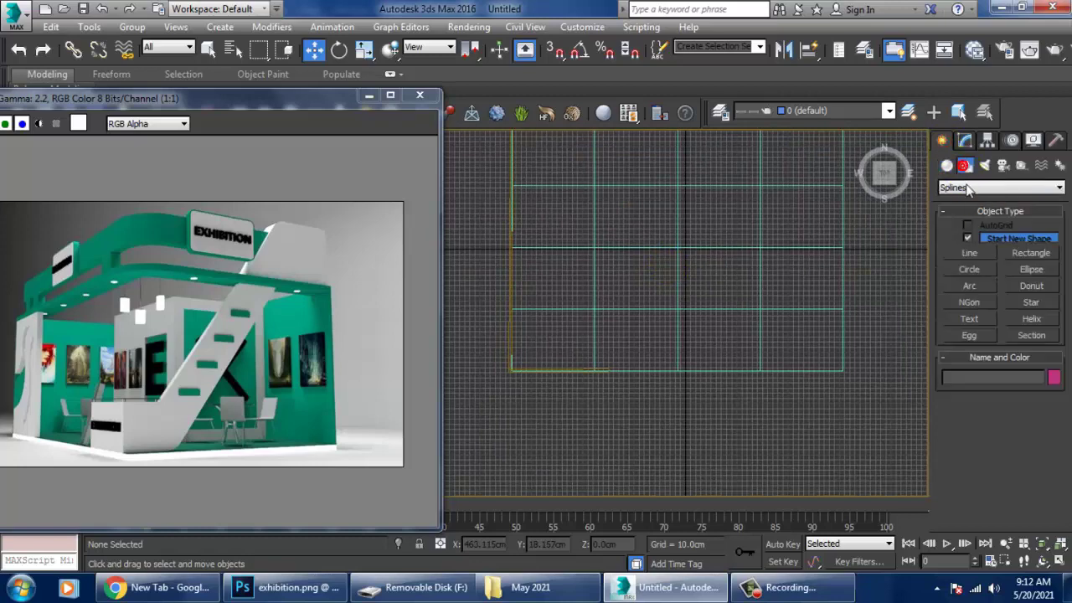
pyautogui.click(974, 251)
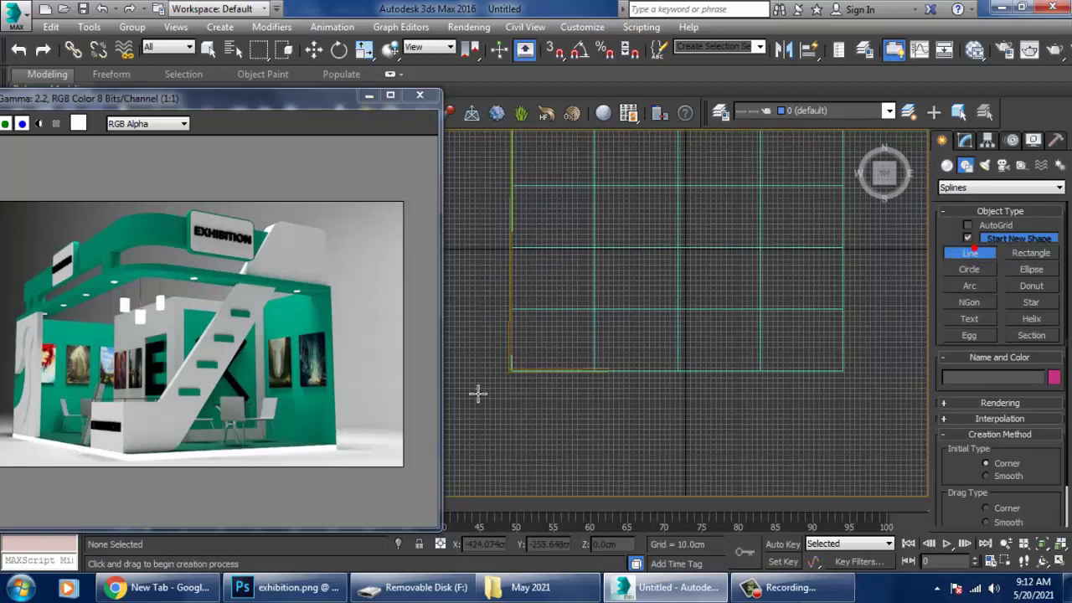
pyautogui.click(520, 382)
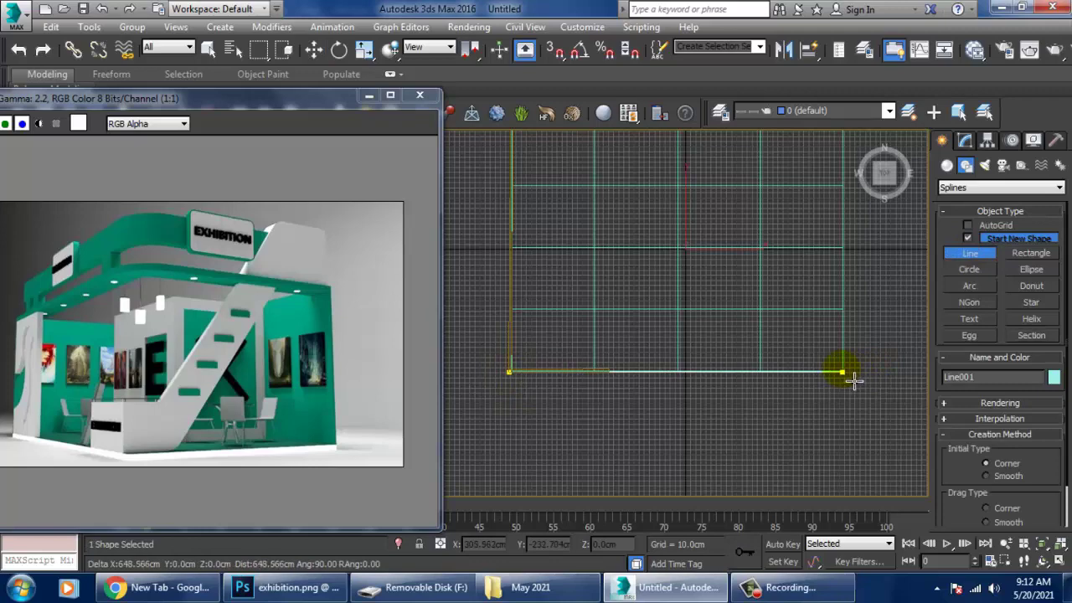
pyautogui.click(842, 372)
pyautogui.moveTo(826, 127)
pyautogui.mouseDown(button='middle')
pyautogui.moveTo(826, 287)
pyautogui.moveTo(809, 294)
pyautogui.mouseUp(button='middle')
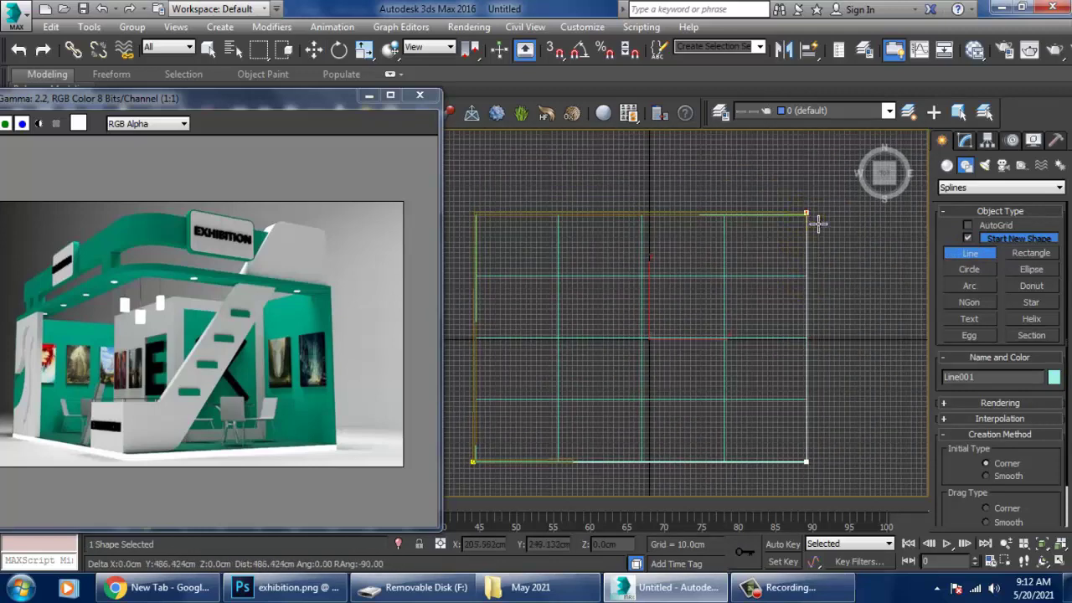
pyautogui.click(818, 222)
pyautogui.rightClick(818, 222)
# - Move the line up in Z to the top of the walls
pyautogui.hotkey('alt', 'w')
pyautogui.press('w')
pyautogui.hotkey('alt', 'w')
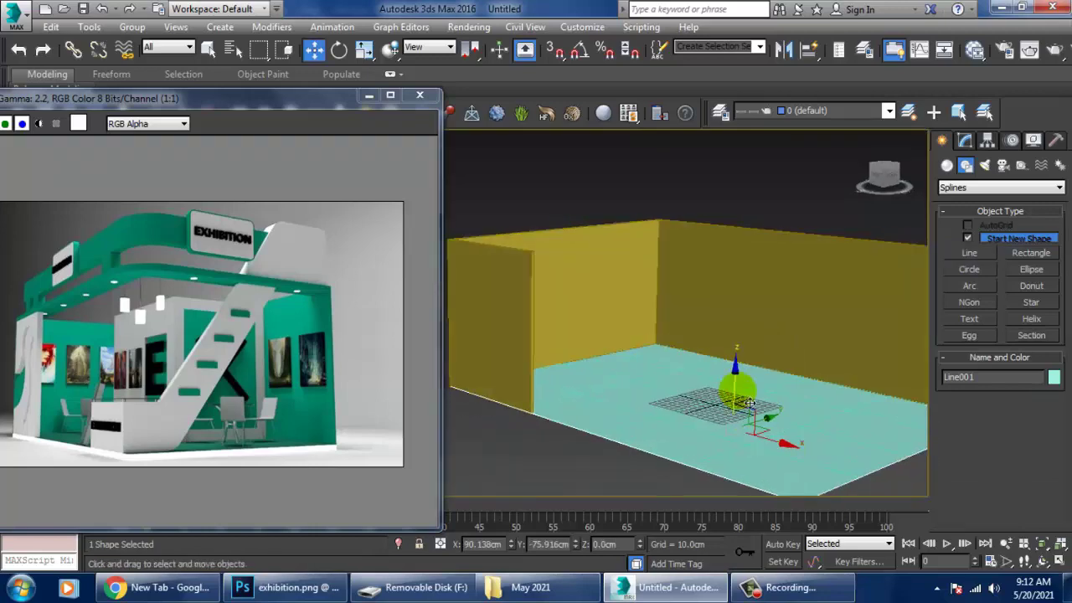
pyautogui.moveTo(747, 397)
pyautogui.mouseDown()
pyautogui.moveTo(778, 359)
pyautogui.moveTo(783, 226)
pyautogui.mouseUp()
# - Enable viewport rendering as a Rectangular section, Length 5.58cm and Width 57.4cm
pyautogui.keyDown('alt'); pyautogui.moveTo(783, 226); pyautogui.dragTo(742, 302, button='middle'); pyautogui.keyUp('alt')
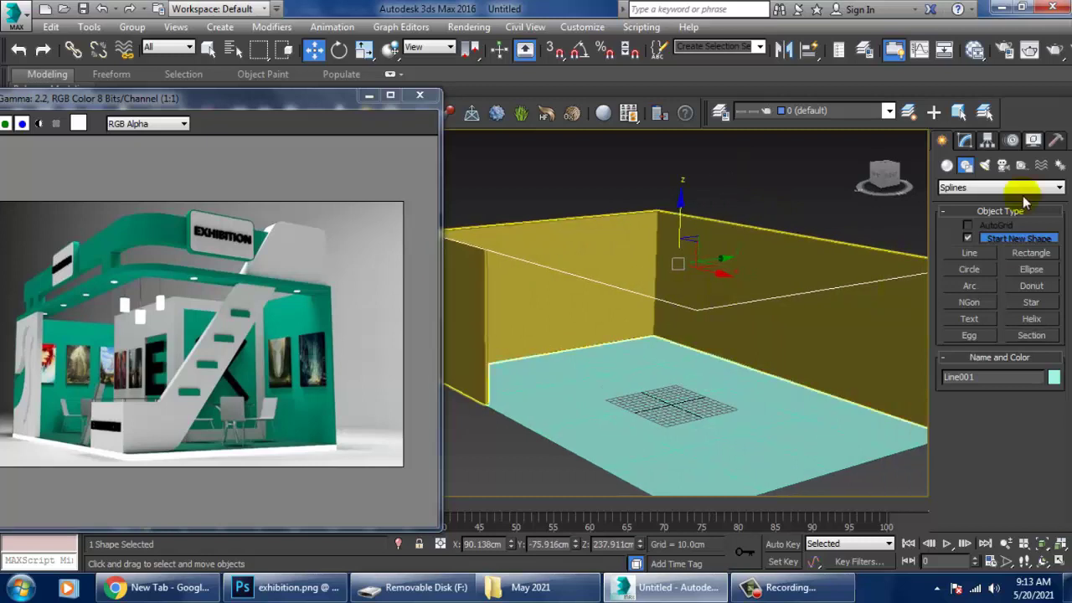
pyautogui.click(966, 141)
pyautogui.click(959, 310)
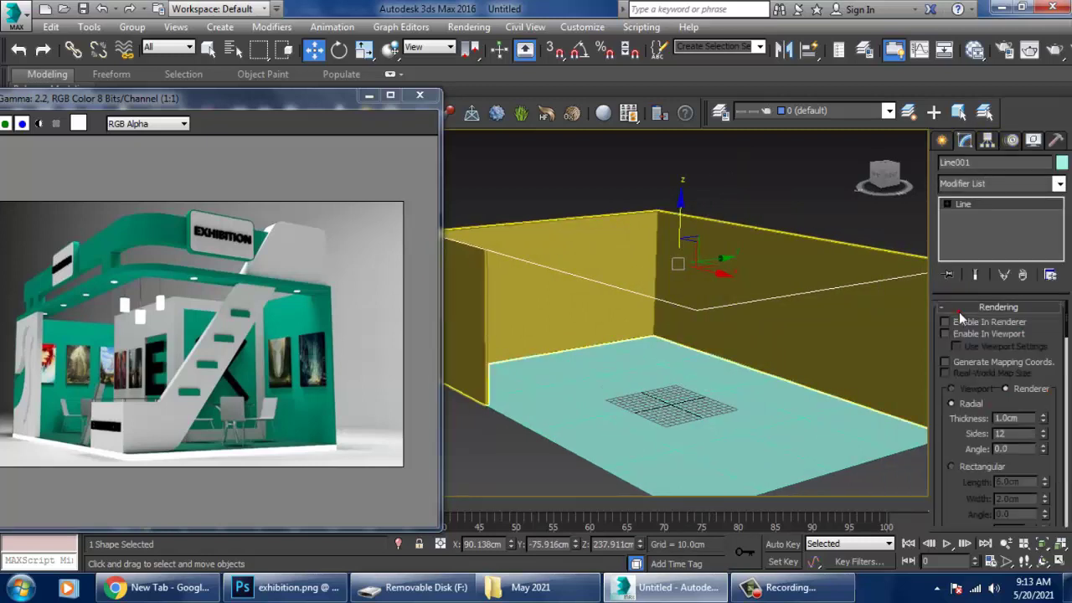
pyautogui.click(976, 330)
pyautogui.click(986, 468)
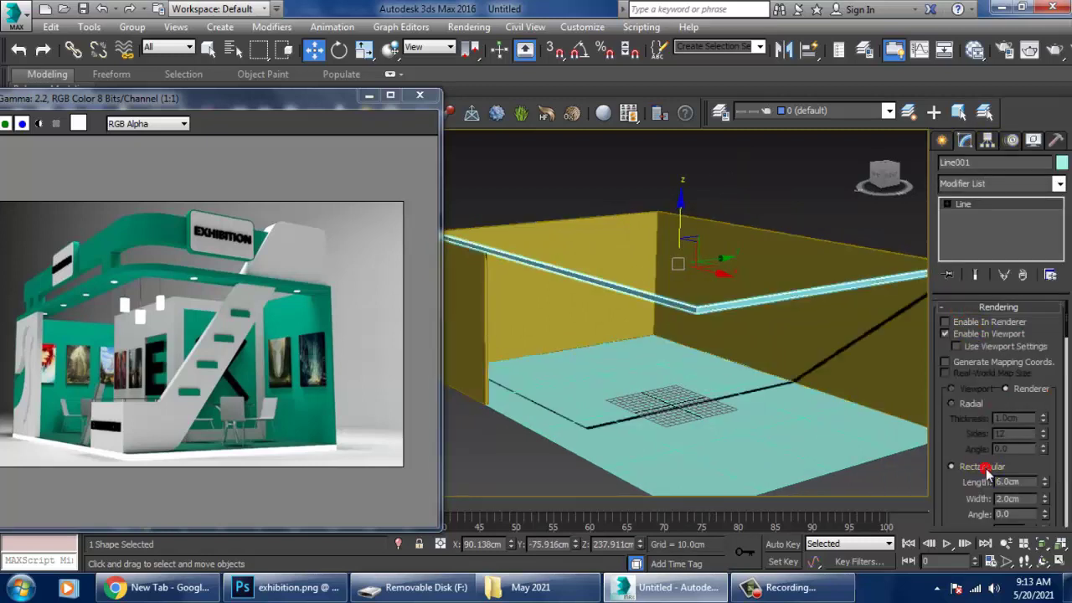
pyautogui.scroll(-1, 1055, 500)
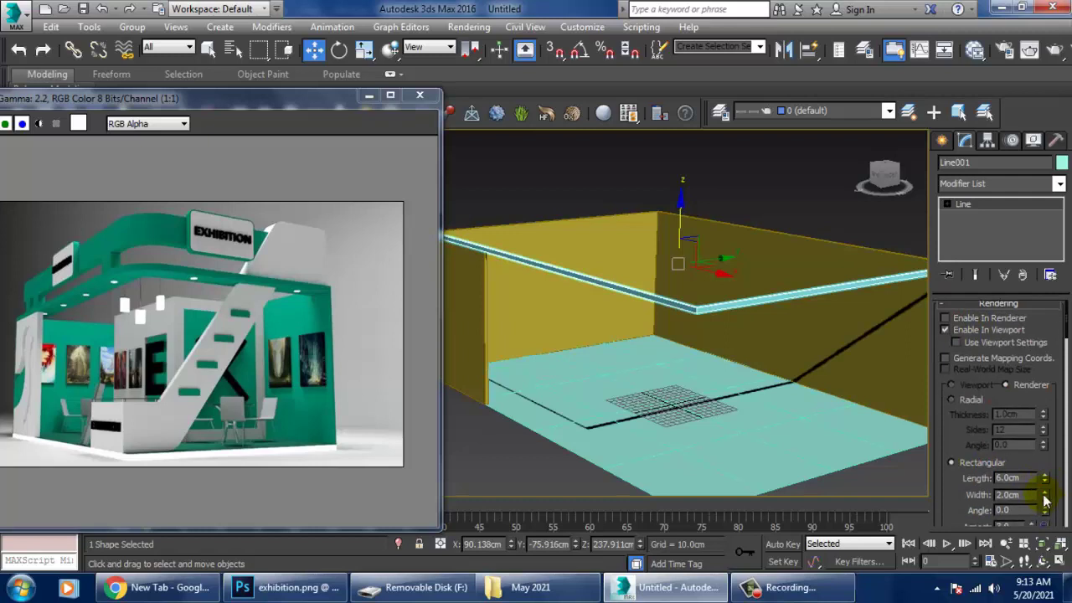
pyautogui.moveTo(1044, 500); pyautogui.dragTo(1040, 373)
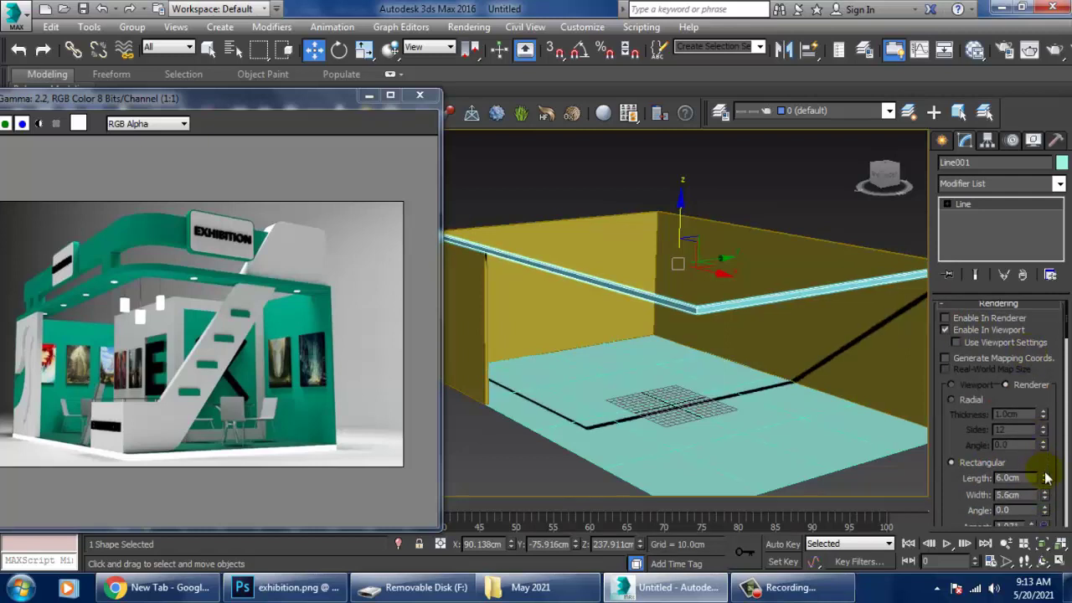
pyautogui.moveTo(1046, 478); pyautogui.dragTo(1047, 484)
pyautogui.moveTo(1046, 500); pyautogui.dragTo(922, 340)
pyautogui.moveTo(773, 357)
pyautogui.keyDown('alt'); pyautogui.mouseDown(button='middle')
pyautogui.moveTo(711, 352)
pyautogui.moveTo(567, 201)
pyautogui.mouseUp(button='middle'); pyautogui.keyUp('alt')
# - Move the line's top-left vertex left along X to the wall edge
pyautogui.click(584, 216)
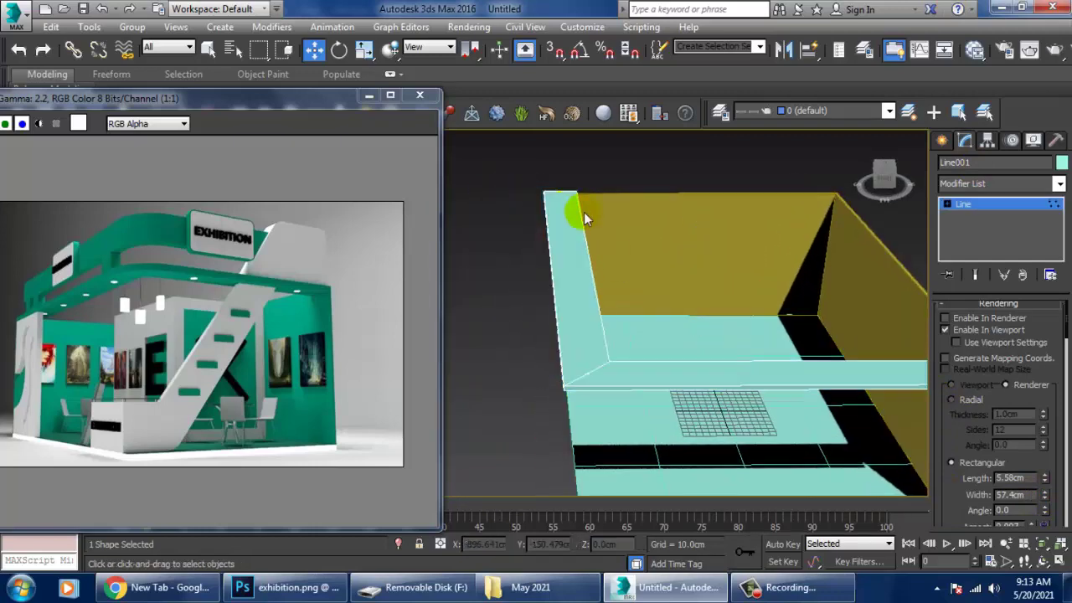
pyautogui.moveTo(494, 154); pyautogui.dragTo(542, 226)
pyautogui.moveTo(661, 447)
pyautogui.keyDown('alt'); pyautogui.mouseDown(button='middle')
pyautogui.moveTo(634, 318)
pyautogui.moveTo(639, 232)
pyautogui.moveTo(611, 191)
pyautogui.mouseUp(button='middle'); pyautogui.keyUp('alt')
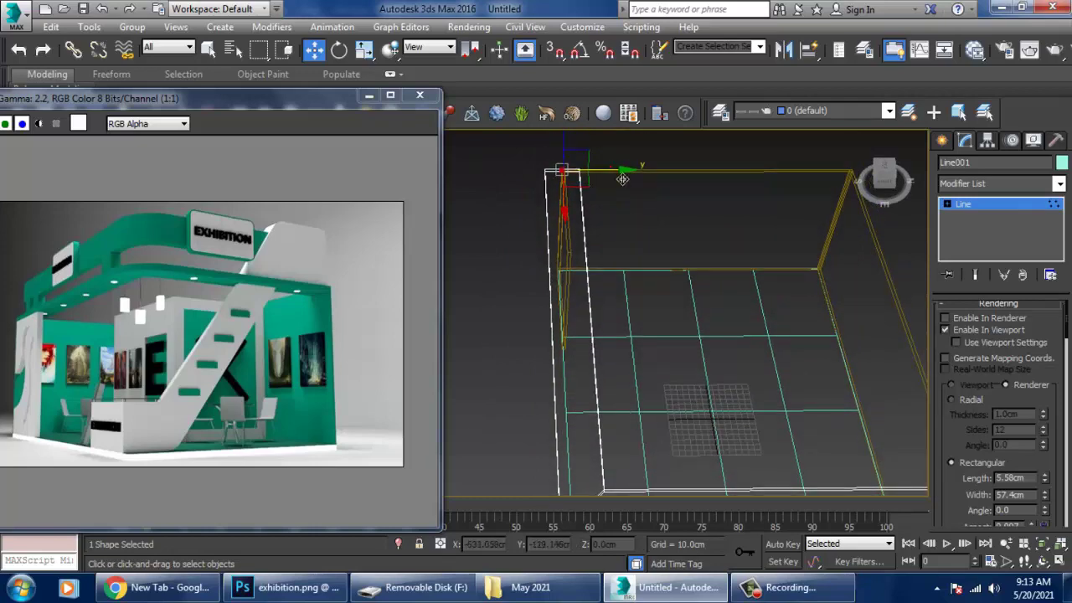
pyautogui.moveTo(687, 335)
pyautogui.keyDown('alt'); pyautogui.mouseDown(button='middle')
pyautogui.moveTo(813, 362)
pyautogui.moveTo(772, 324)
pyautogui.moveTo(783, 314)
pyautogui.moveTo(765, 263)
pyautogui.moveTo(734, 275)
pyautogui.mouseUp(button='middle'); pyautogui.keyUp('alt')
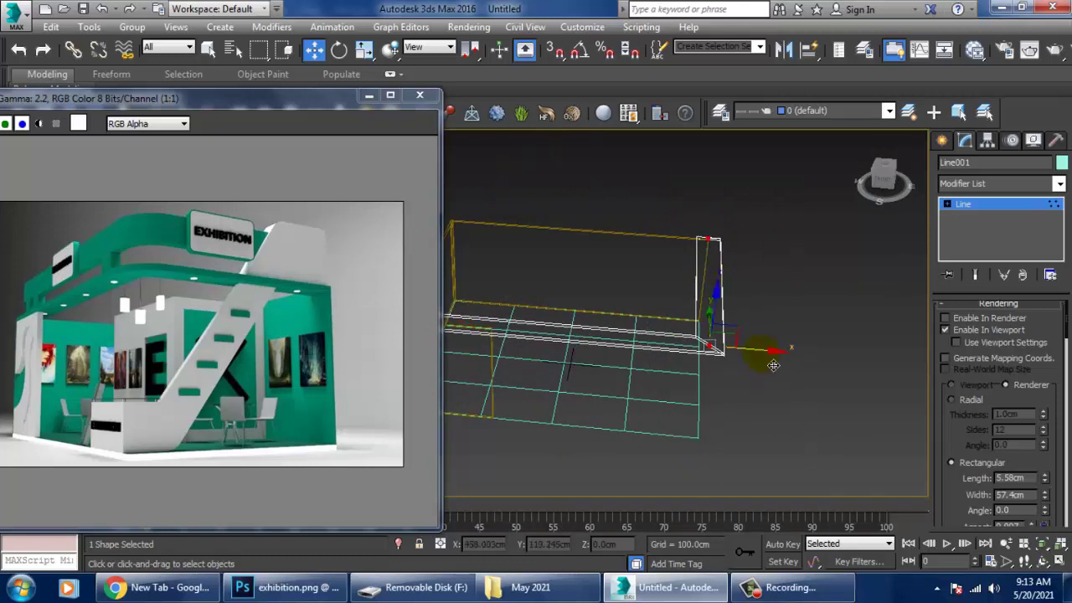
pyautogui.moveTo(773, 364); pyautogui.dragTo(756, 368)
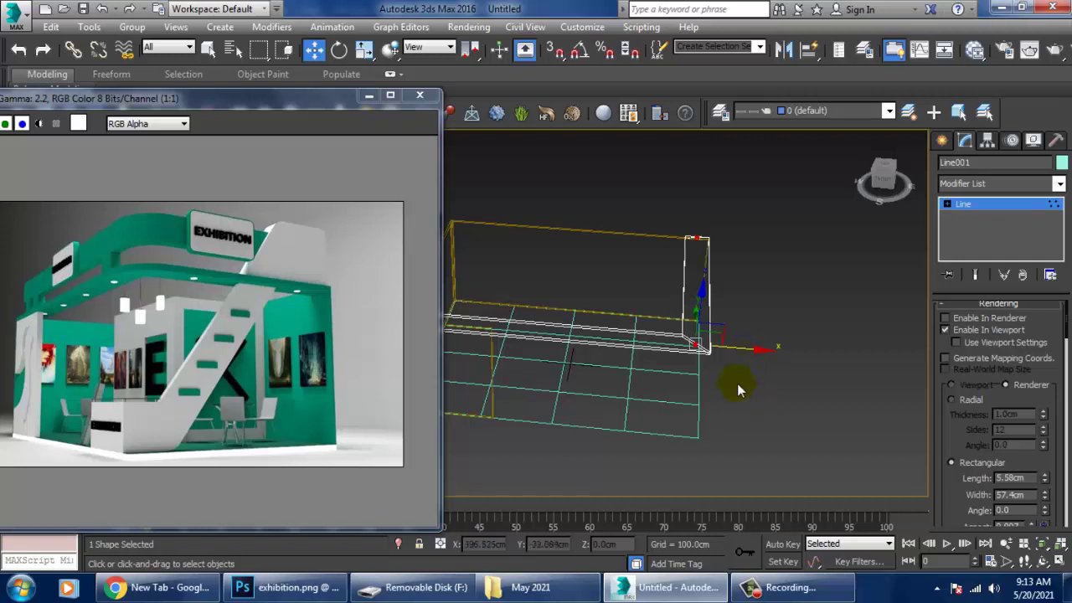
pyautogui.moveTo(737, 384)
pyautogui.keyDown('alt'); pyautogui.mouseDown(button='middle')
pyautogui.moveTo(741, 315)
pyautogui.moveTo(764, 310)
pyautogui.moveTo(826, 335)
pyautogui.moveTo(670, 343)
pyautogui.moveTo(717, 301)
pyautogui.moveTo(706, 279)
pyautogui.moveTo(675, 271)
pyautogui.moveTo(807, 322)
pyautogui.moveTo(678, 340)
pyautogui.moveTo(678, 323)
pyautogui.moveTo(764, 441)
pyautogui.mouseUp(button='middle'); pyautogui.keyUp('alt')
pyautogui.press('F3')
pyautogui.scroll(5, 742, 313)
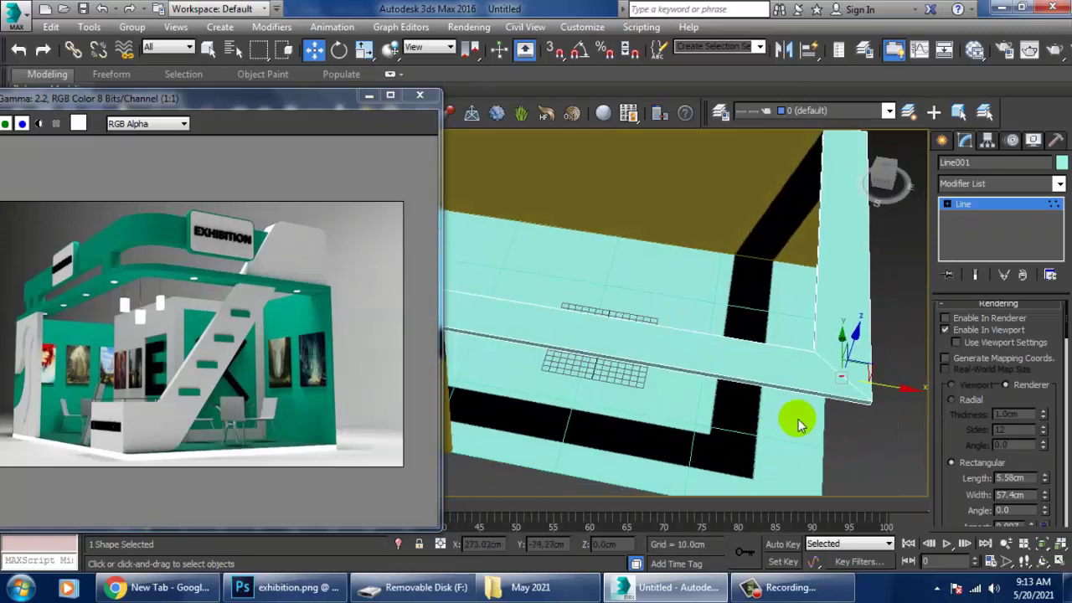
# - Fillet the beam's front-right corner vertex by about 40.6cm, then restore four viewports
pyautogui.scroll(-3, 963, 450)
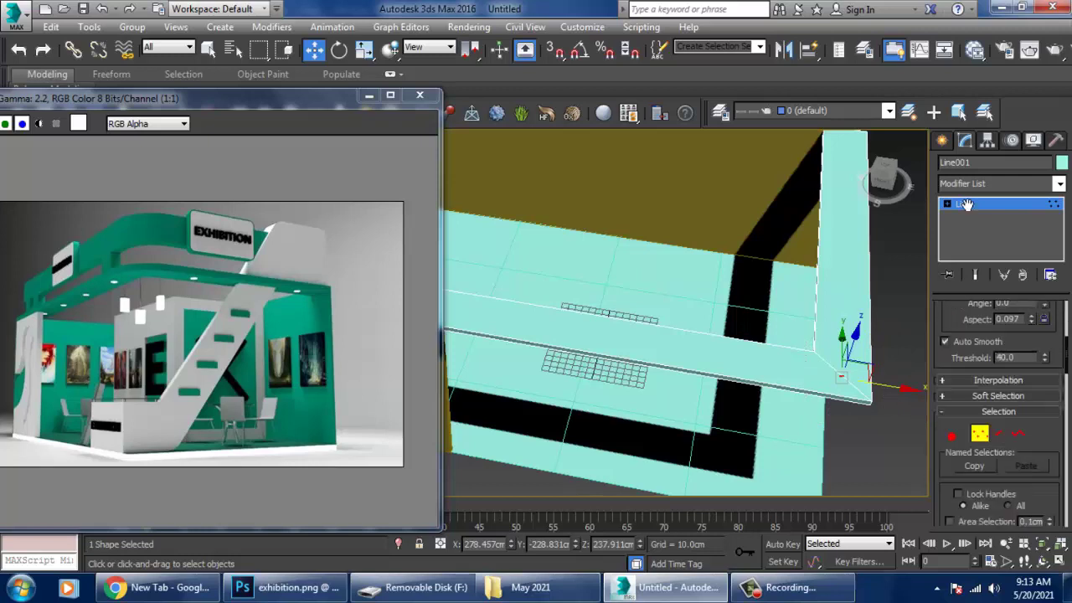
pyautogui.scroll(-2, 972, 465)
pyautogui.scroll(-2, 943, 453)
pyautogui.scroll(-3, 980, 478)
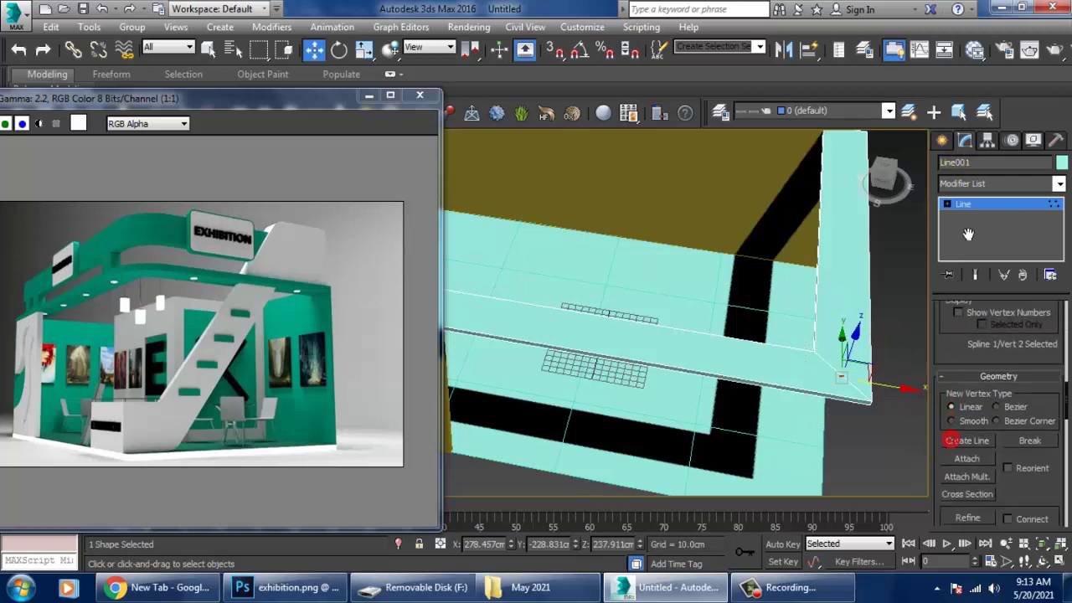
pyautogui.scroll(-3, 1013, 502)
pyautogui.scroll(-2, 1024, 467)
pyautogui.scroll(-3, 1005, 469)
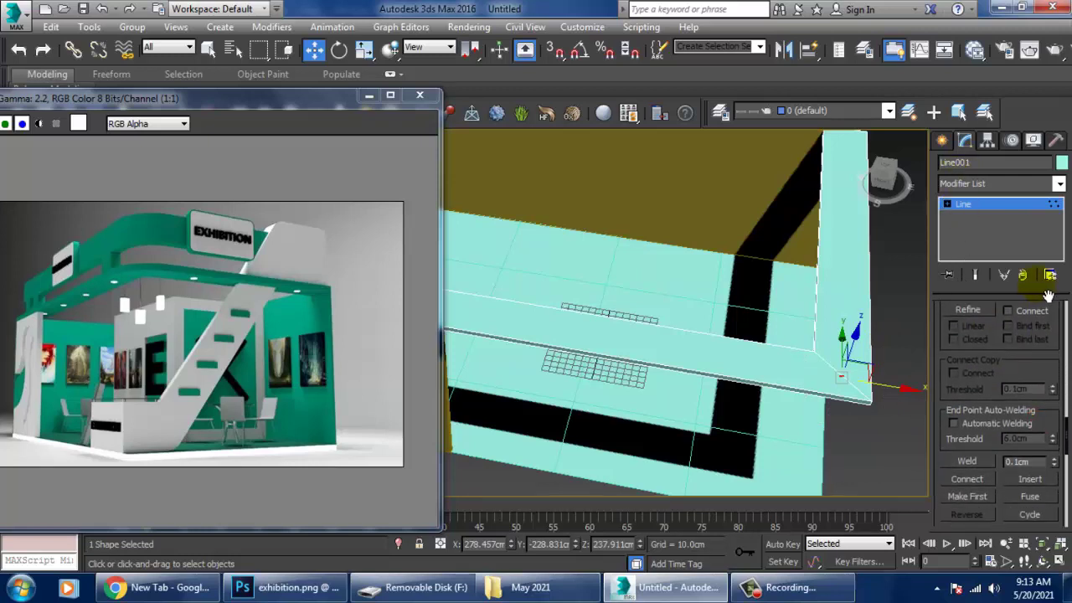
pyautogui.scroll(-3, 988, 471)
pyautogui.click(969, 475)
pyautogui.moveTo(841, 374); pyautogui.dragTo(838, 368)
pyautogui.keyDown('alt'); pyautogui.moveTo(813, 377); pyautogui.dragTo(805, 344, button='middle'); pyautogui.keyUp('alt')
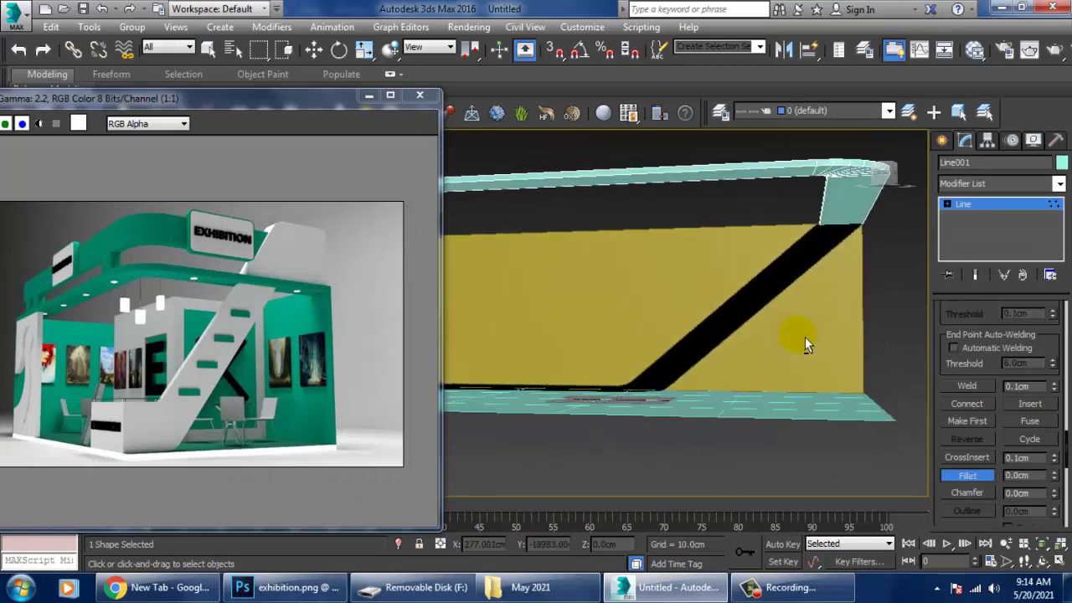
pyautogui.press('w')
pyautogui.moveTo(805, 336)
pyautogui.keyDown('alt'); pyautogui.mouseDown(button='middle')
pyautogui.moveTo(752, 283)
pyautogui.moveTo(790, 306)
pyautogui.moveTo(730, 313)
pyautogui.moveTo(747, 323)
pyautogui.moveTo(804, 303)
pyautogui.mouseUp(button='middle'); pyautogui.keyUp('alt')
pyautogui.hotkey('alt', 'w')
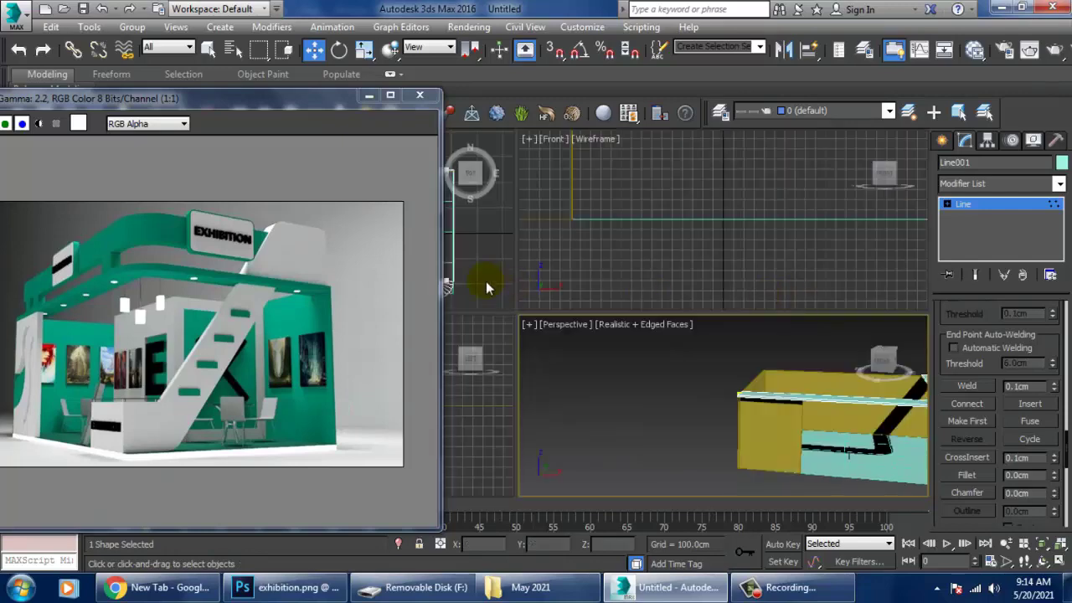
# - Draw a line from the floor's left corner to its right corner in Top view
pyautogui.middleClick(481, 281)
pyautogui.hotkey('alt', 'w')
pyautogui.moveTo(714, 285); pyautogui.dragTo(584, 241, button='middle')
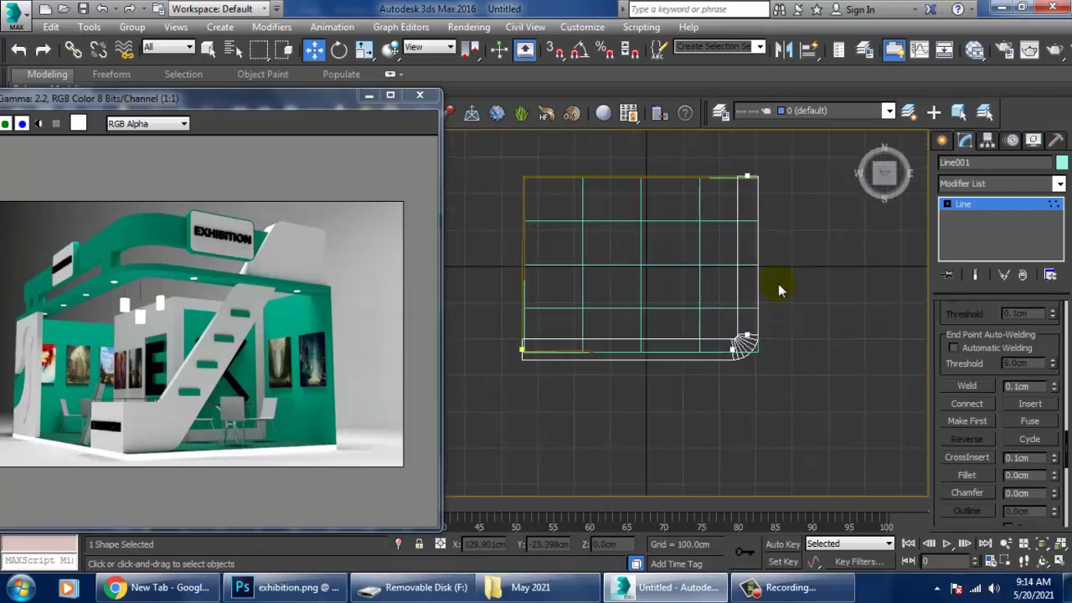
pyautogui.click(940, 141)
pyautogui.click(981, 254)
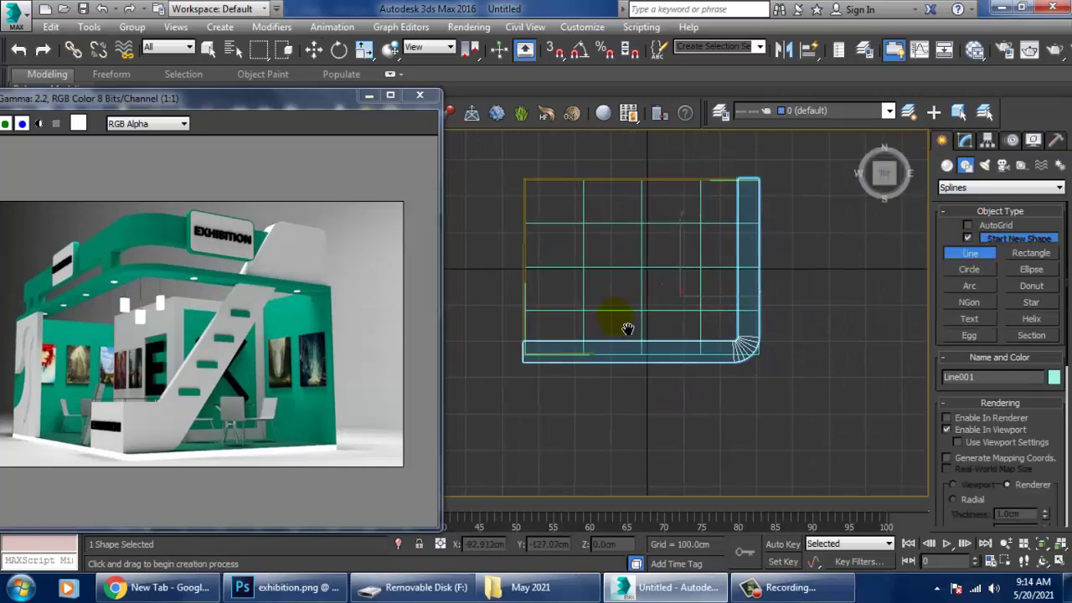
pyautogui.moveTo(563, 369); pyautogui.dragTo(575, 391, button='middle')
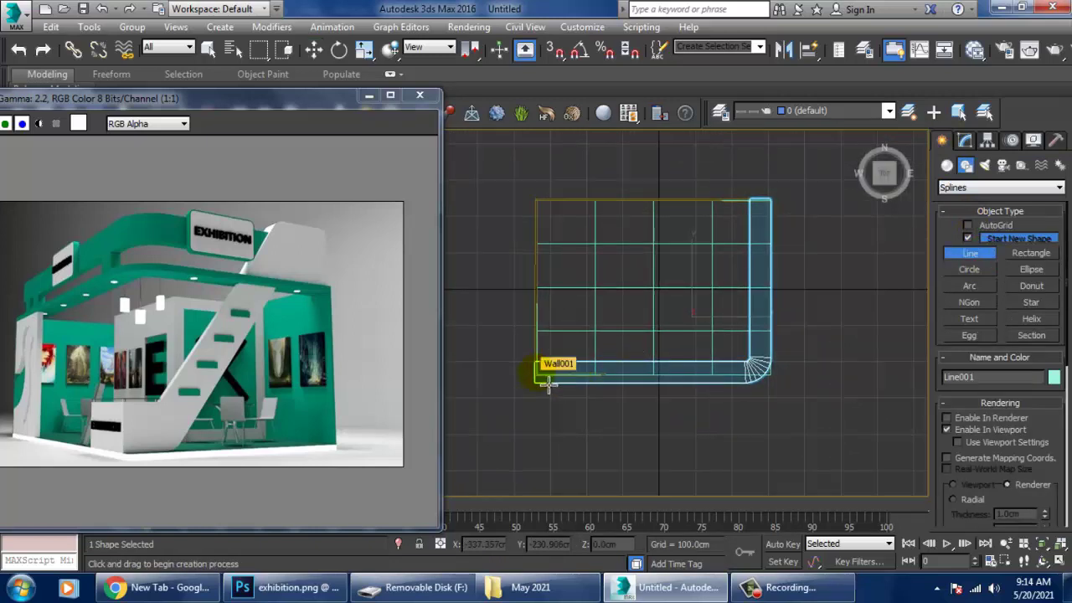
pyautogui.click(549, 384)
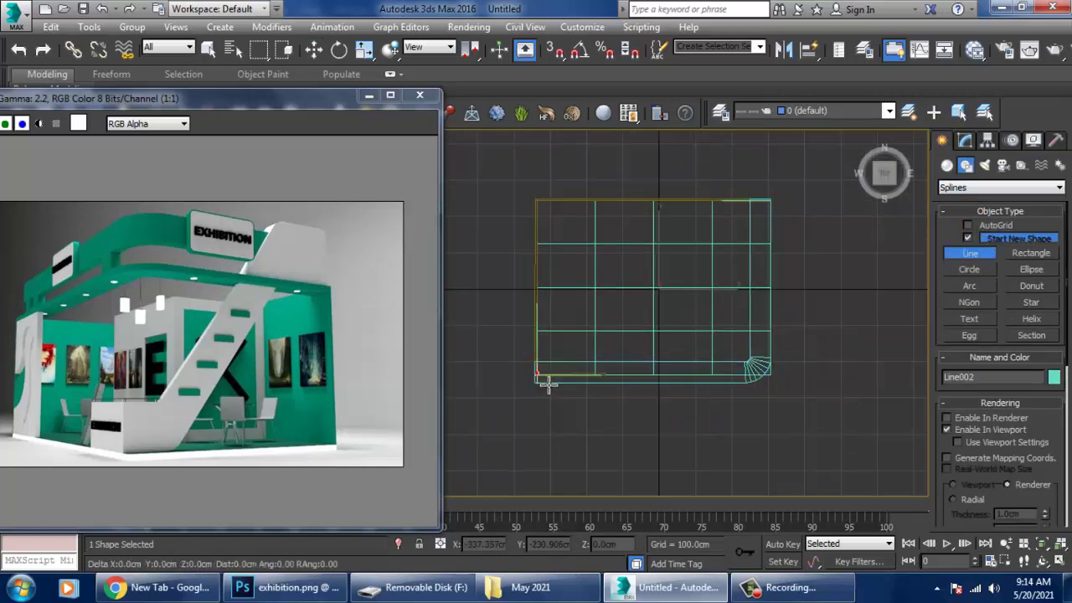
pyautogui.click(753, 376)
pyautogui.rightClick(753, 376)
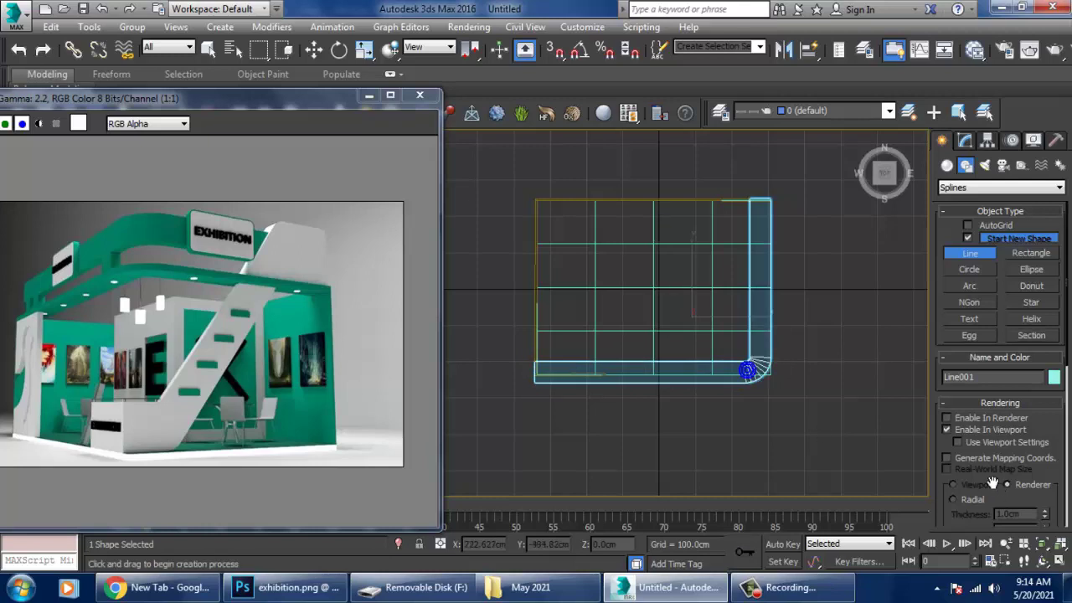
# - Draw Line002 along the floor's front edge and up its right side
pyautogui.click(542, 377)
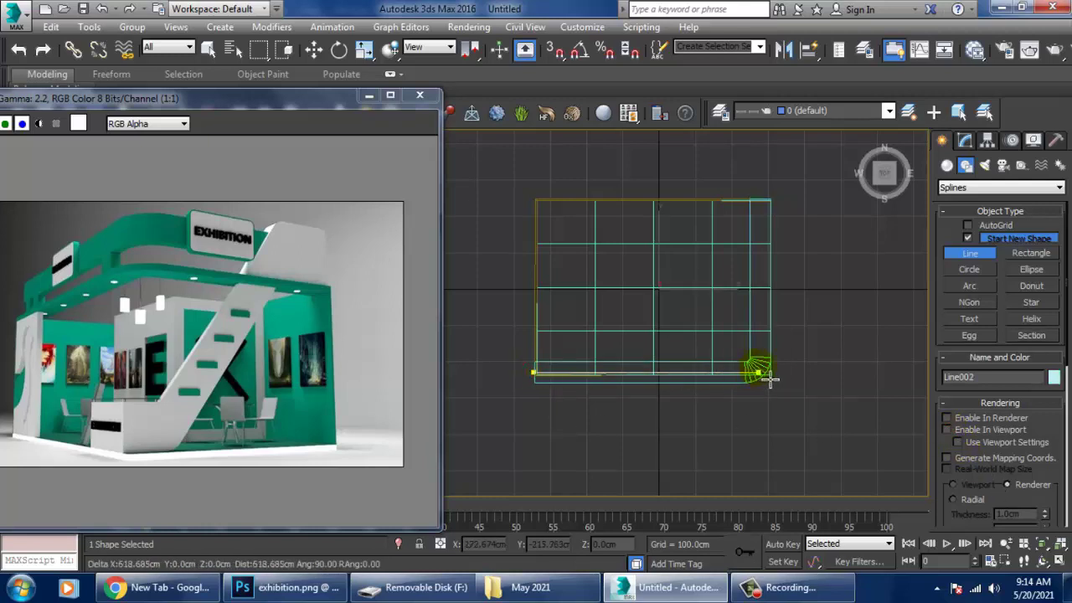
pyautogui.click(772, 379)
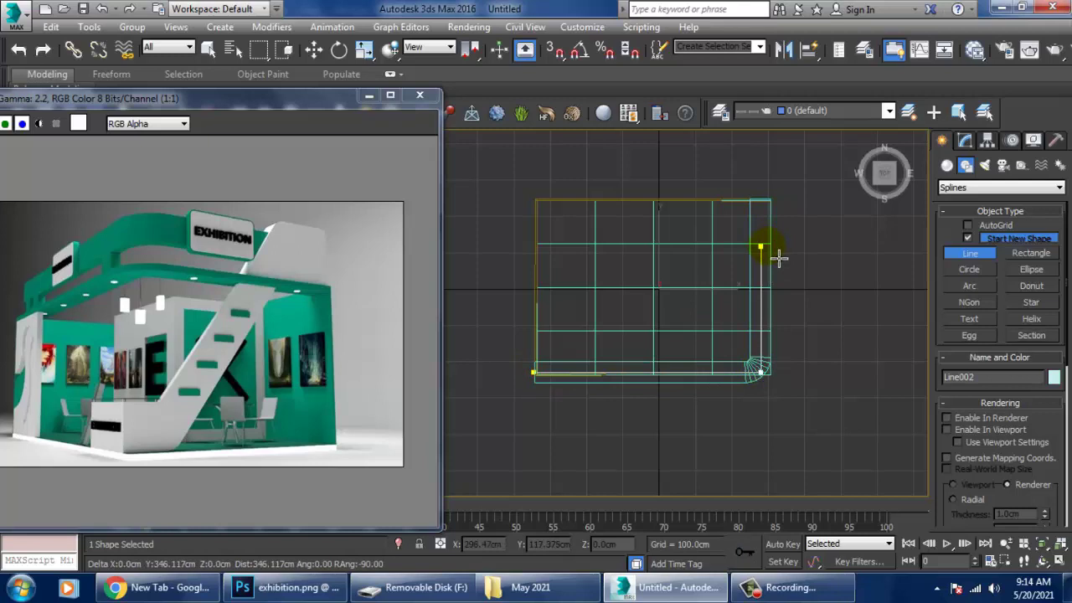
pyautogui.rightClick(776, 254)
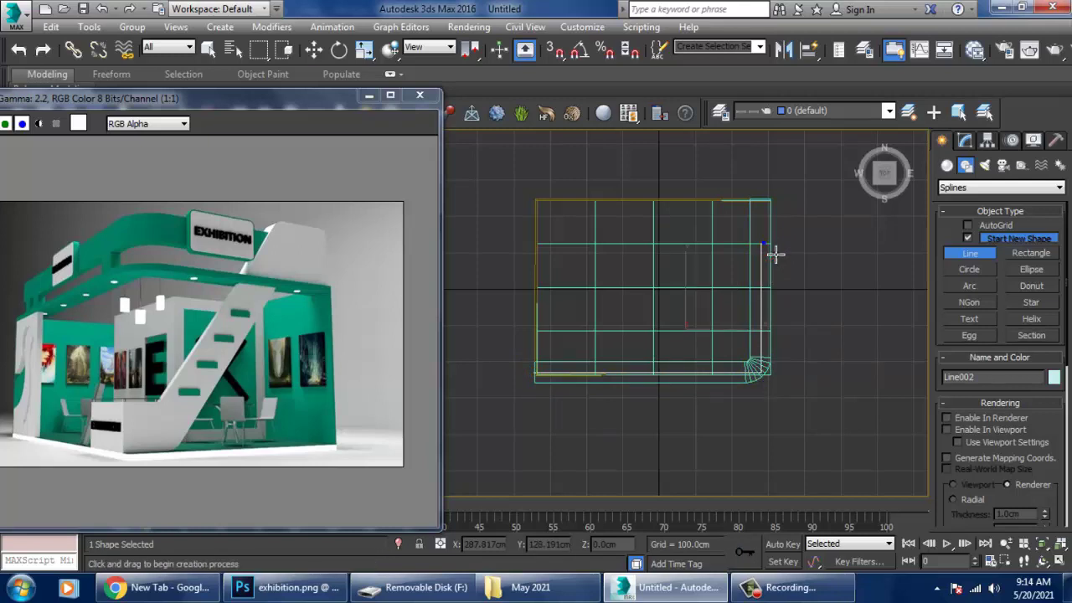
pyautogui.rightClick(773, 251)
pyautogui.hotkey('alt', 'w')
pyautogui.hotkey('alt', 'w')
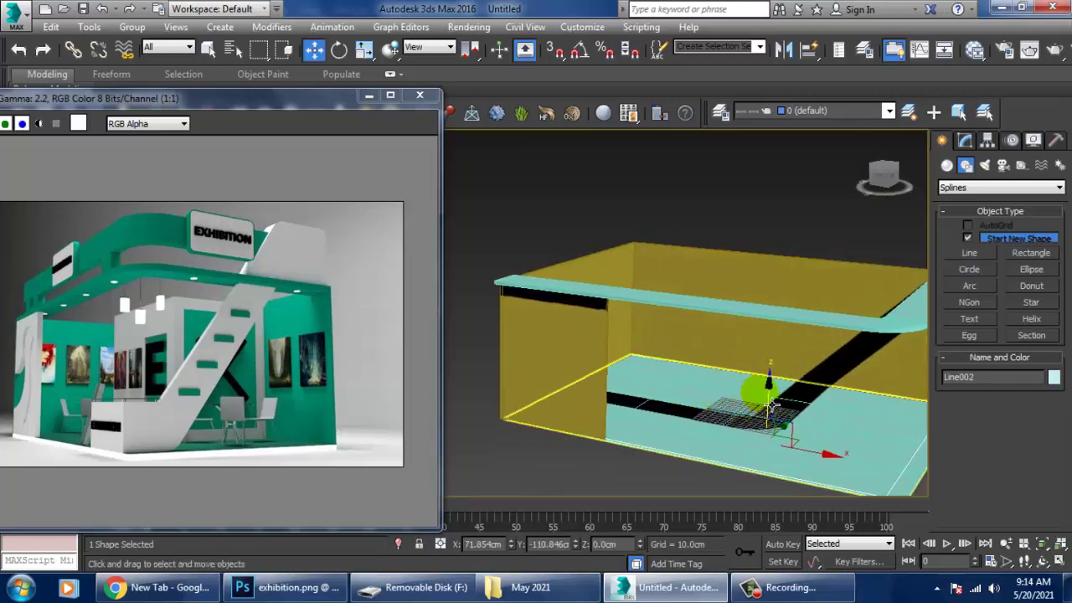
# - Raise Line002 to the top of the walls and enable its In Viewport rendering
pyautogui.moveTo(767, 381); pyautogui.dragTo(785, 228)
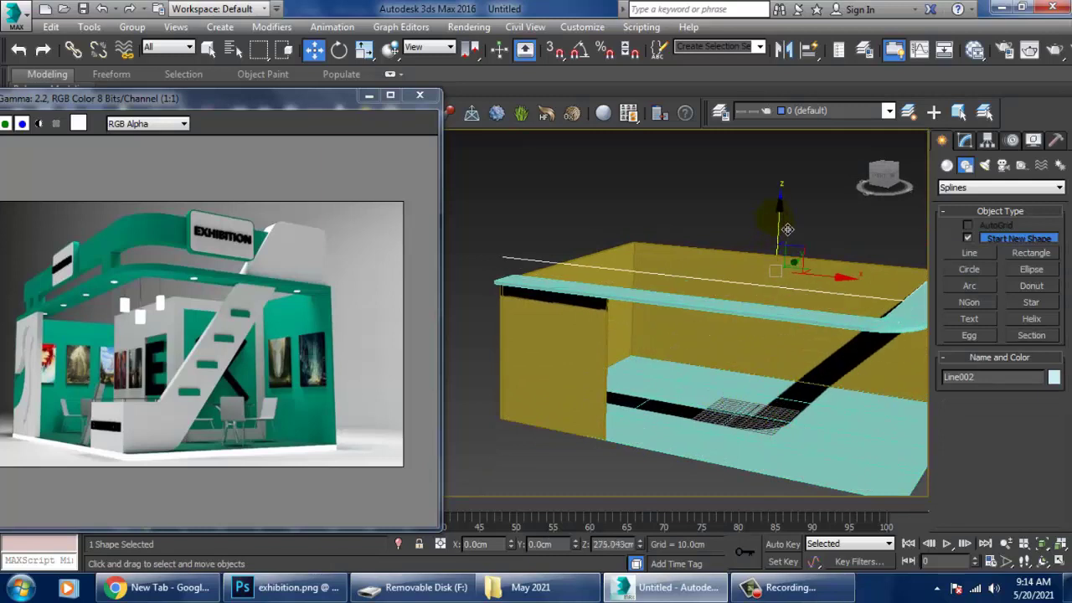
pyautogui.moveTo(787, 228); pyautogui.dragTo(788, 221)
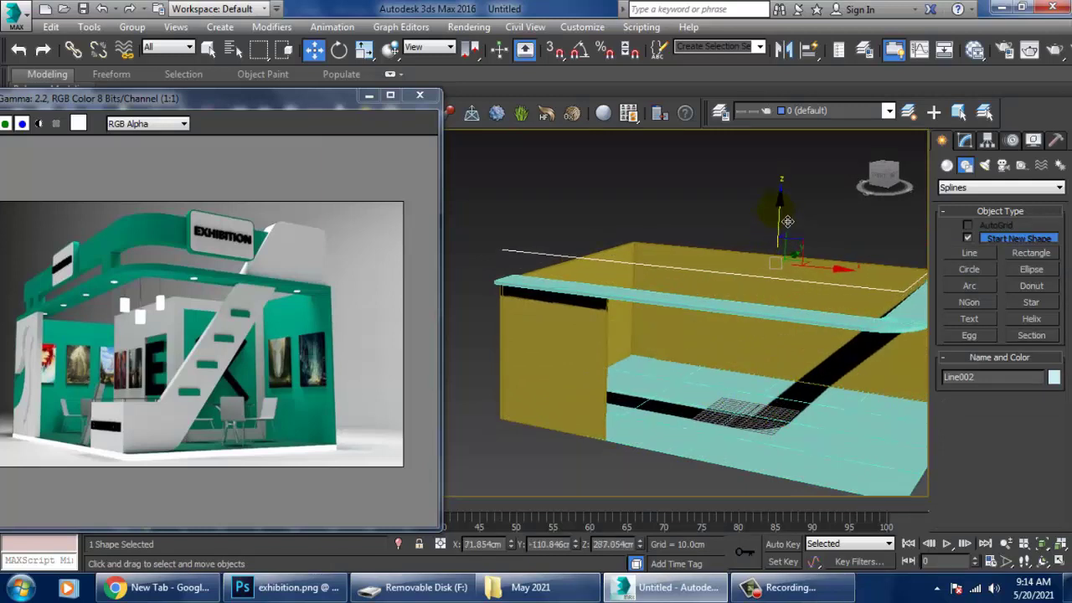
pyautogui.click(969, 139)
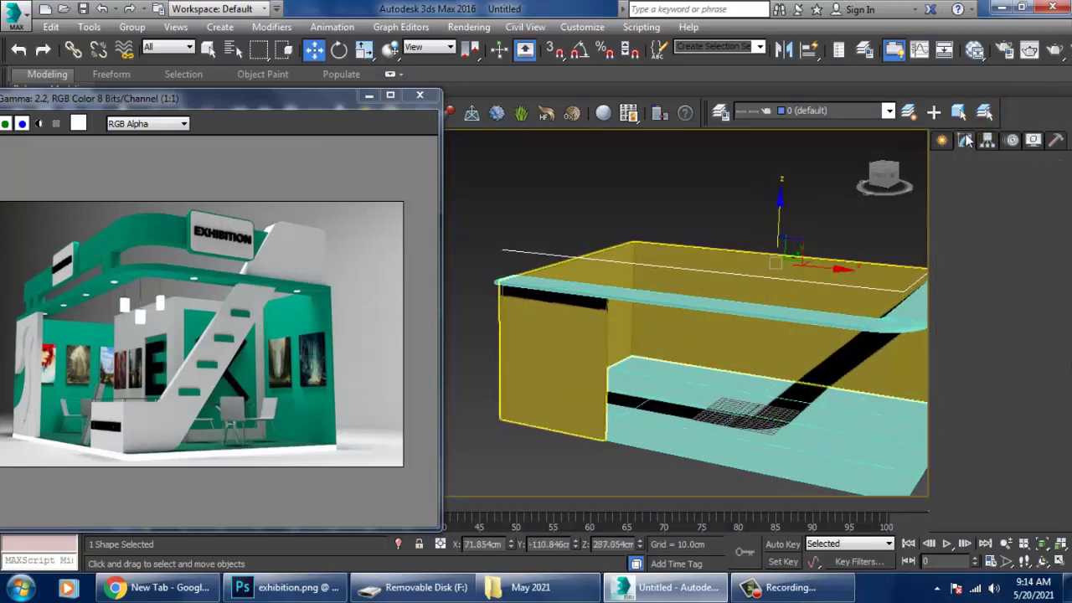
pyautogui.scroll(2, 972, 322)
pyautogui.scroll(2, 957, 335)
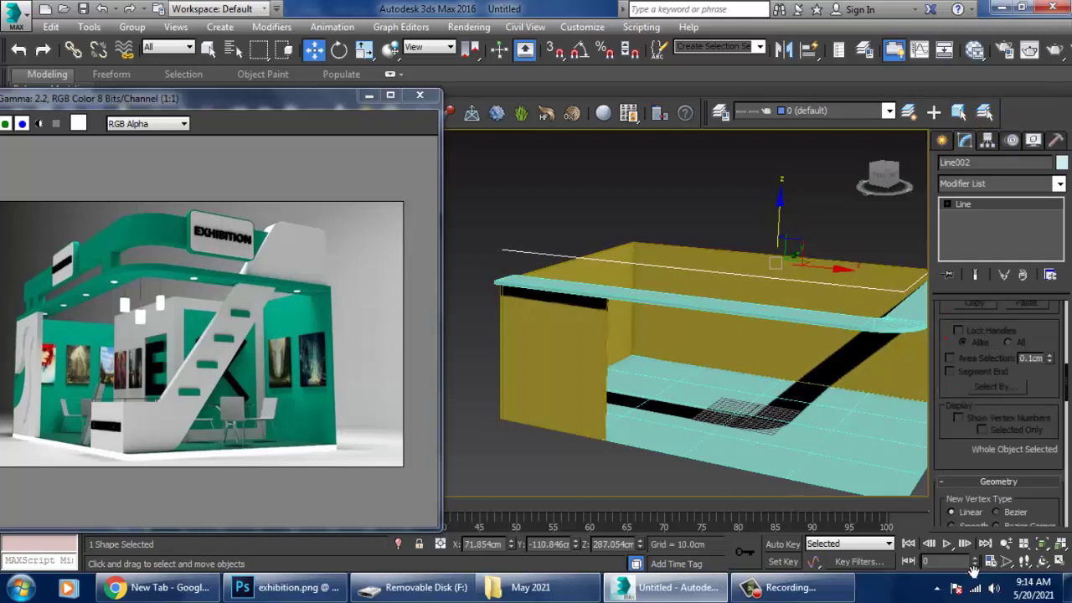
pyautogui.scroll(2, 957, 335)
pyautogui.scroll(2, 955, 335)
pyautogui.scroll(3, 957, 427)
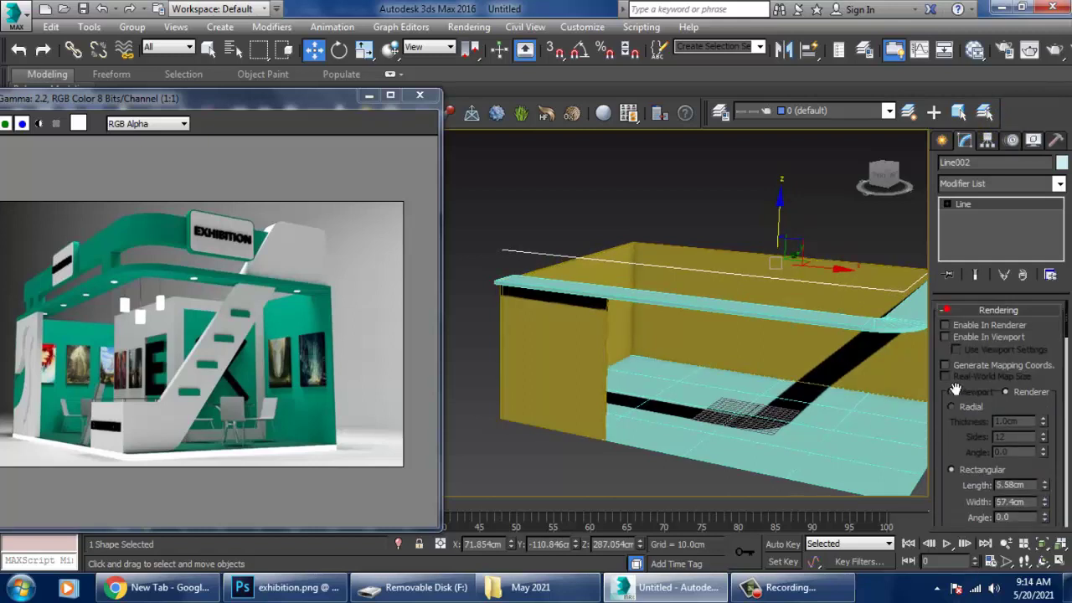
pyautogui.click(945, 336)
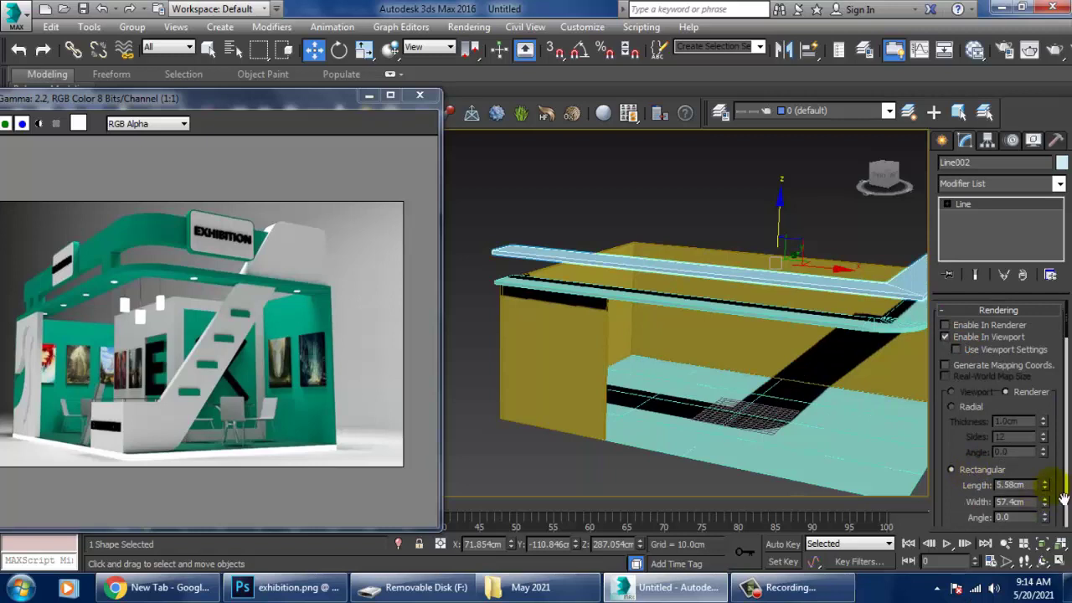
# - Size the rectangular beam profile to about 48.3 cm by 4.6 cm and lift it slightly higher
pyautogui.moveTo(1059, 505); pyautogui.dragTo(1060, 546)
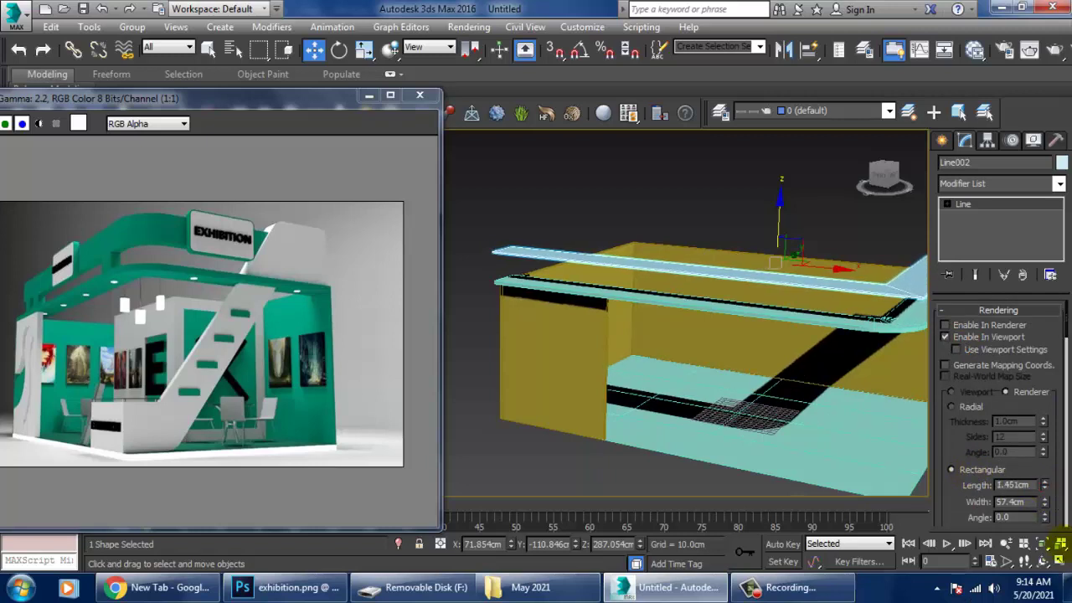
pyautogui.moveTo(1045, 488); pyautogui.dragTo(1045, 487)
pyautogui.keyDown('alt'); pyautogui.moveTo(754, 352); pyautogui.dragTo(693, 321, button='middle'); pyautogui.keyUp('alt')
pyautogui.click(1020, 492)
pyautogui.moveTo(1045, 502); pyautogui.dragTo(1057, 10)
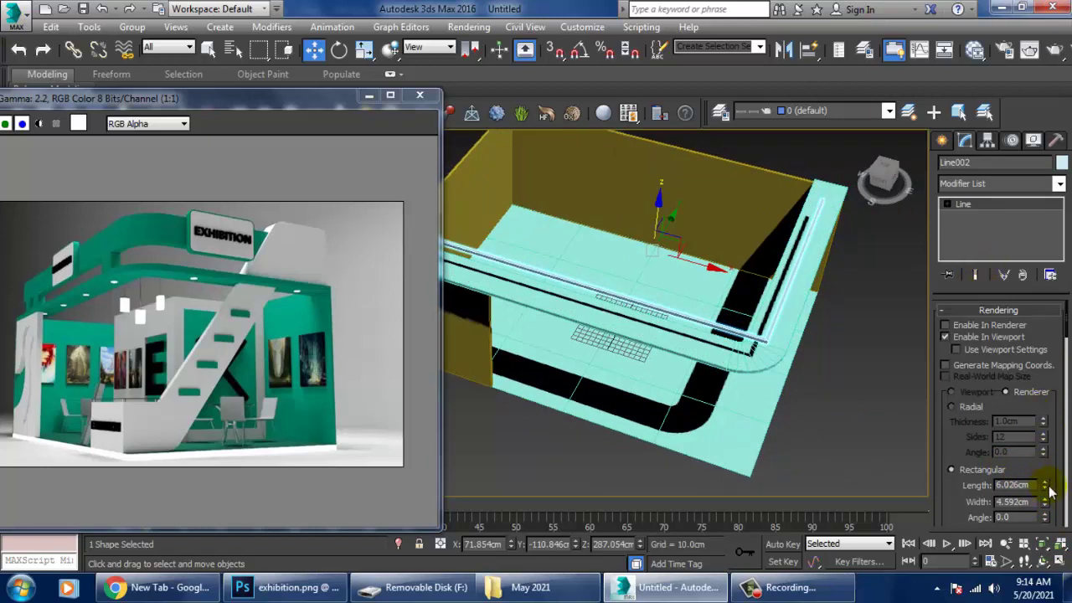
pyautogui.moveTo(1048, 485)
pyautogui.mouseDown()
pyautogui.moveTo(1028, 225)
pyautogui.moveTo(819, 326)
pyautogui.mouseUp()
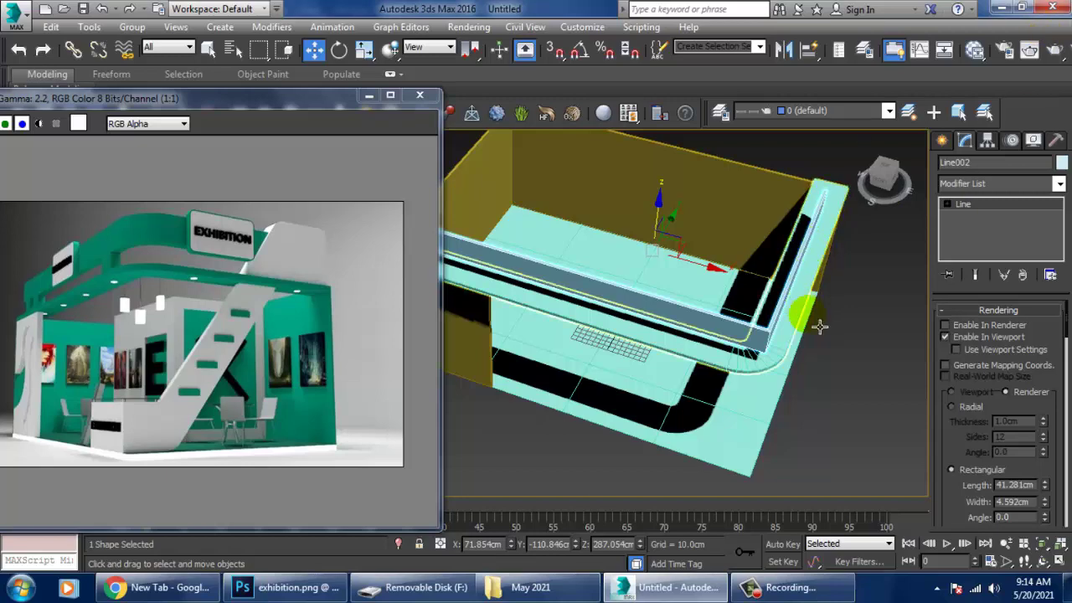
pyautogui.keyDown('alt'); pyautogui.moveTo(819, 327); pyautogui.dragTo(732, 183, button='middle'); pyautogui.keyUp('alt')
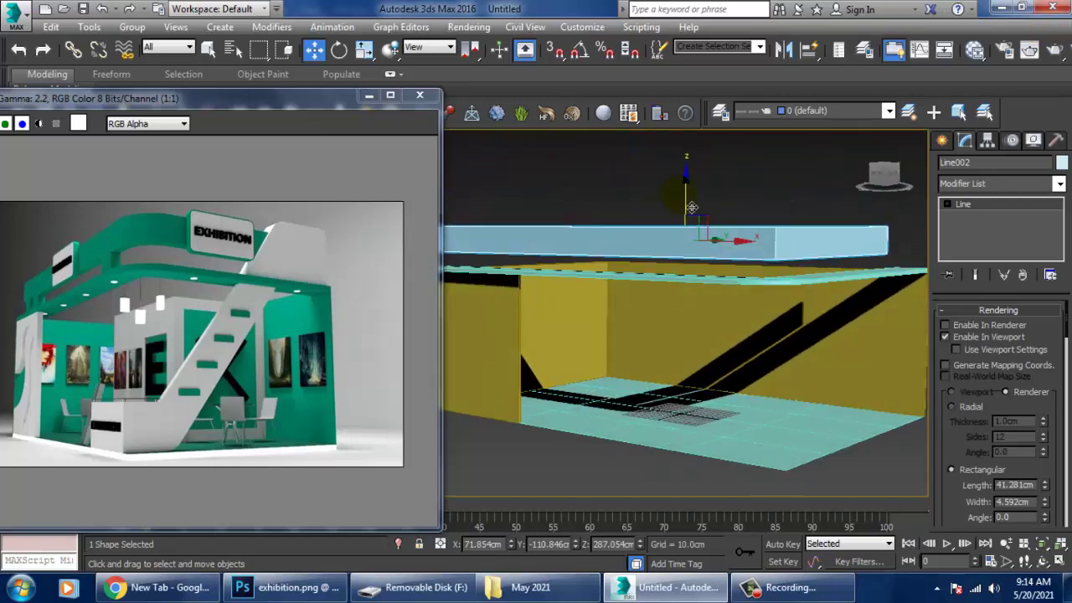
pyautogui.moveTo(700, 207); pyautogui.dragTo(700, 196)
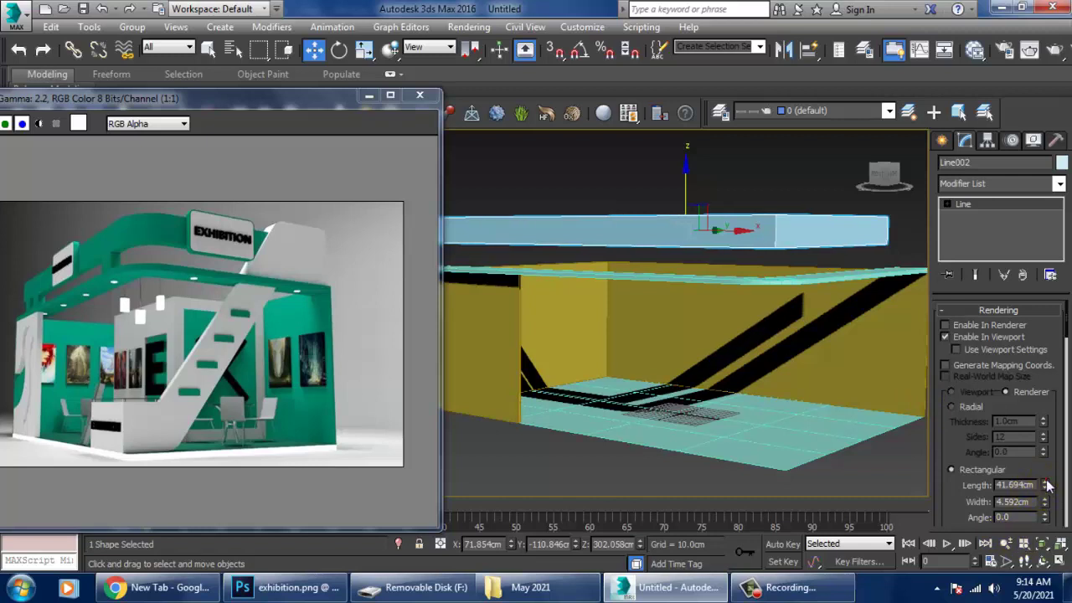
pyautogui.moveTo(1046, 485); pyautogui.dragTo(1057, 476)
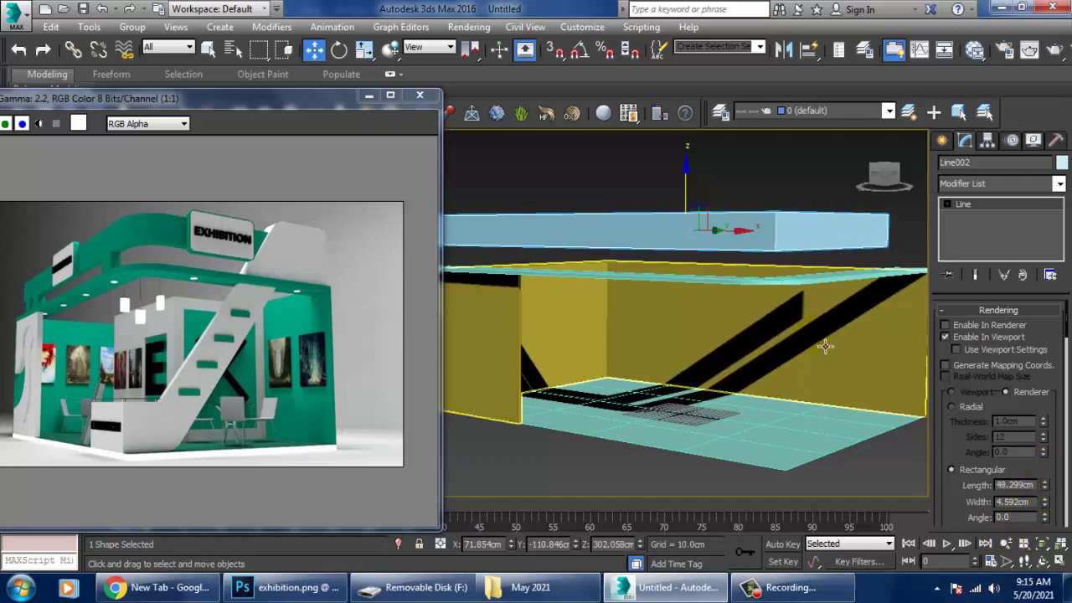
pyautogui.moveTo(791, 587)
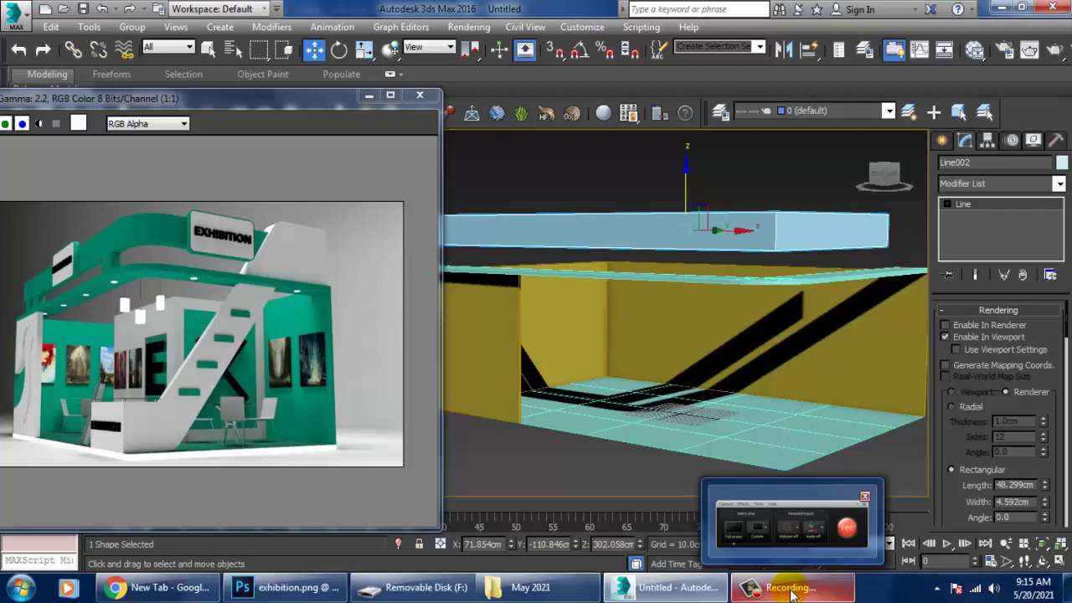
pyautogui.click(792, 591)
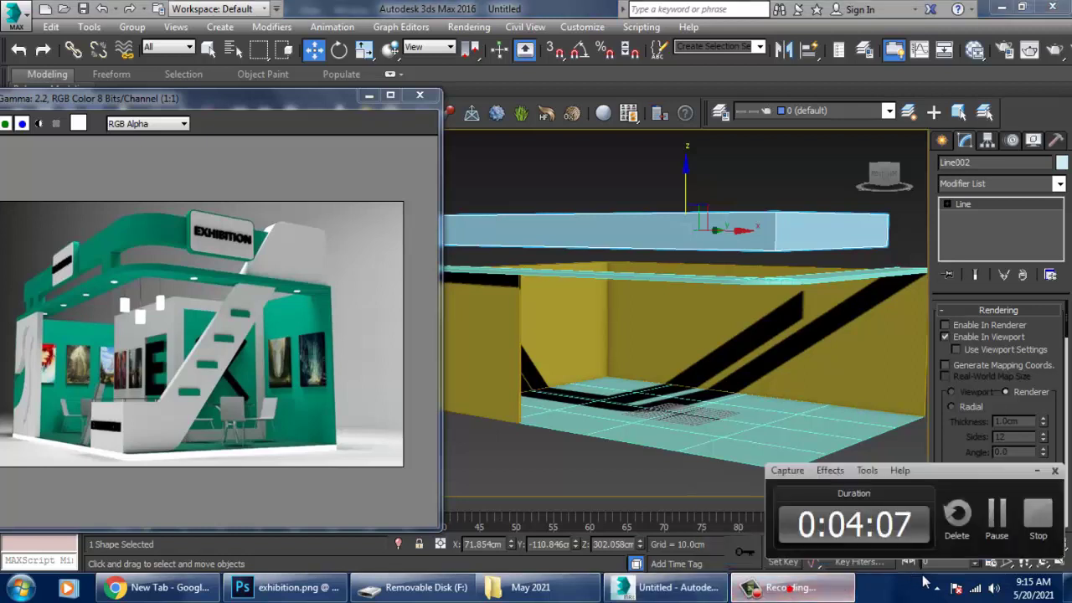
pyautogui.click(1010, 532)
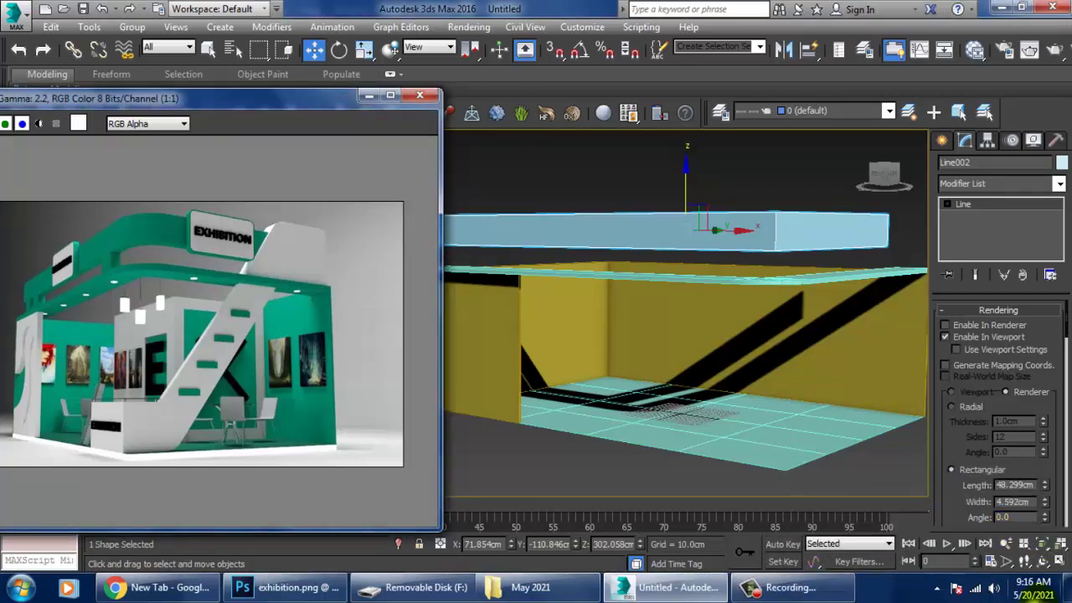
# - Adjust the beam profile to 11.618 cm width and enter the line's Vertex level
pyautogui.keyDown('alt'); pyautogui.moveTo(883, 290); pyautogui.dragTo(789, 335, button='middle'); pyautogui.keyUp('alt')
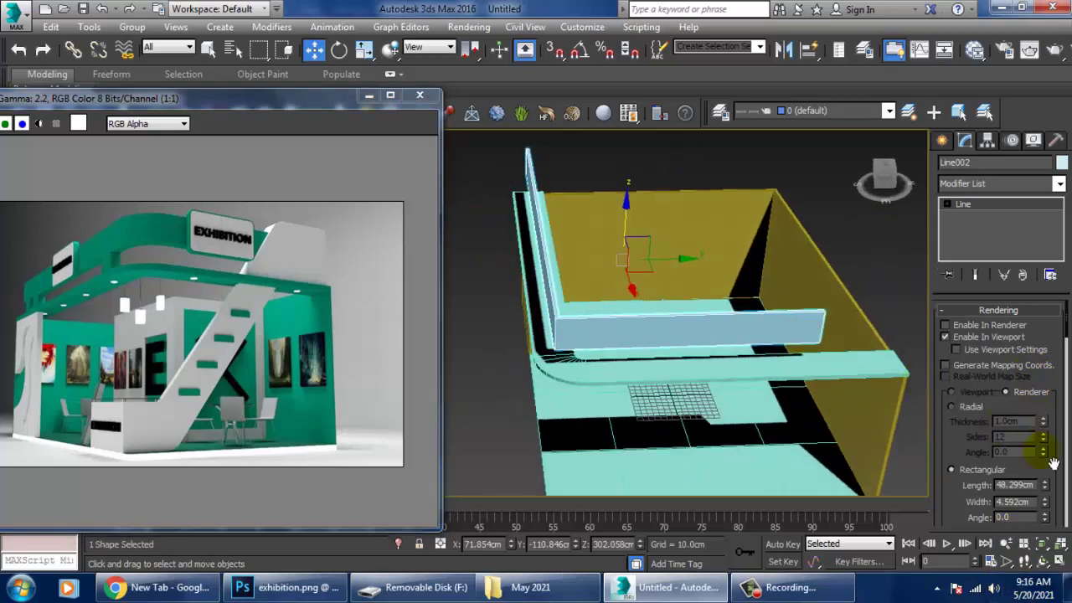
pyautogui.moveTo(1046, 486)
pyautogui.mouseDown()
pyautogui.moveTo(1046, 503)
pyautogui.moveTo(1040, 395)
pyautogui.mouseUp()
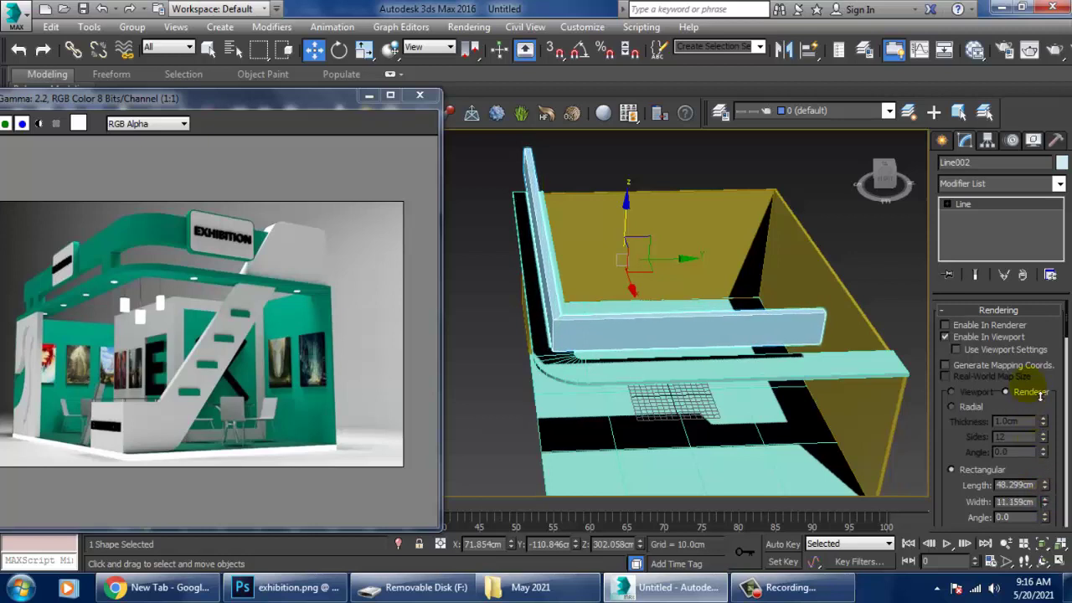
pyautogui.click(948, 216)
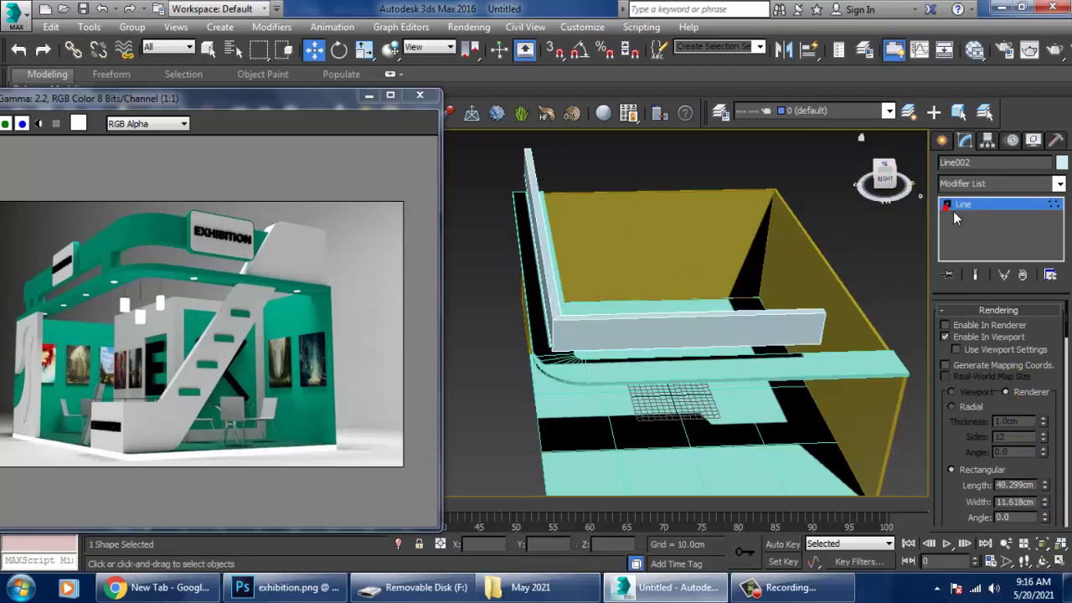
pyautogui.click(949, 216)
pyautogui.click(951, 216)
pyautogui.click(947, 205)
pyautogui.click(976, 216)
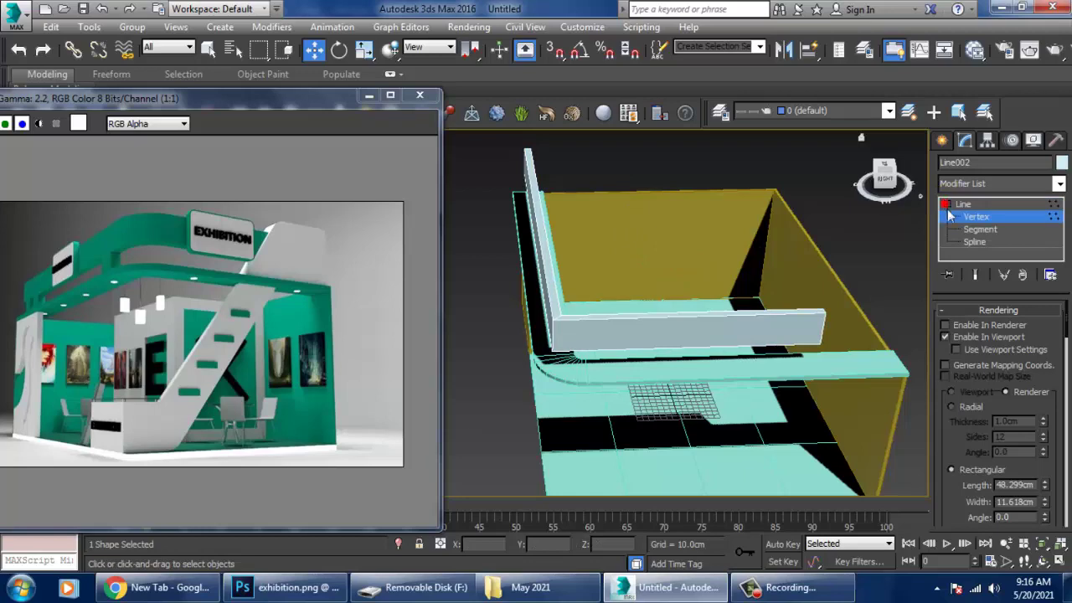
# - In the Top view, fillet the line's corner vertex by about 34 cm, then exit Vertex mode
pyautogui.keyDown('alt'); pyautogui.moveTo(597, 325); pyautogui.dragTo(688, 316, button='middle'); pyautogui.keyUp('alt')
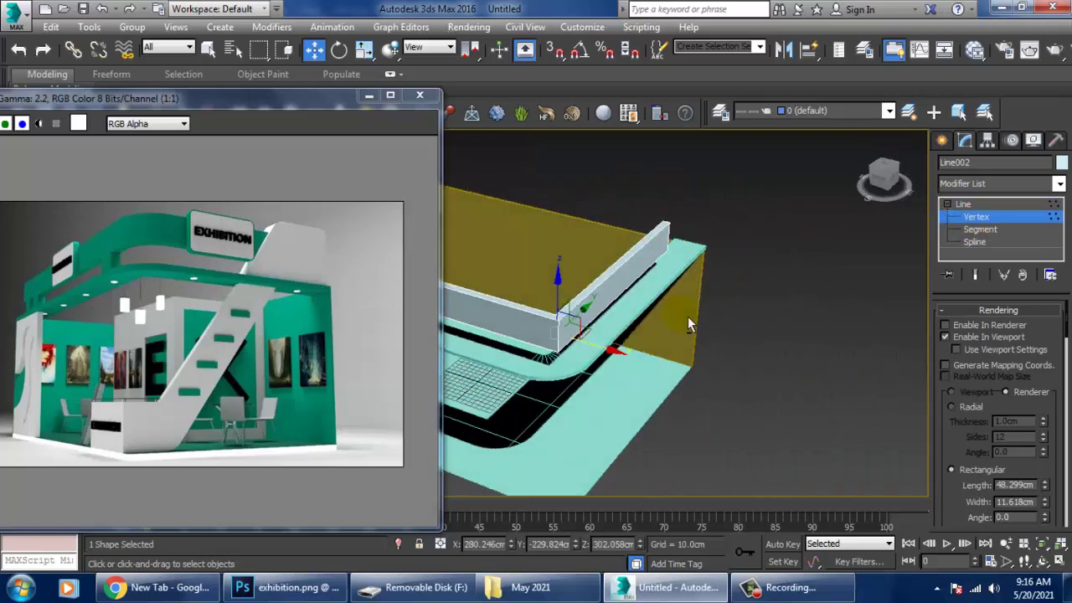
pyautogui.hotkey('alt', 'w')
pyautogui.hotkey('alt', 'w')
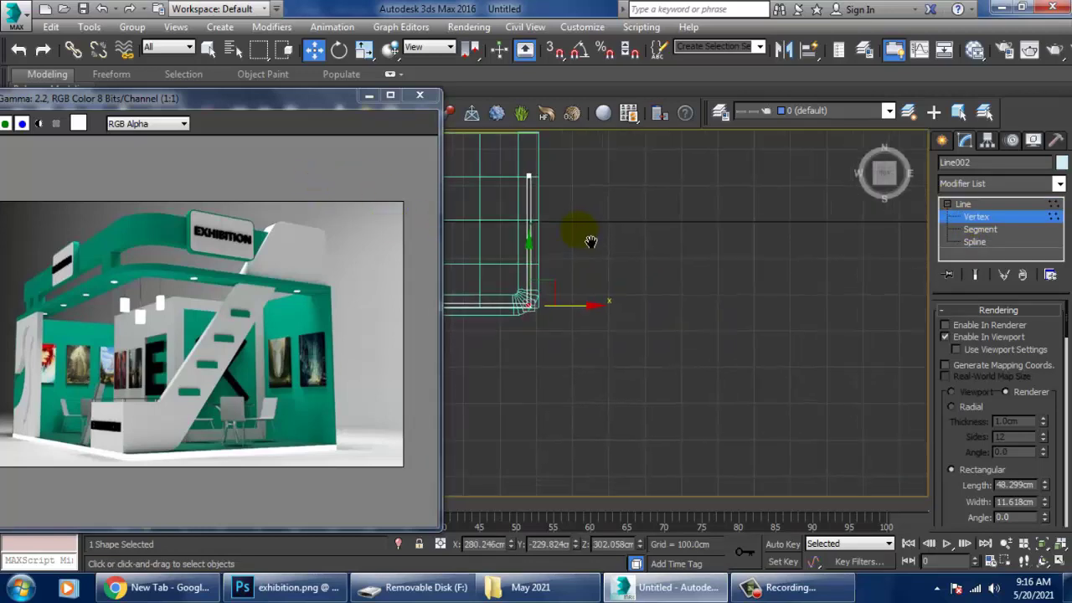
pyautogui.moveTo(581, 234); pyautogui.dragTo(687, 246, button='middle')
pyautogui.scroll(3, 670, 299)
pyautogui.moveTo(658, 303); pyautogui.dragTo(717, 274, button='middle')
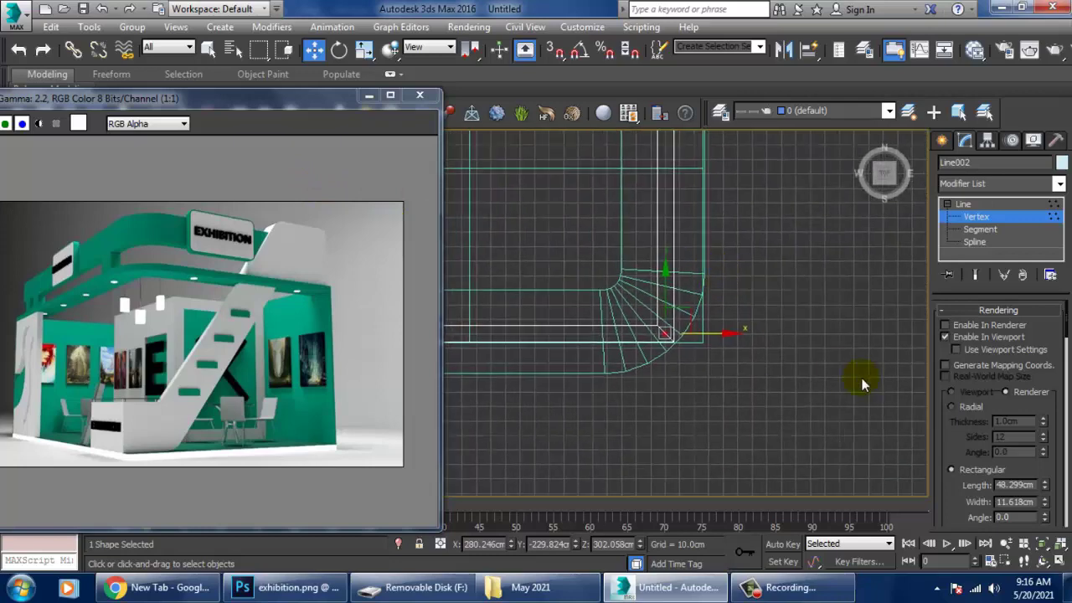
pyautogui.scroll(-5, 987, 474)
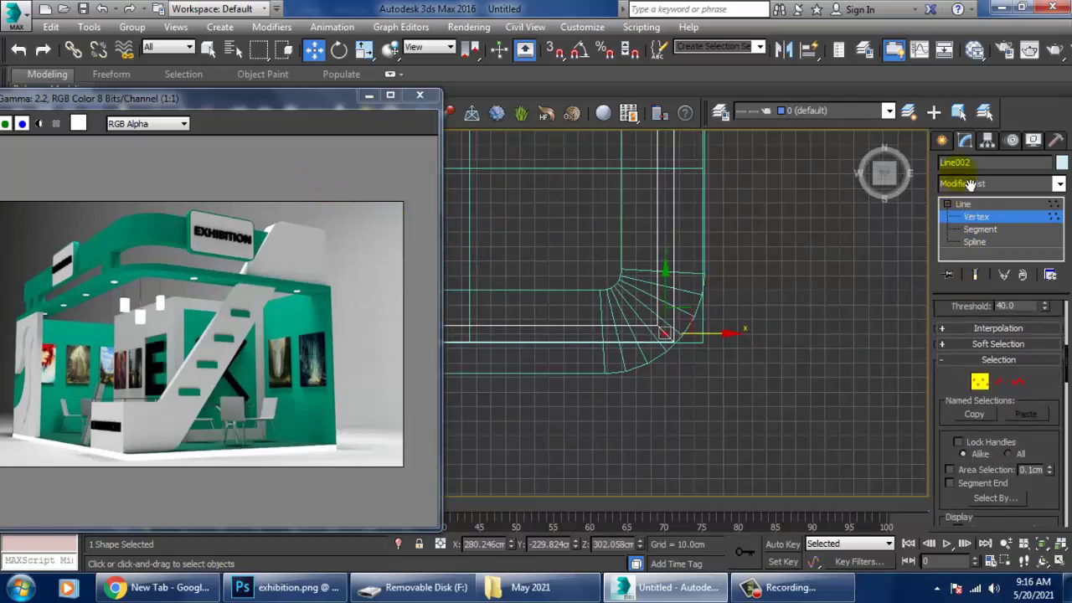
pyautogui.moveTo(964, 469); pyautogui.dragTo(947, 92)
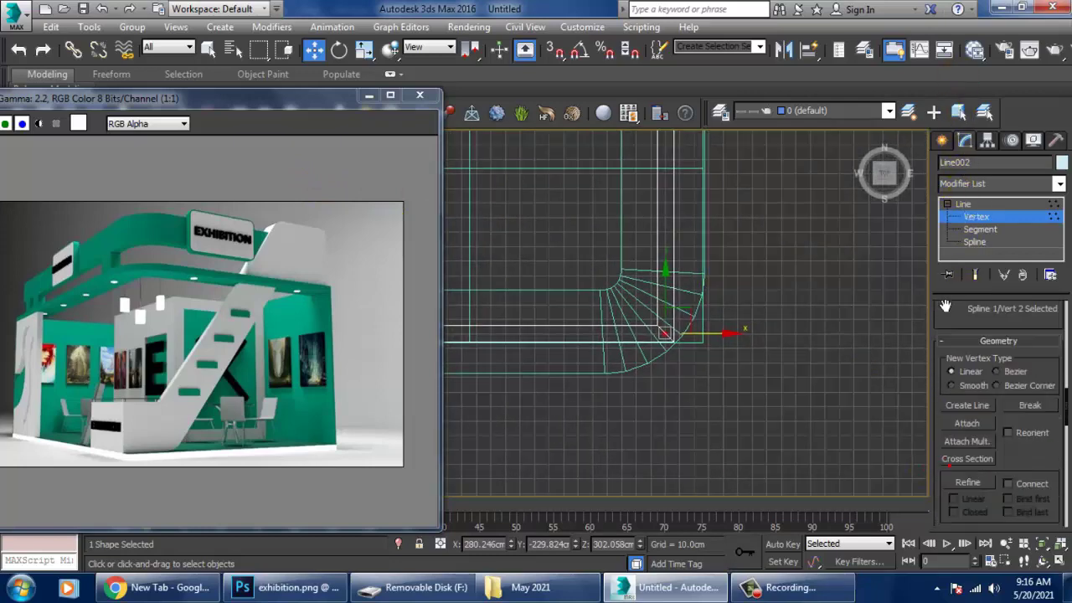
pyautogui.scroll(-3, 990, 406)
pyautogui.click(969, 450)
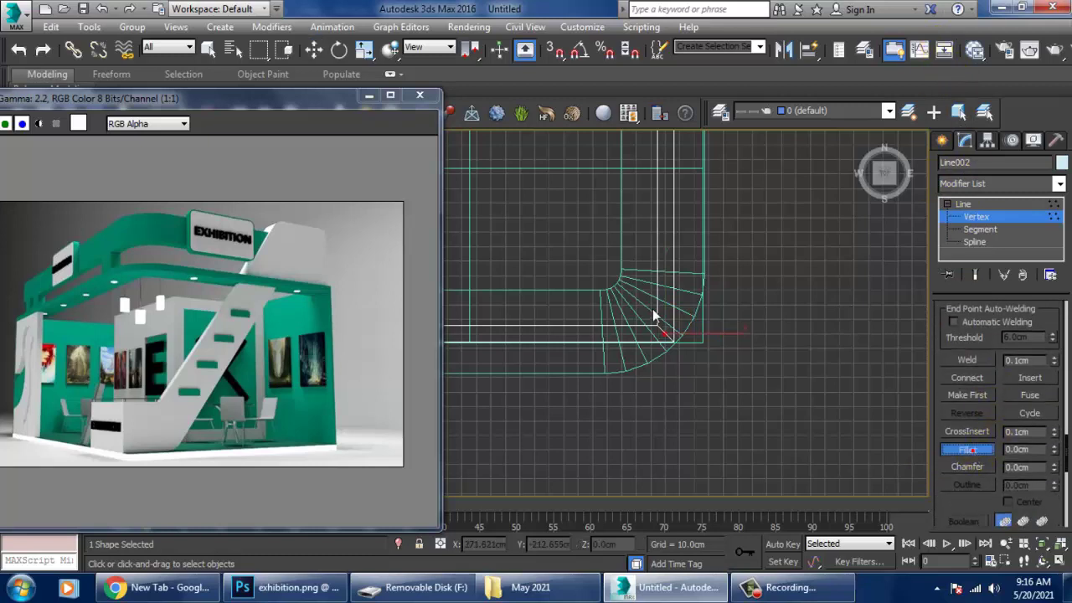
pyautogui.moveTo(669, 353); pyautogui.dragTo(670, 297)
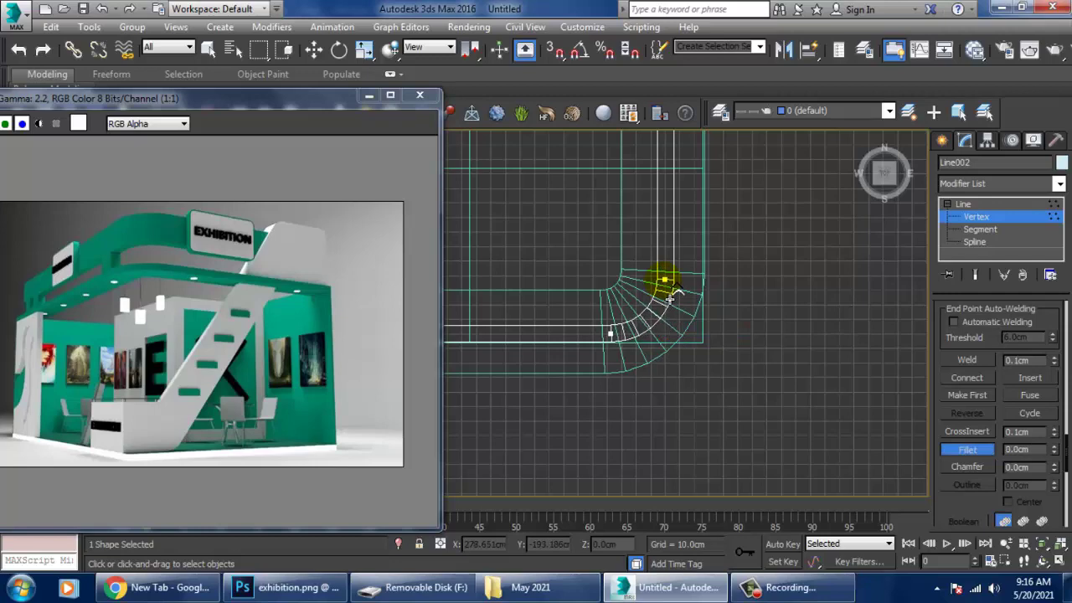
pyautogui.rightClick(670, 297)
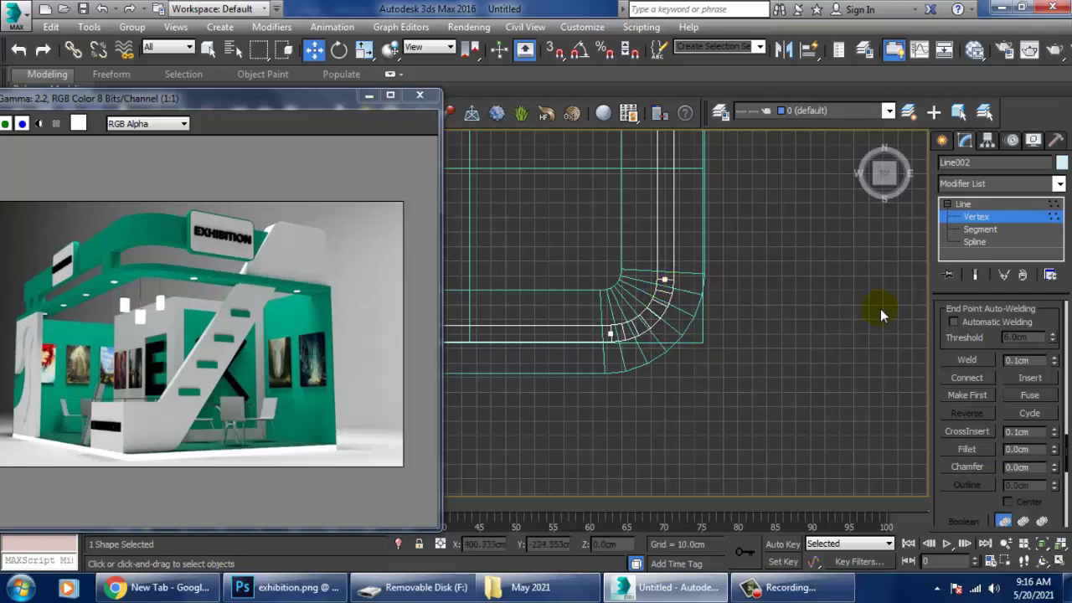
pyautogui.scroll(-2, 745, 329)
pyautogui.click(974, 206)
# - In the Front view, select Line002's end vertex and bring up its Convert To quad menu
pyautogui.hotkey('alt', 'w')
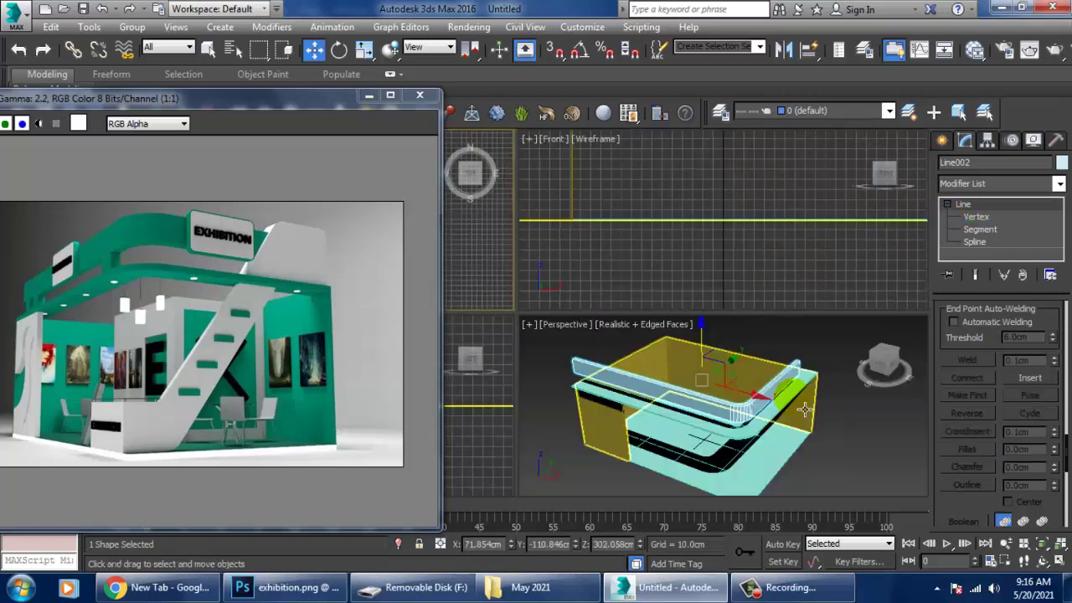
pyautogui.hotkey('alt', 'w')
pyautogui.moveTo(790, 395)
pyautogui.keyDown('alt'); pyautogui.mouseDown(button='middle')
pyautogui.moveTo(694, 343)
pyautogui.moveTo(794, 355)
pyautogui.moveTo(627, 287)
pyautogui.moveTo(757, 307)
pyautogui.moveTo(735, 238)
pyautogui.moveTo(776, 233)
pyautogui.moveTo(767, 266)
pyautogui.mouseUp(button='middle'); pyautogui.keyUp('alt')
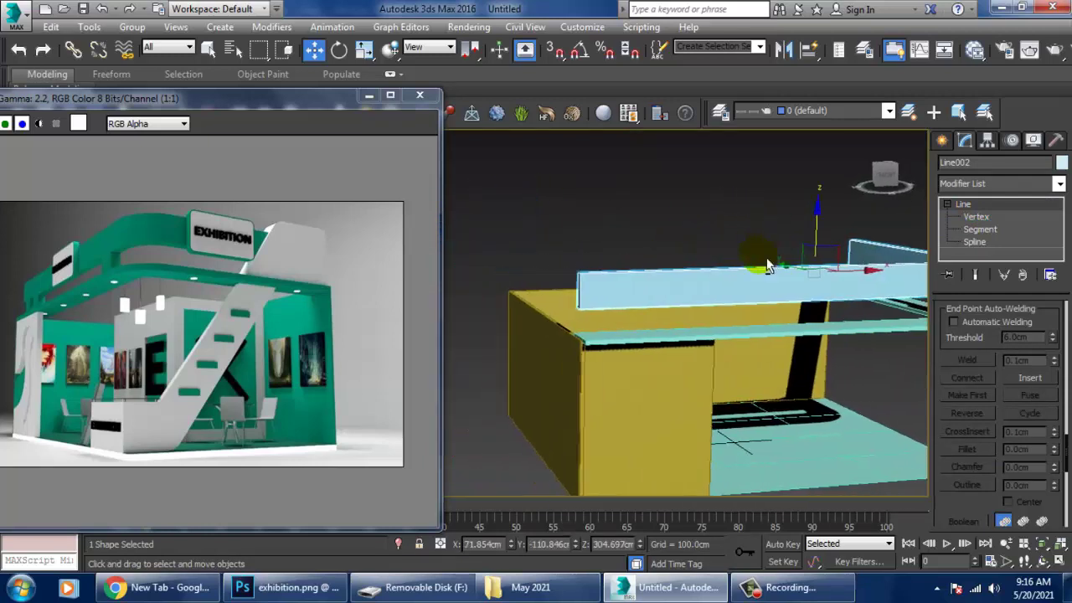
pyautogui.press('f')
pyautogui.press('1')
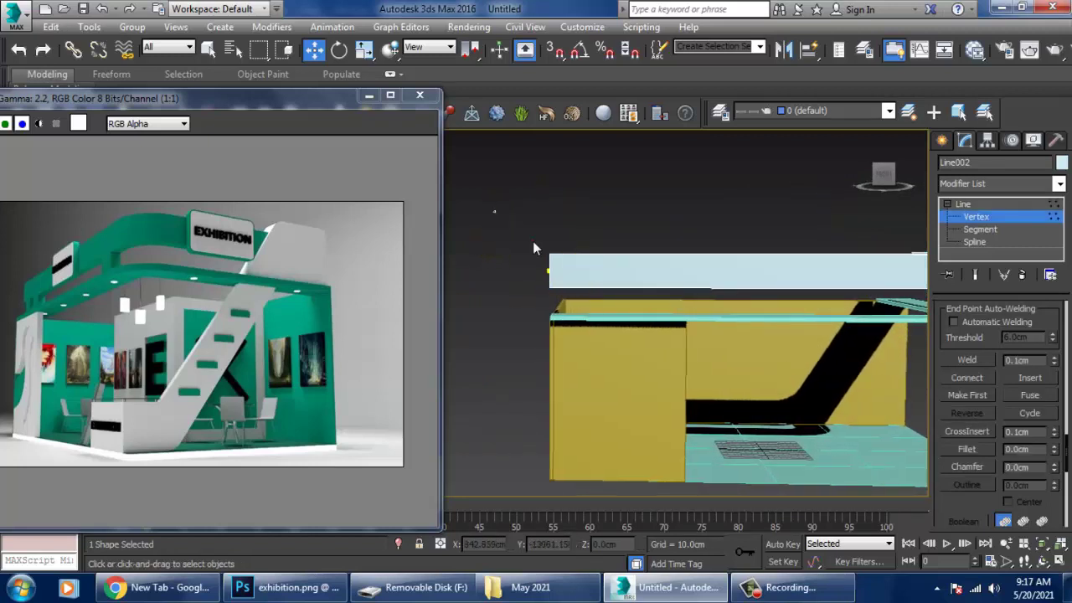
pyautogui.moveTo(533, 248); pyautogui.dragTo(596, 285)
pyautogui.moveTo(712, 316); pyautogui.dragTo(701, 299, button='middle')
pyautogui.rightClick(681, 250)
pyautogui.moveTo(714, 409)
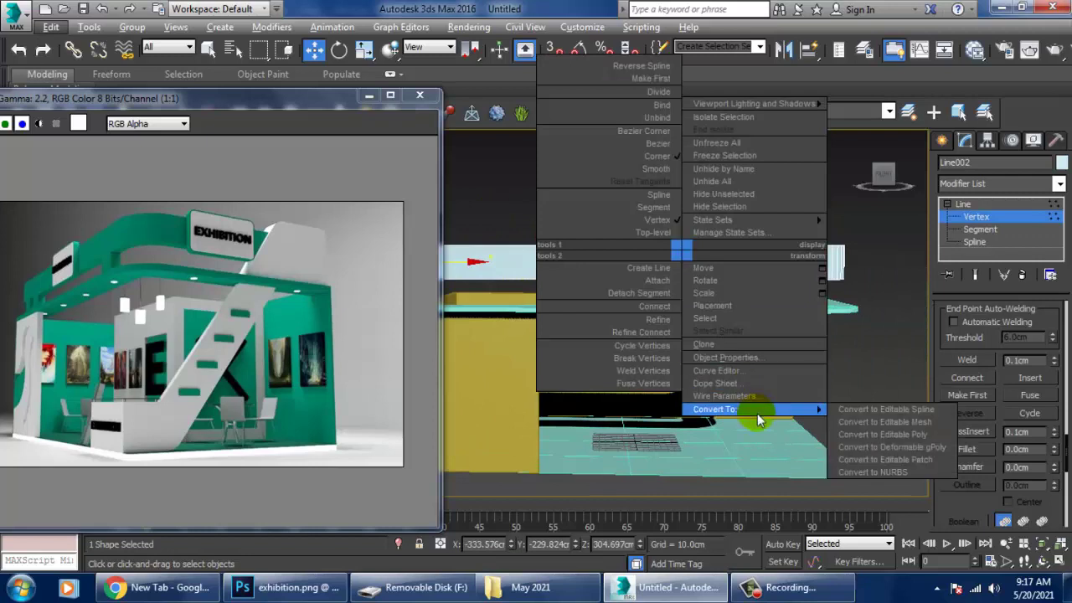
# - Convert Line002 to Editable Poly and lower the slab slightly
pyautogui.click(883, 434)
pyautogui.keyDown('alt'); pyautogui.moveTo(893, 434); pyautogui.dragTo(787, 376, button='middle'); pyautogui.keyUp('alt')
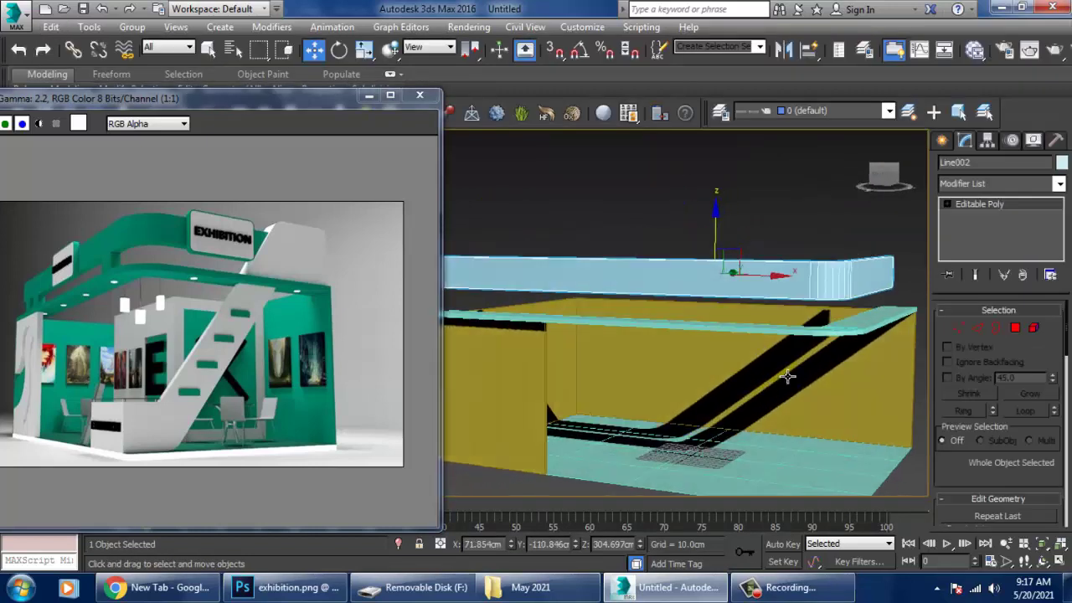
pyautogui.moveTo(725, 244); pyautogui.dragTo(724, 249)
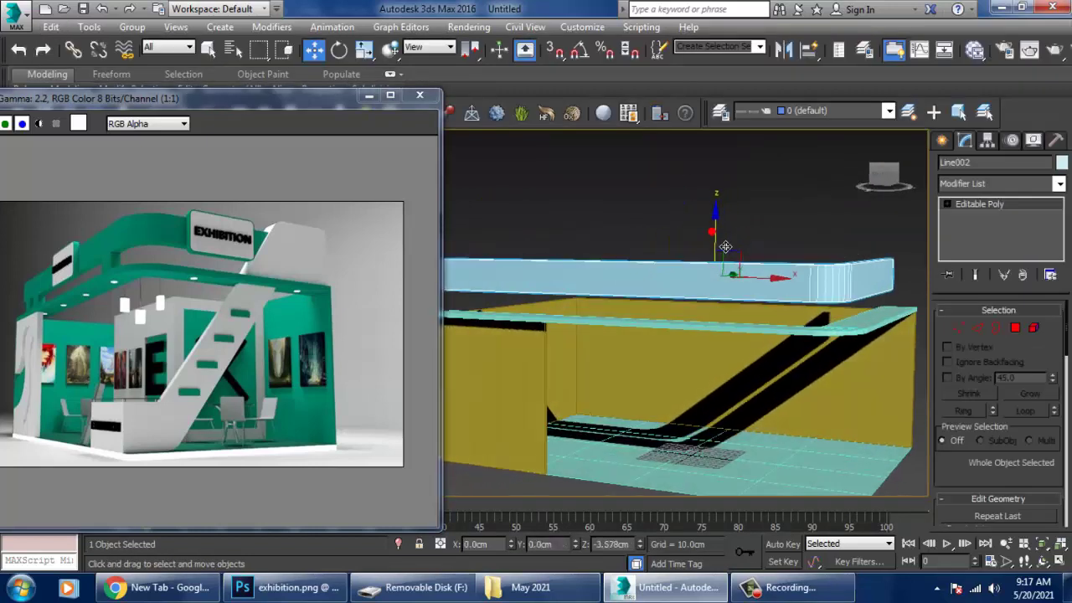
# - Connect the slab's long edges with 2 segments at pinch -85
pyautogui.click(978, 329)
pyautogui.keyDown('alt'); pyautogui.moveTo(721, 360); pyautogui.dragTo(687, 344, button='middle'); pyautogui.keyUp('alt')
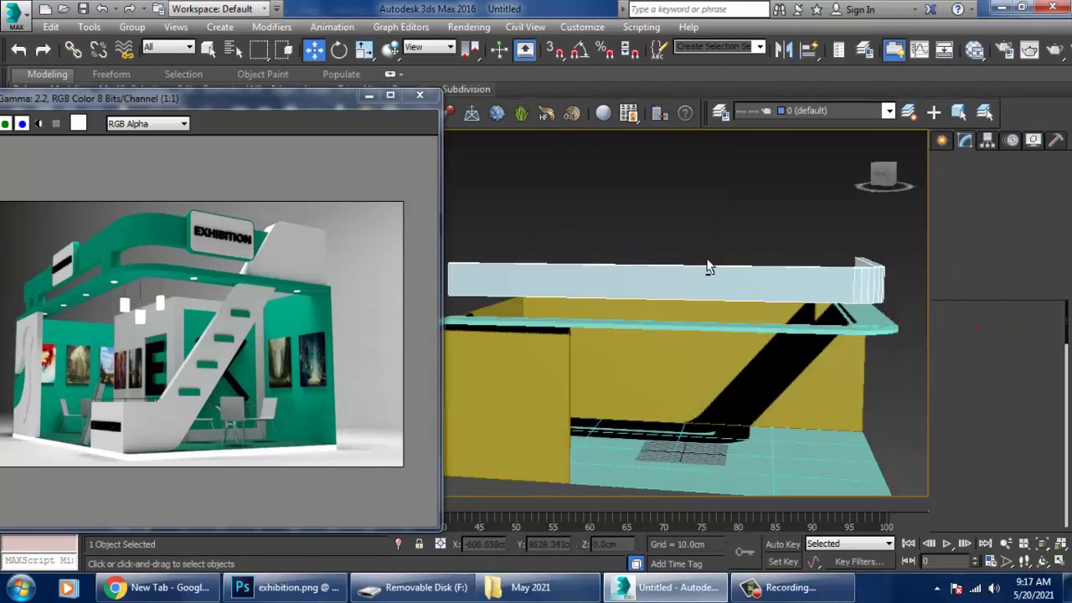
pyautogui.moveTo(598, 215); pyautogui.dragTo(685, 343)
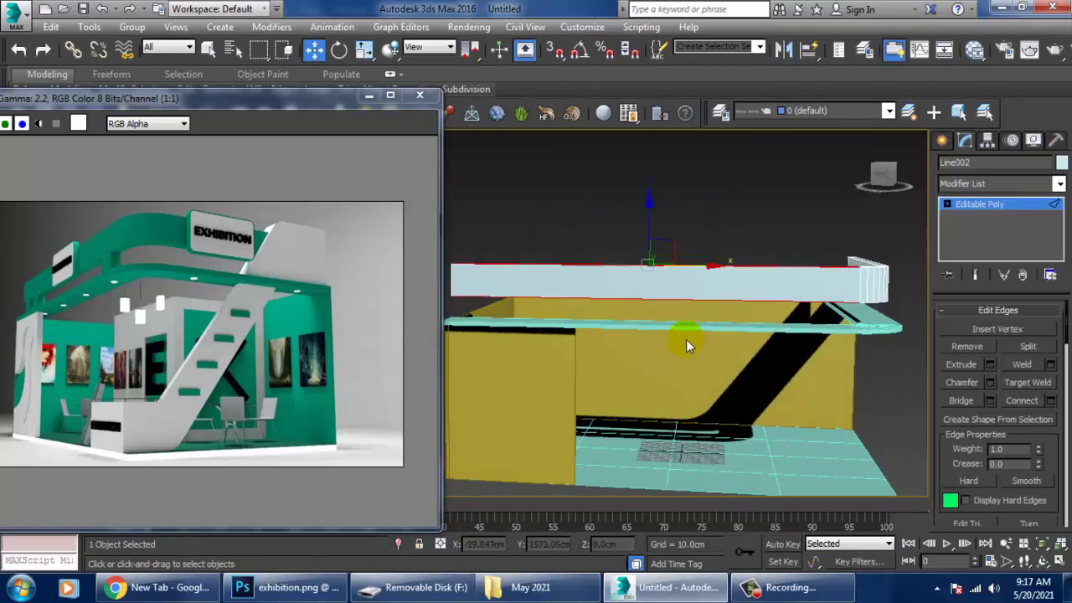
pyautogui.click(1052, 401)
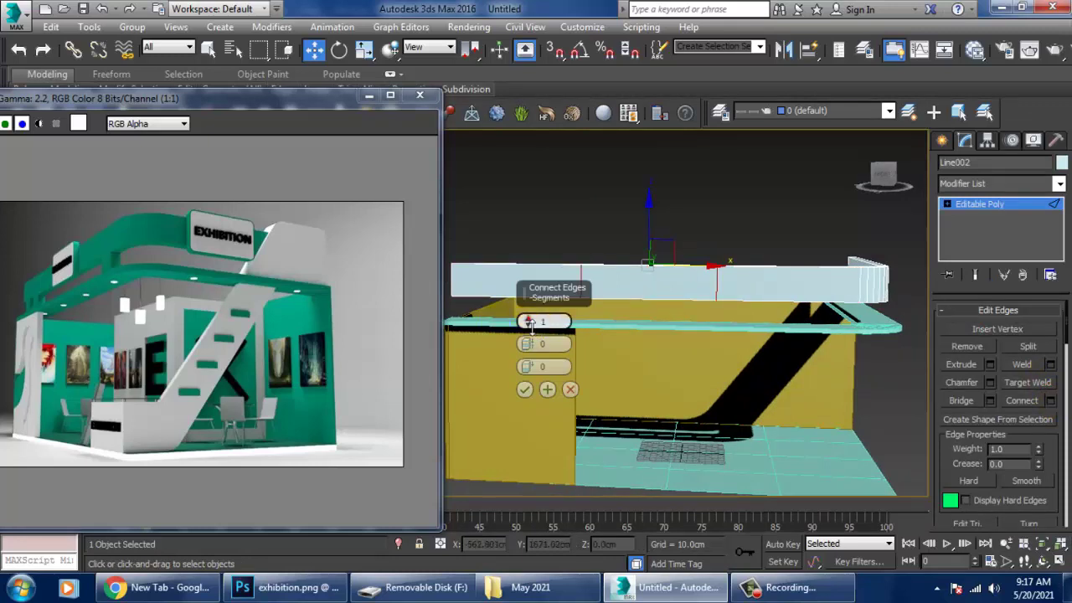
pyautogui.moveTo(530, 325)
pyautogui.mouseDown()
pyautogui.moveTo(529, 312)
pyautogui.moveTo(527, 386)
pyautogui.mouseUp()
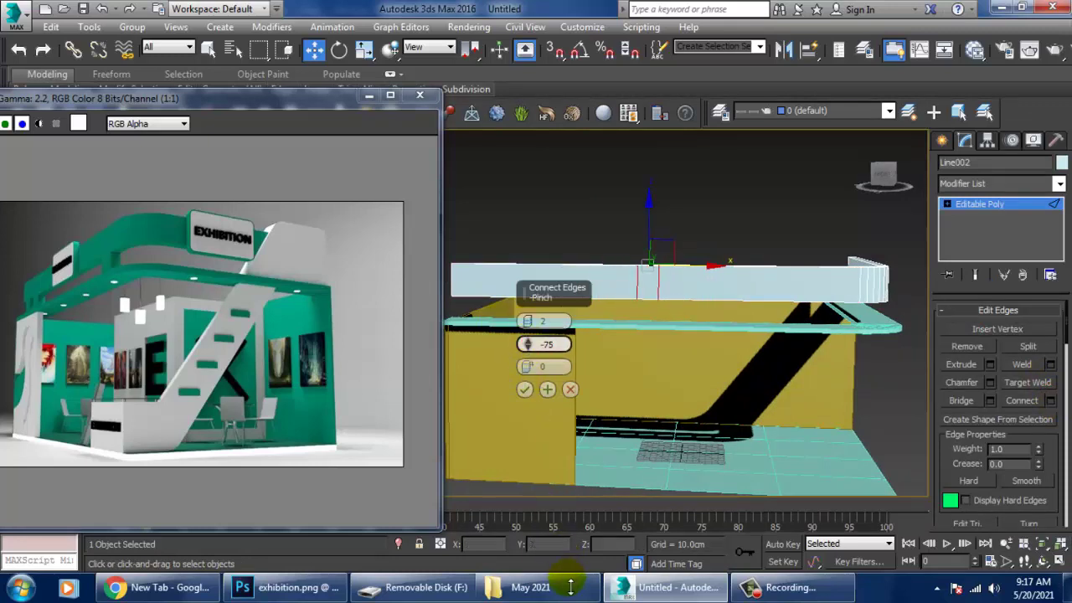
pyautogui.moveTo(571, 586)
pyautogui.mouseDown()
pyautogui.moveTo(580, 16)
pyautogui.moveTo(654, 240)
pyautogui.mouseUp()
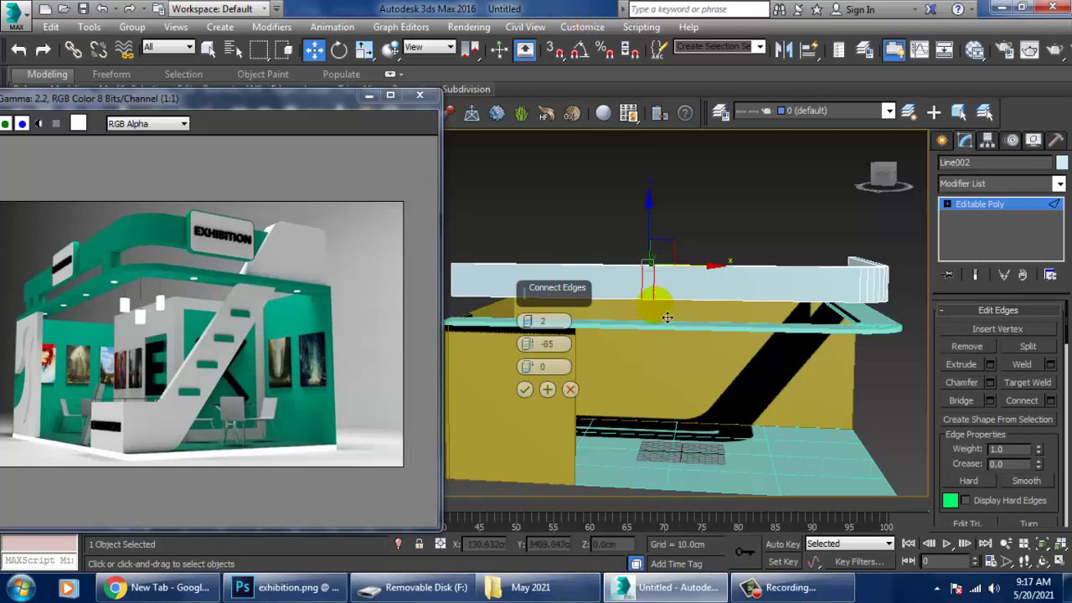
pyautogui.click(524, 389)
# - Exit edge editing and box-select all four stall pieces
pyautogui.keyDown('alt'); pyautogui.moveTo(701, 333); pyautogui.dragTo(712, 330, button='middle'); pyautogui.keyUp('alt')
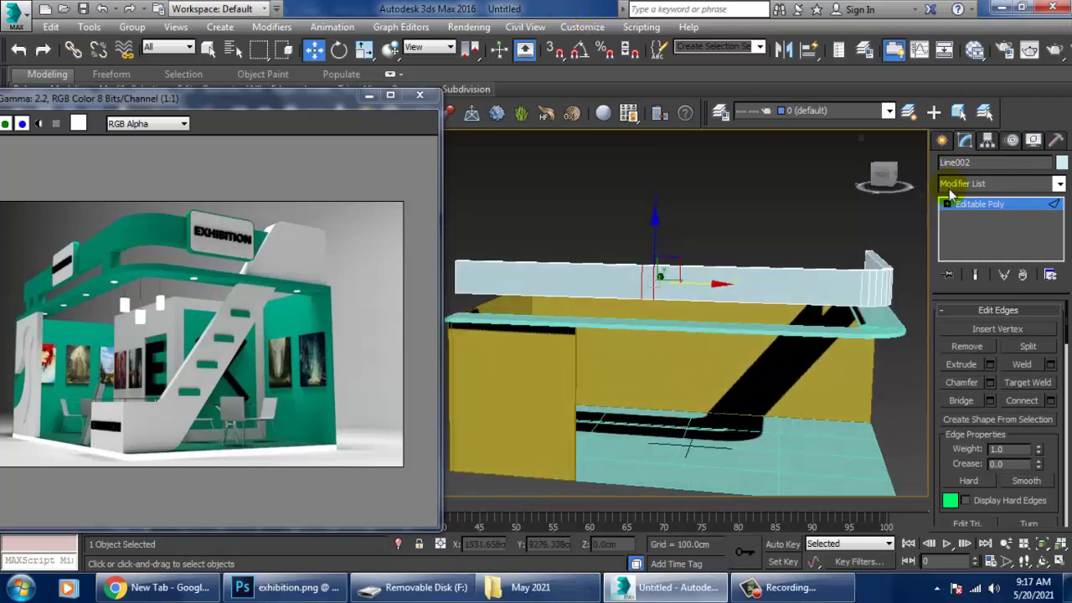
pyautogui.click(997, 209)
pyautogui.moveTo(540, 180); pyautogui.dragTo(1059, 243)
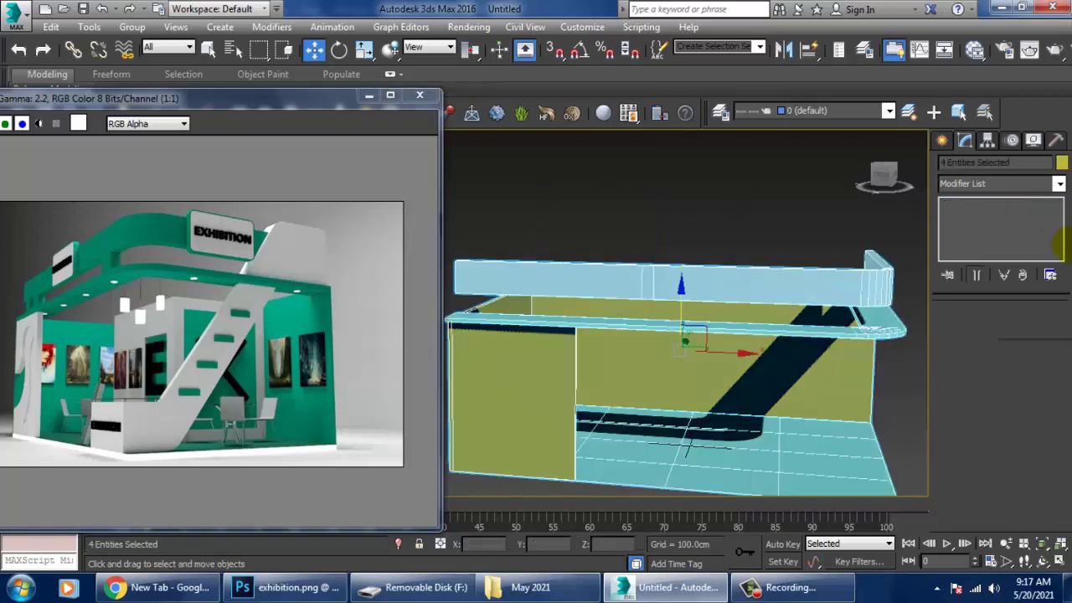
# - Give the four stall pieces a light grey object colour
pyautogui.click(1062, 165)
pyautogui.click(728, 384)
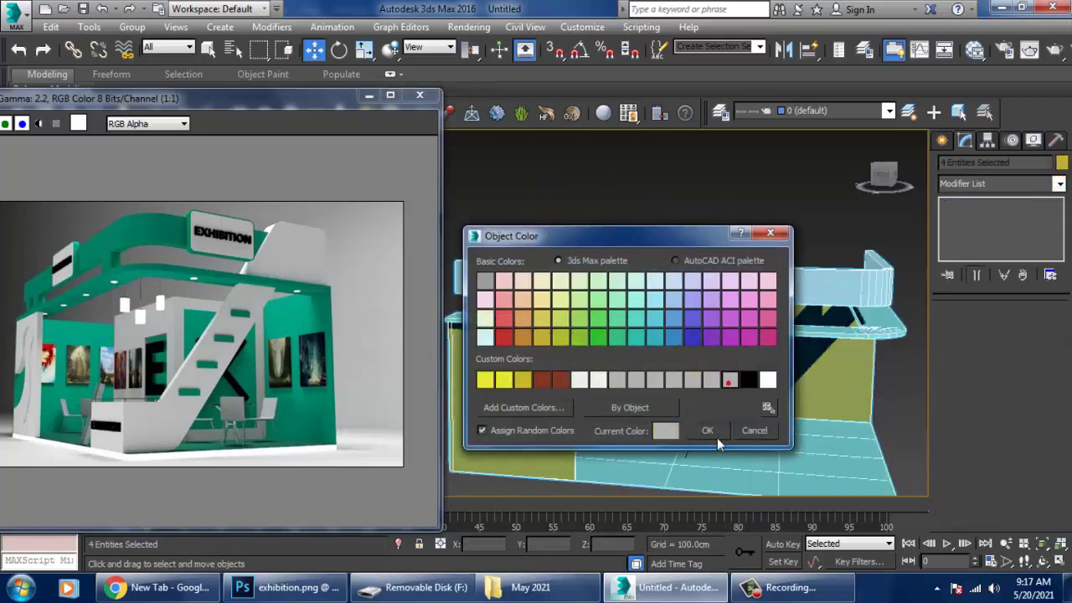
pyautogui.click(717, 437)
# - On the top beam, select the narrow bottom face between the new cuts
pyautogui.click(673, 289)
pyautogui.press('1')
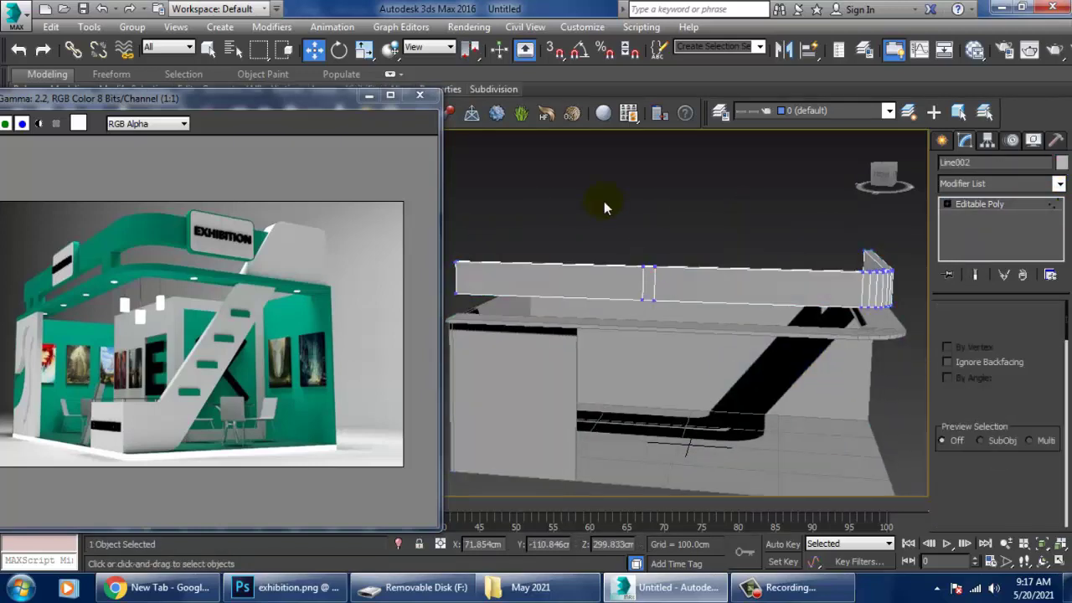
pyautogui.moveTo(608, 204)
pyautogui.mouseDown()
pyautogui.moveTo(700, 295)
pyautogui.moveTo(907, 355)
pyautogui.mouseUp()
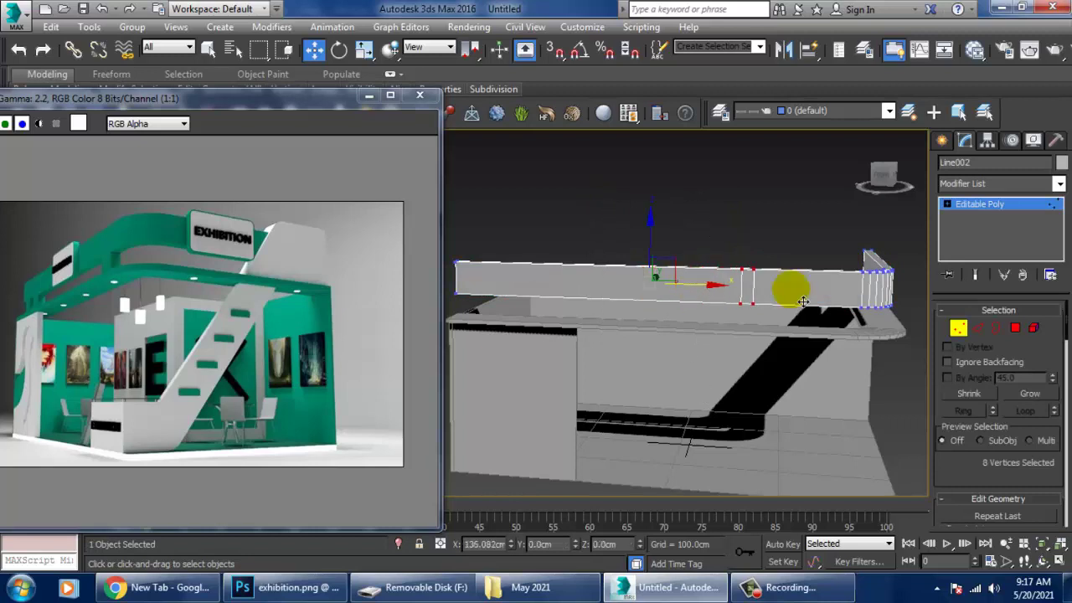
pyautogui.moveTo(907, 347)
pyautogui.keyDown('alt'); pyautogui.mouseDown(button='middle')
pyautogui.moveTo(825, 315)
pyautogui.moveTo(809, 292)
pyautogui.mouseUp(button='middle'); pyautogui.keyUp('alt')
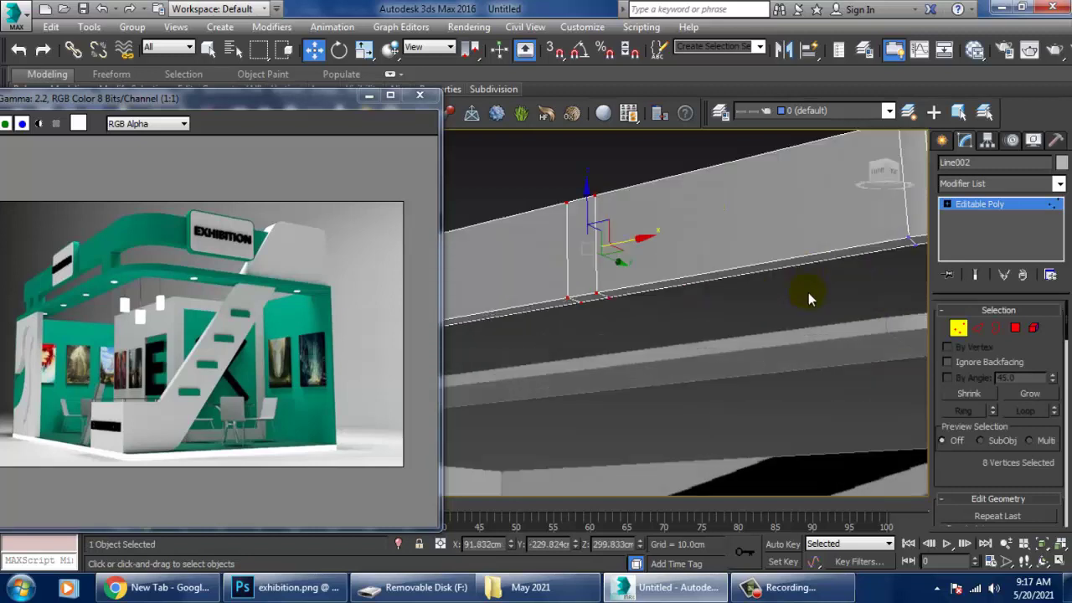
pyautogui.click(1016, 328)
pyautogui.click(587, 296)
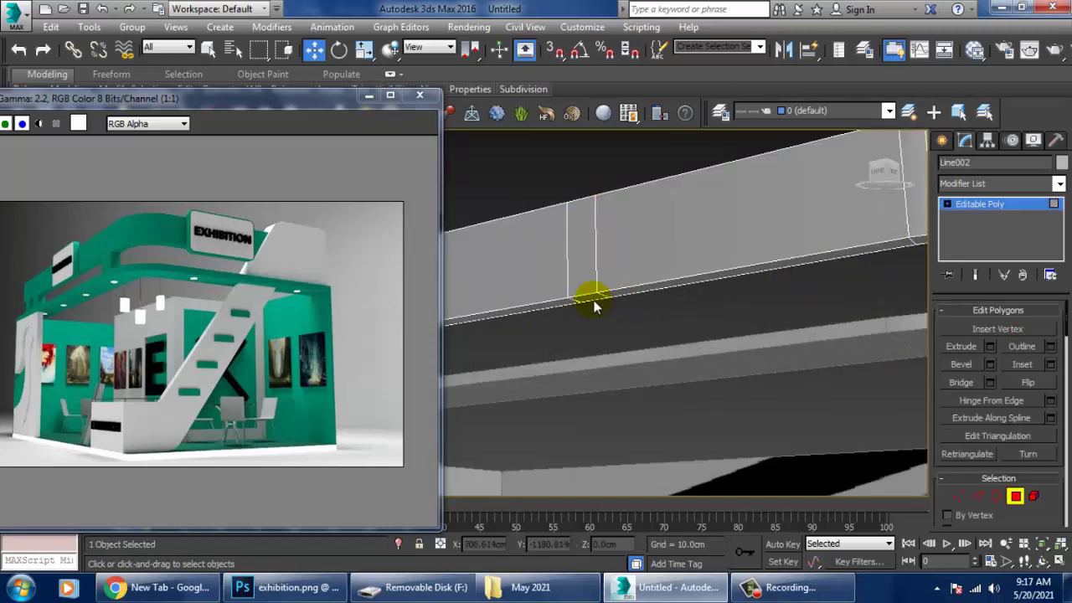
# - Extrude the selected bottom face down 30.909 cm to form the first post
pyautogui.click(991, 346)
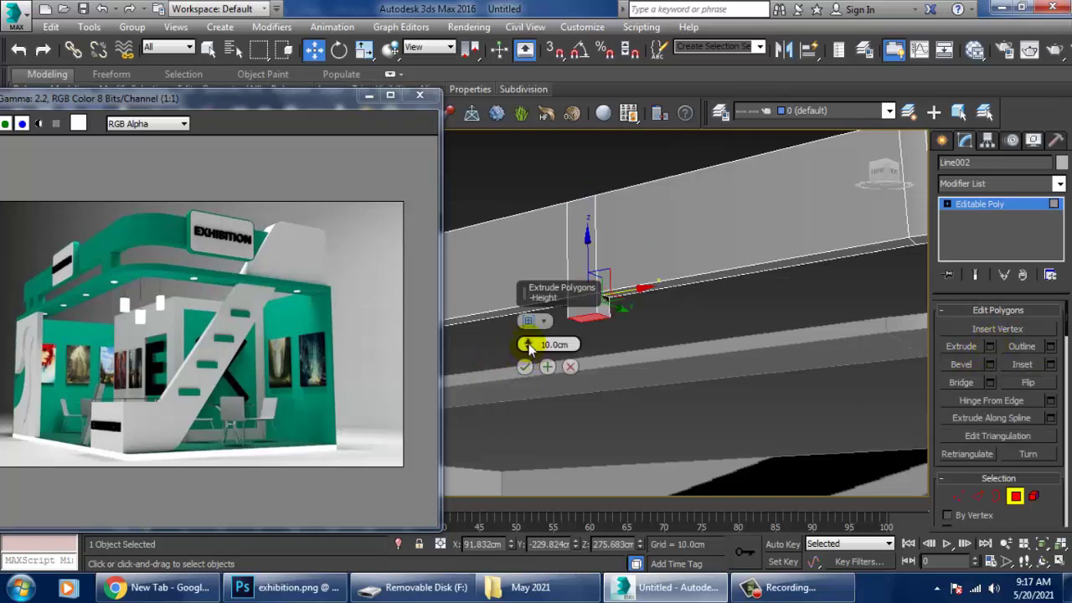
pyautogui.moveTo(529, 351); pyautogui.dragTo(518, 244)
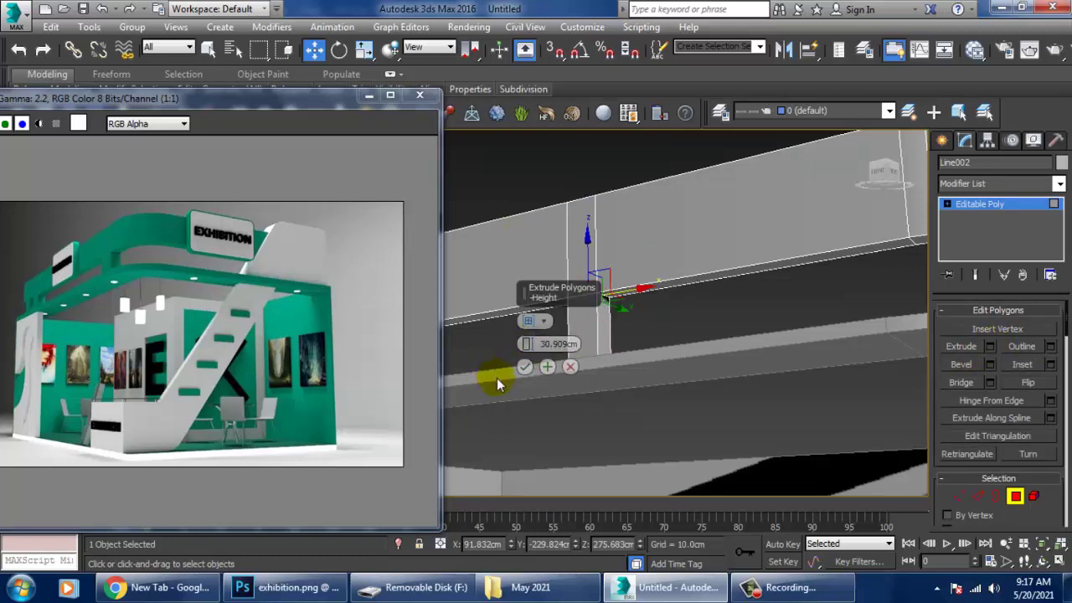
pyautogui.click(524, 366)
pyautogui.moveTo(531, 369)
pyautogui.keyDown('alt'); pyautogui.mouseDown(button='middle')
pyautogui.moveTo(671, 387)
pyautogui.moveTo(589, 321)
pyautogui.mouseUp(button='middle'); pyautogui.keyUp('alt')
pyautogui.moveTo(589, 321); pyautogui.dragTo(607, 337)
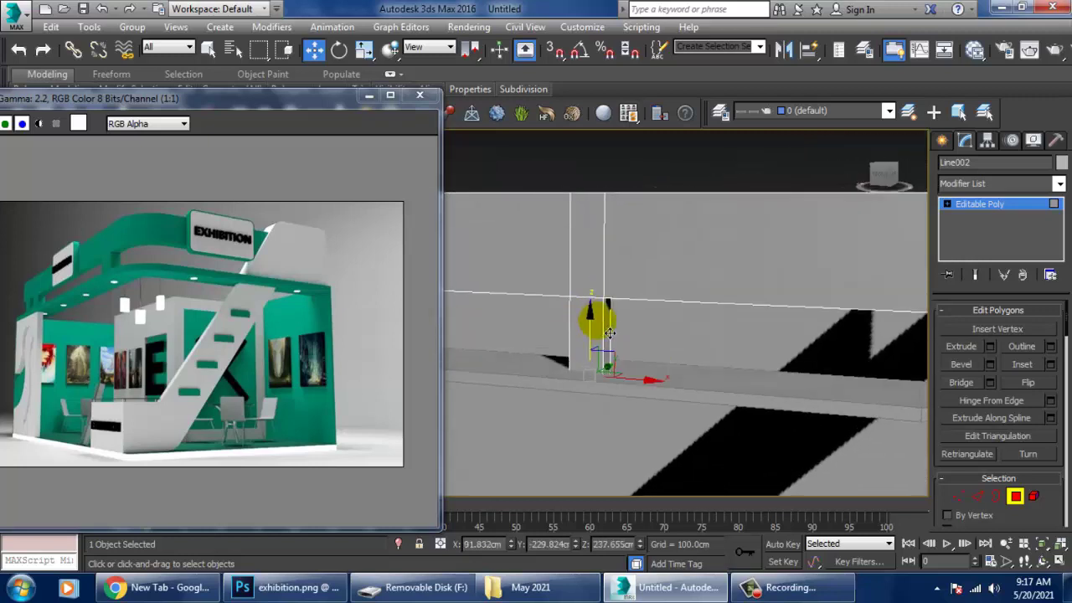
pyautogui.moveTo(606, 337)
pyautogui.keyDown('alt'); pyautogui.mouseDown(button='middle')
pyautogui.moveTo(714, 353)
pyautogui.moveTo(698, 324)
pyautogui.moveTo(856, 436)
pyautogui.mouseUp(button='middle'); pyautogui.keyUp('alt')
# - Cut two more edge loops across the beam, pinched to -85
pyautogui.click(974, 494)
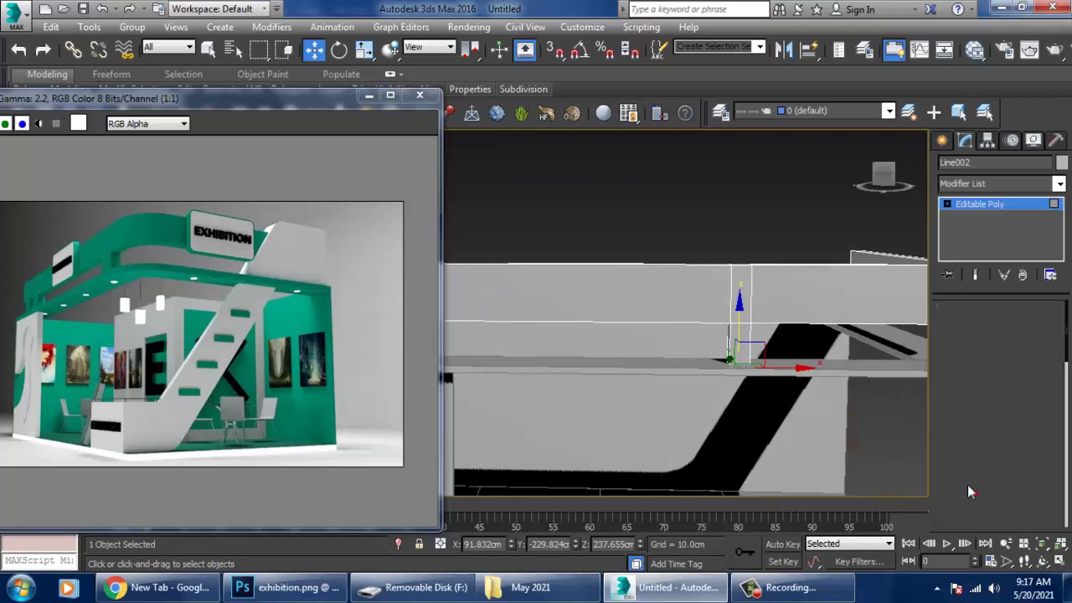
pyautogui.click(563, 334)
pyautogui.moveTo(562, 334)
pyautogui.keyDown('alt'); pyautogui.mouseDown(button='middle')
pyautogui.moveTo(589, 283)
pyautogui.moveTo(742, 256)
pyautogui.mouseUp(button='middle'); pyautogui.keyUp('alt')
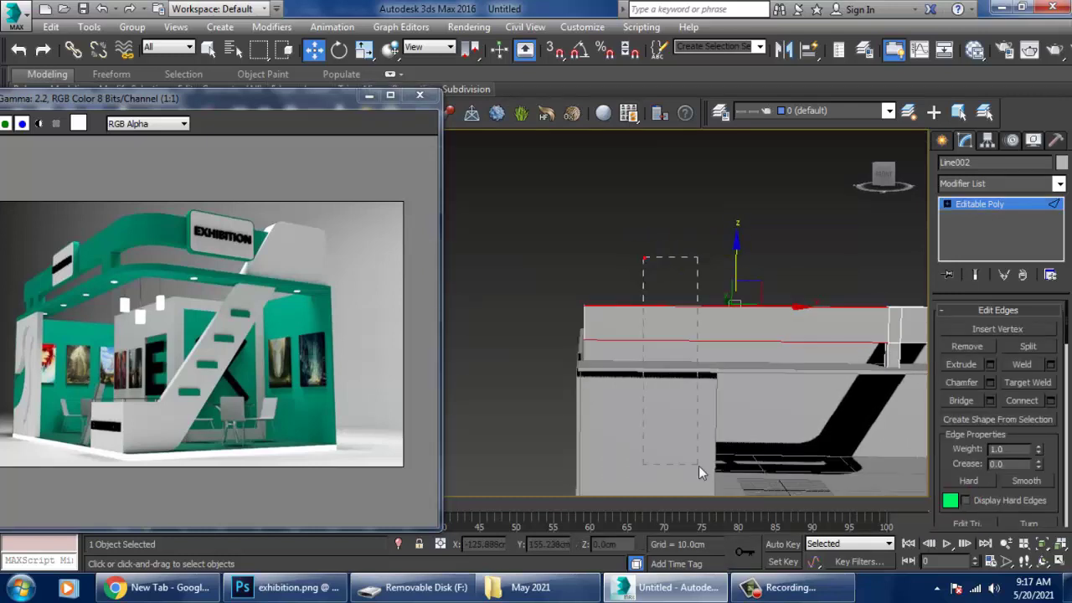
pyautogui.moveTo(698, 472); pyautogui.dragTo(607, 466, button='middle')
pyautogui.click(1050, 400)
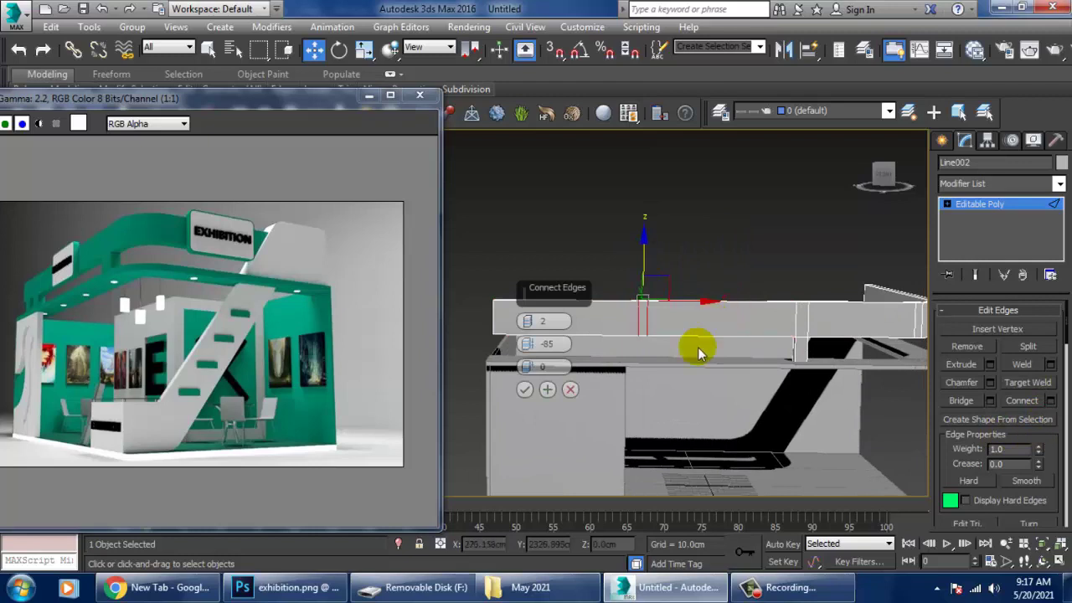
pyautogui.moveTo(525, 345); pyautogui.dragTo(530, 350)
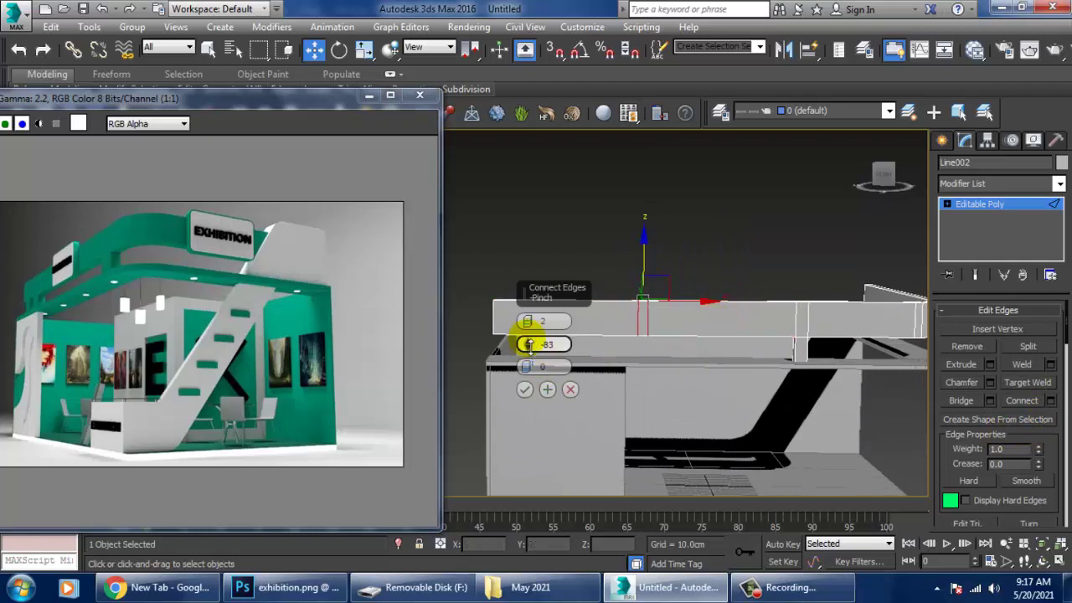
pyautogui.click(524, 389)
# - Extrude the narrow face between those cuts down 30.909 cm as a second post
pyautogui.scroll(2, 666, 313)
pyautogui.scroll(2, 709, 323)
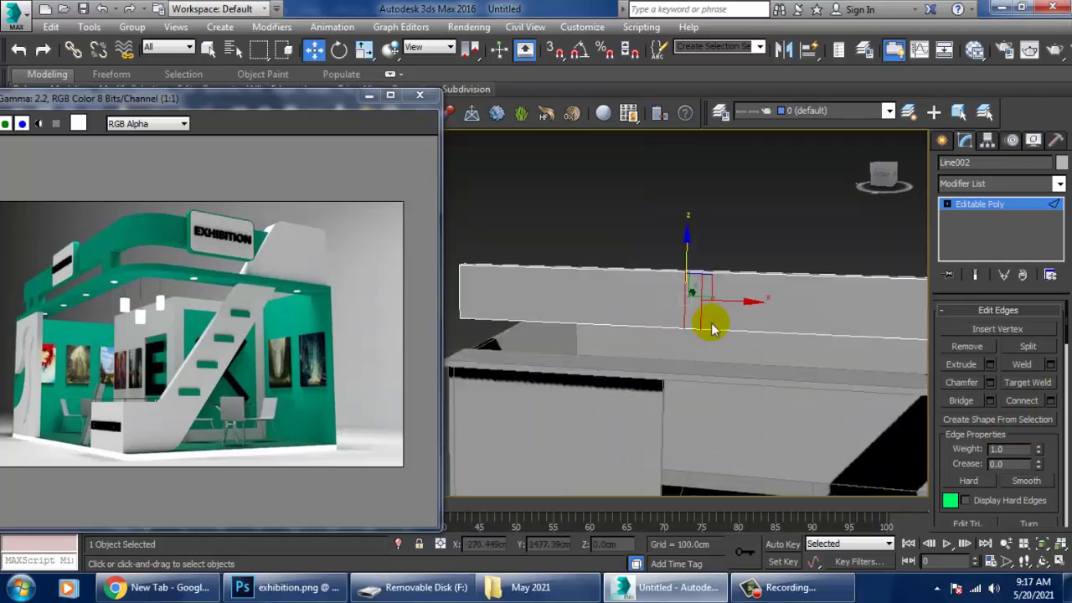
pyautogui.keyDown('alt'); pyautogui.moveTo(682, 306); pyautogui.dragTo(662, 330, button='middle'); pyautogui.keyUp('alt')
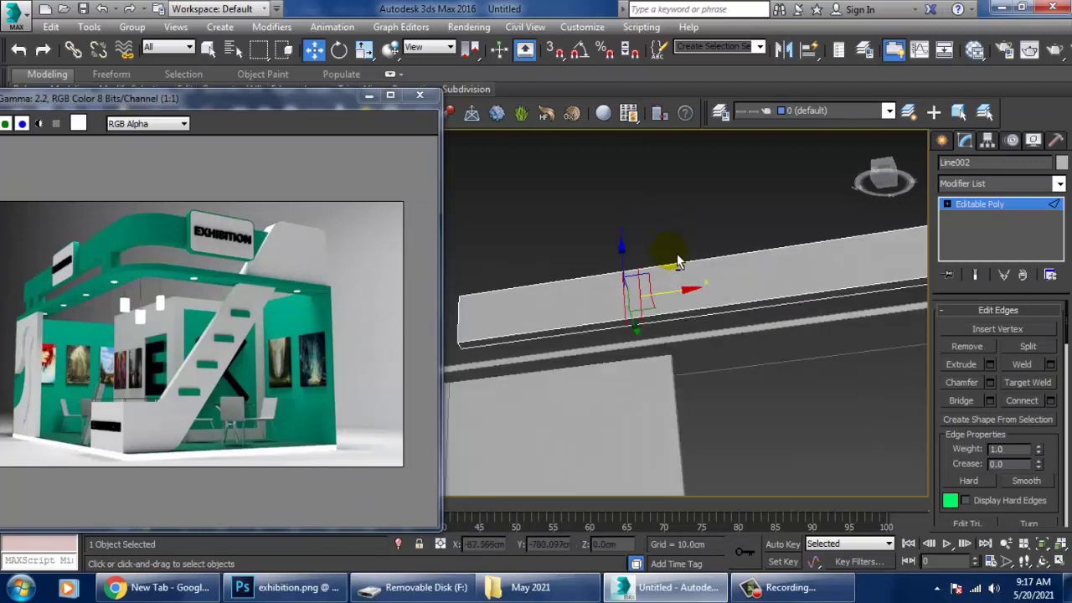
pyautogui.press('4')
pyautogui.click(622, 327)
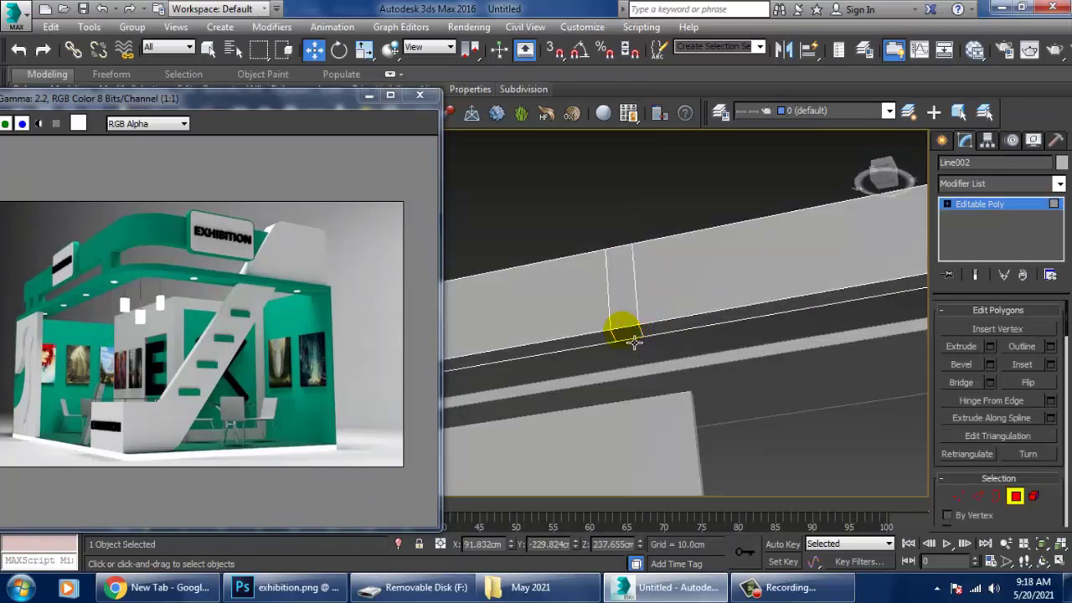
pyautogui.click(990, 346)
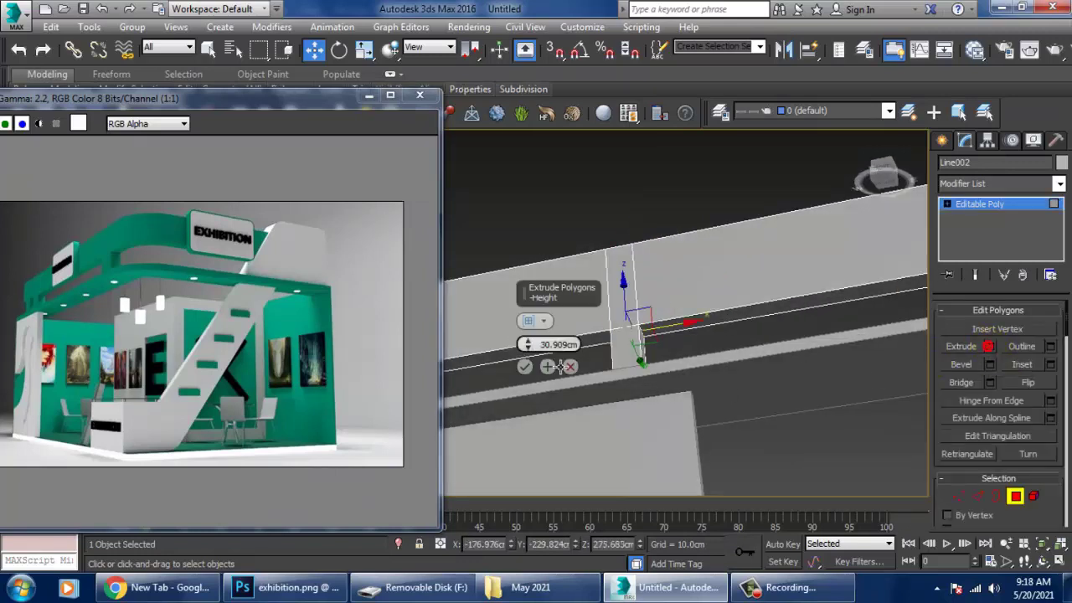
pyautogui.click(521, 366)
# - Connect another pair of edge cuts across the beam with pinch -83
pyautogui.keyDown('alt'); pyautogui.moveTo(533, 363); pyautogui.dragTo(662, 386, button='middle'); pyautogui.keyUp('alt')
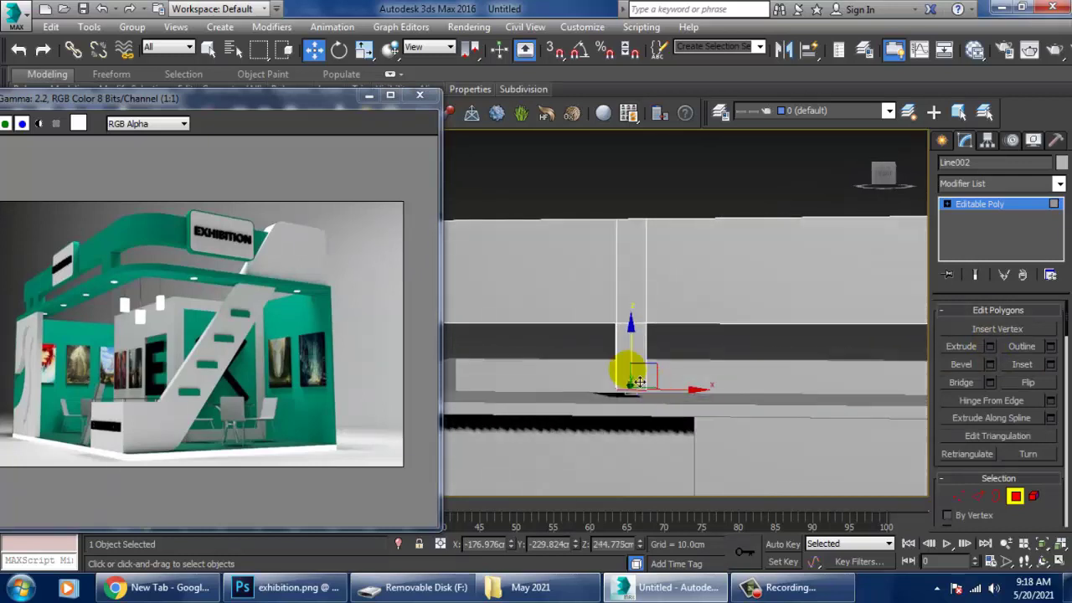
pyautogui.moveTo(661, 385); pyautogui.dragTo(651, 378)
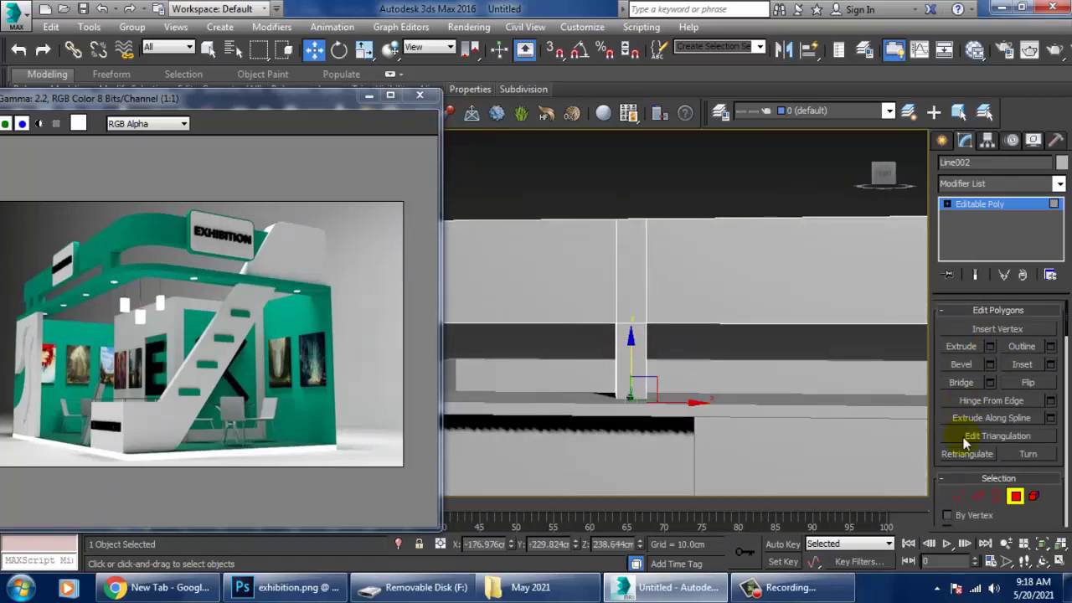
pyautogui.click(978, 495)
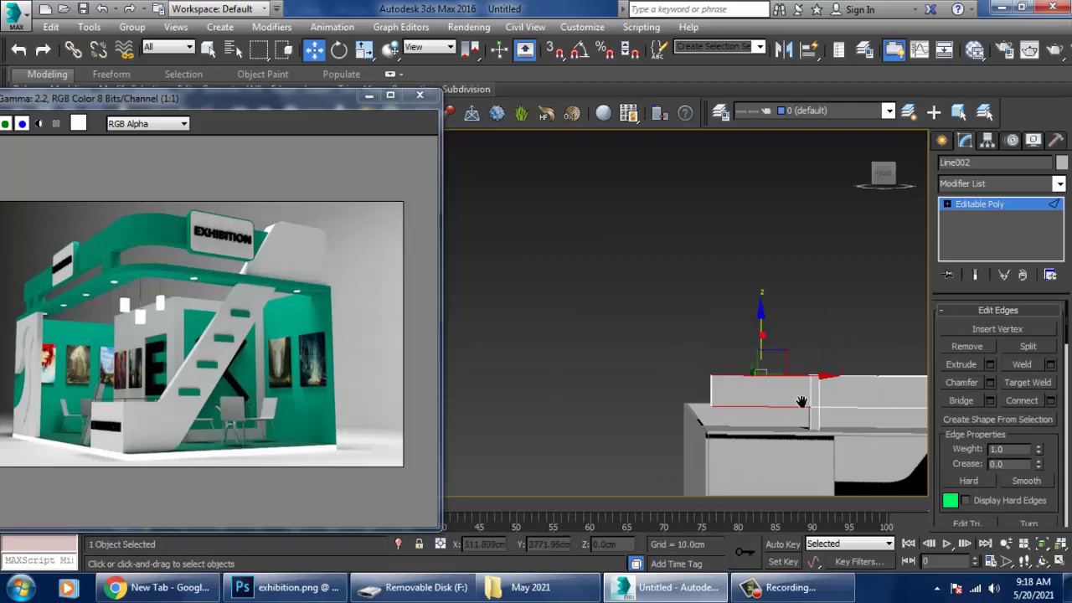
pyautogui.scroll(3, 783, 394)
pyautogui.click(1050, 401)
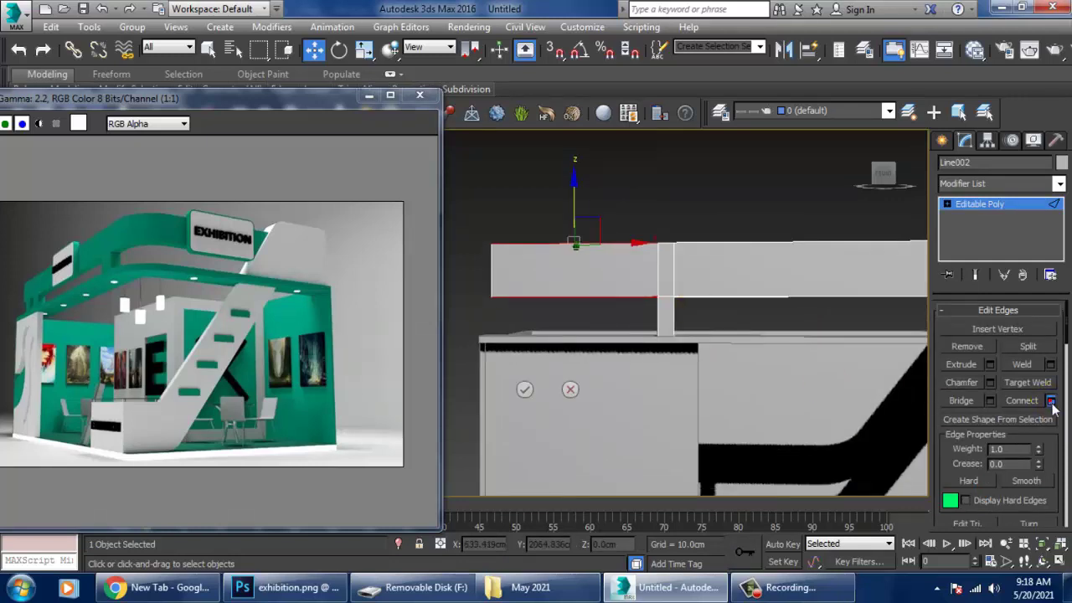
pyautogui.moveTo(528, 344)
pyautogui.mouseDown()
pyautogui.moveTo(536, 350)
pyautogui.moveTo(516, 283)
pyautogui.mouseUp()
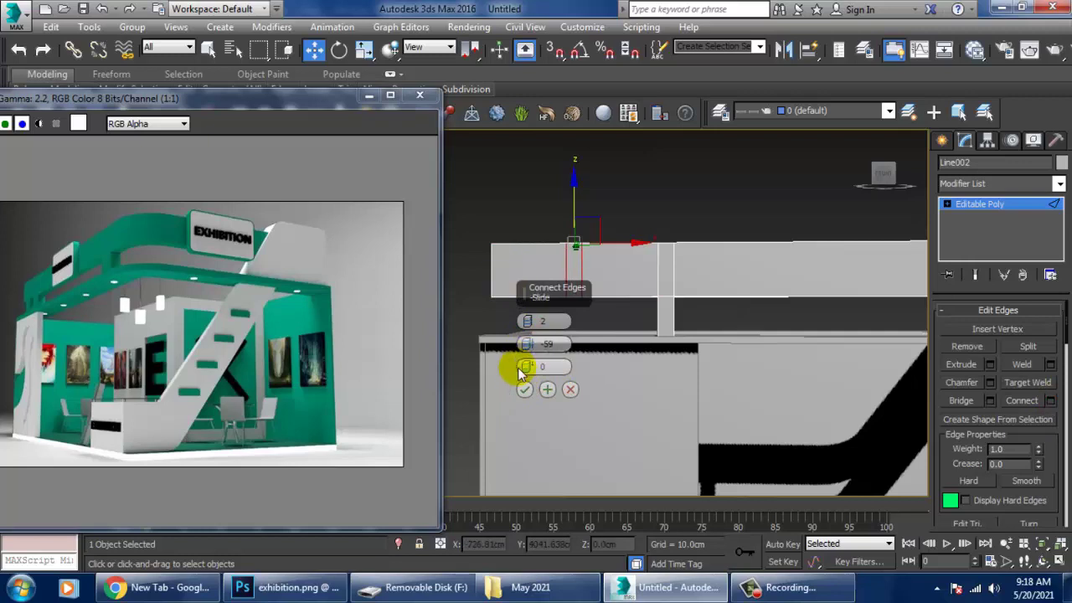
pyautogui.click(525, 388)
# - Extrude the face between those cuts downward as a third post and zoom out
pyautogui.moveTo(689, 311)
pyautogui.keyDown('alt'); pyautogui.mouseDown(button='middle')
pyautogui.moveTo(640, 268)
pyautogui.moveTo(646, 302)
pyautogui.mouseUp(button='middle'); pyautogui.keyUp('alt')
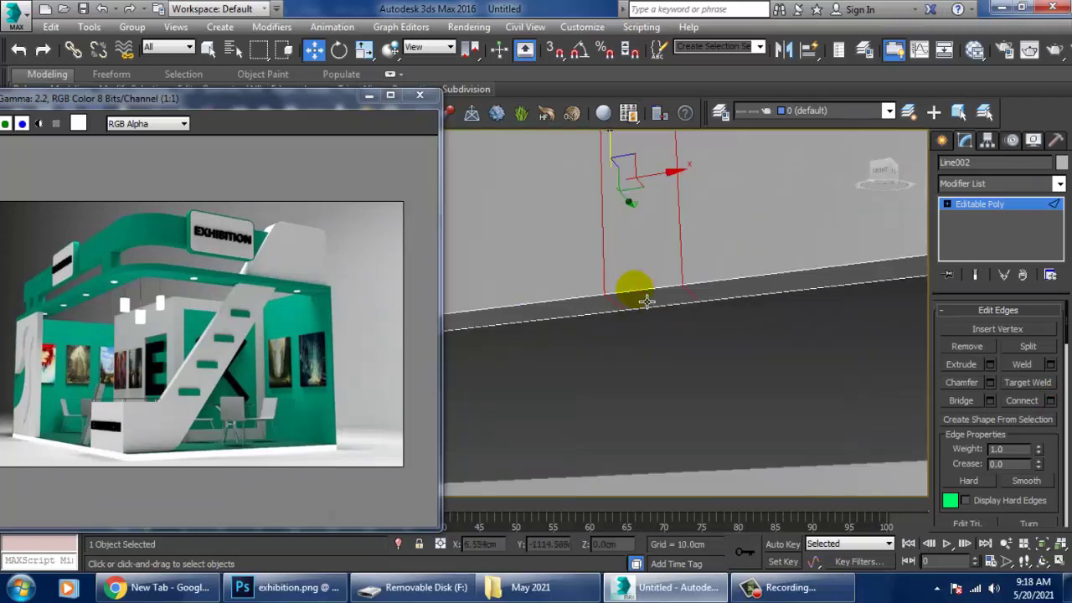
pyautogui.press('4')
pyautogui.click(653, 308)
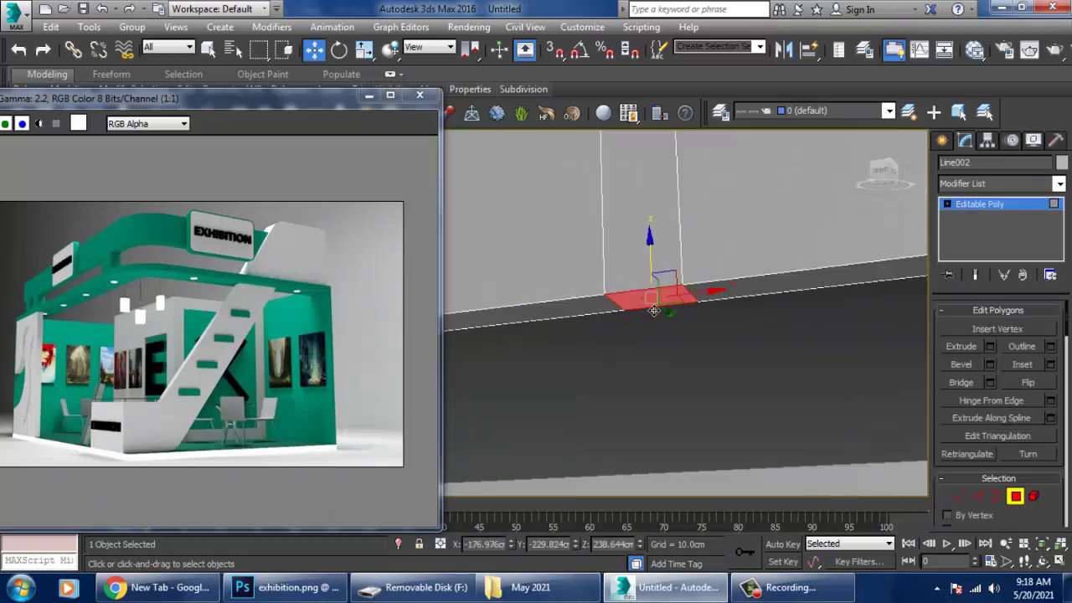
pyautogui.click(990, 347)
pyautogui.click(524, 369)
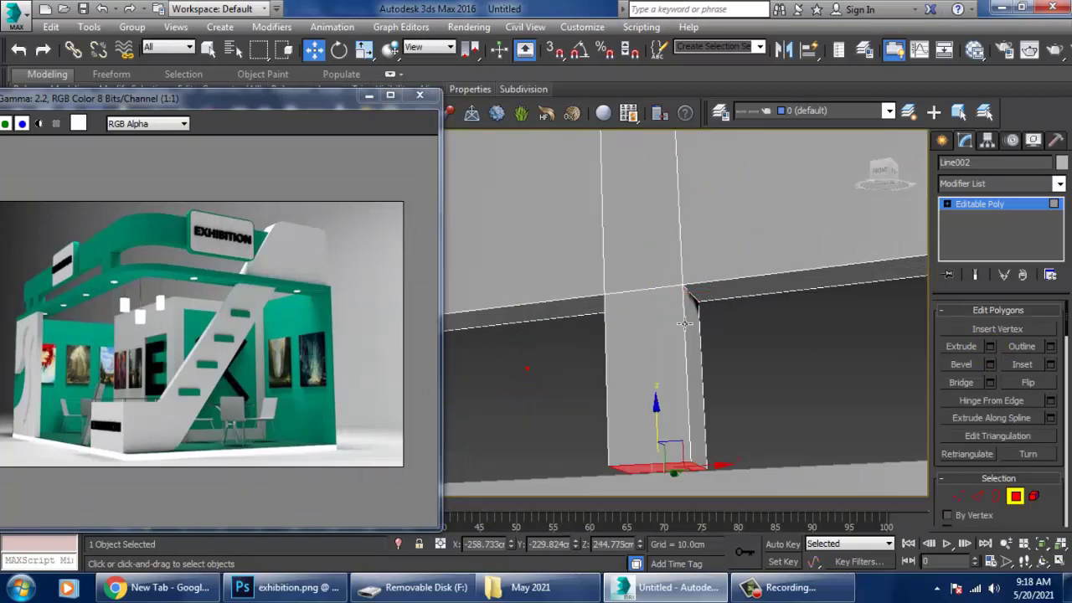
pyautogui.click(658, 406)
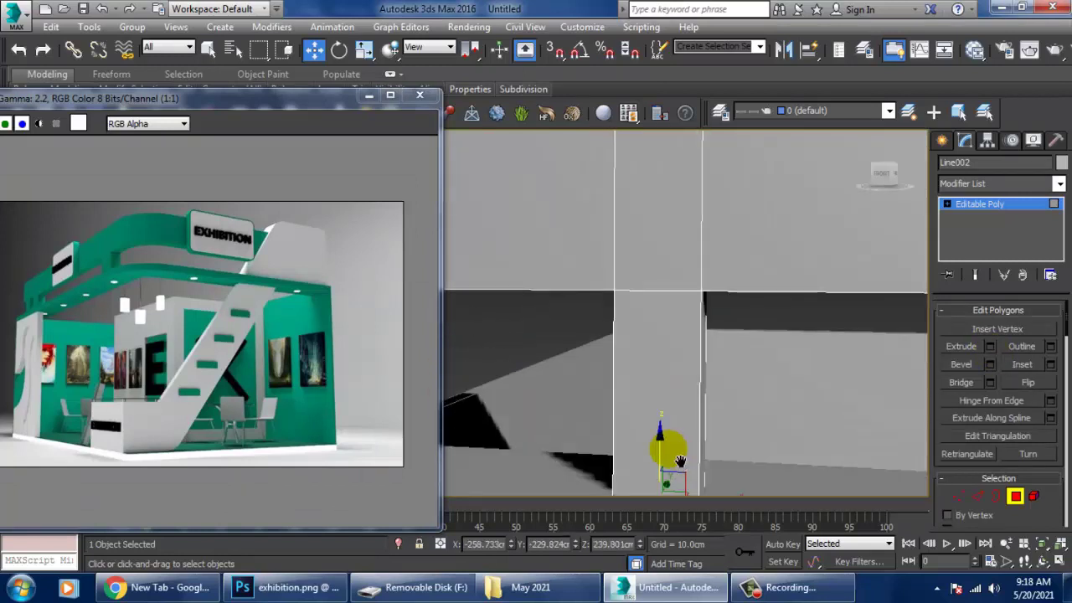
pyautogui.keyDown('alt'); pyautogui.moveTo(681, 448); pyautogui.dragTo(629, 375, button='middle'); pyautogui.keyUp('alt')
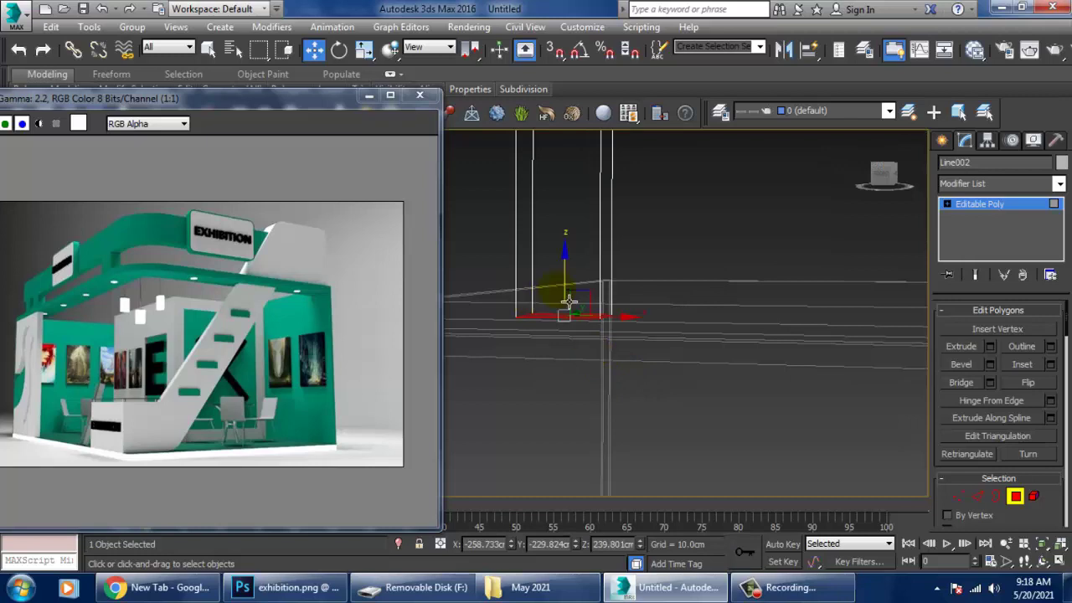
pyautogui.scroll(-3, 679, 245)
# - Orbit and pan around the booth to inspect it from several angles
pyautogui.scroll(-3, 679, 244)
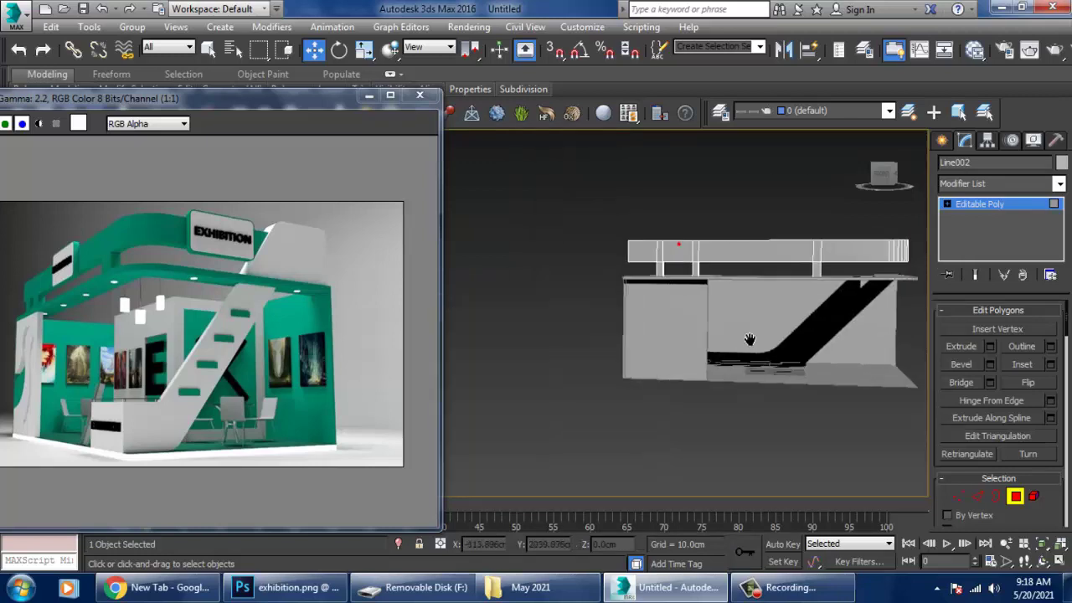
pyautogui.scroll(-2, 683, 373)
pyautogui.moveTo(683, 373)
pyautogui.mouseDown(button='middle')
pyautogui.moveTo(748, 359)
pyautogui.moveTo(682, 344)
pyautogui.moveTo(684, 358)
pyautogui.mouseUp(button='middle')
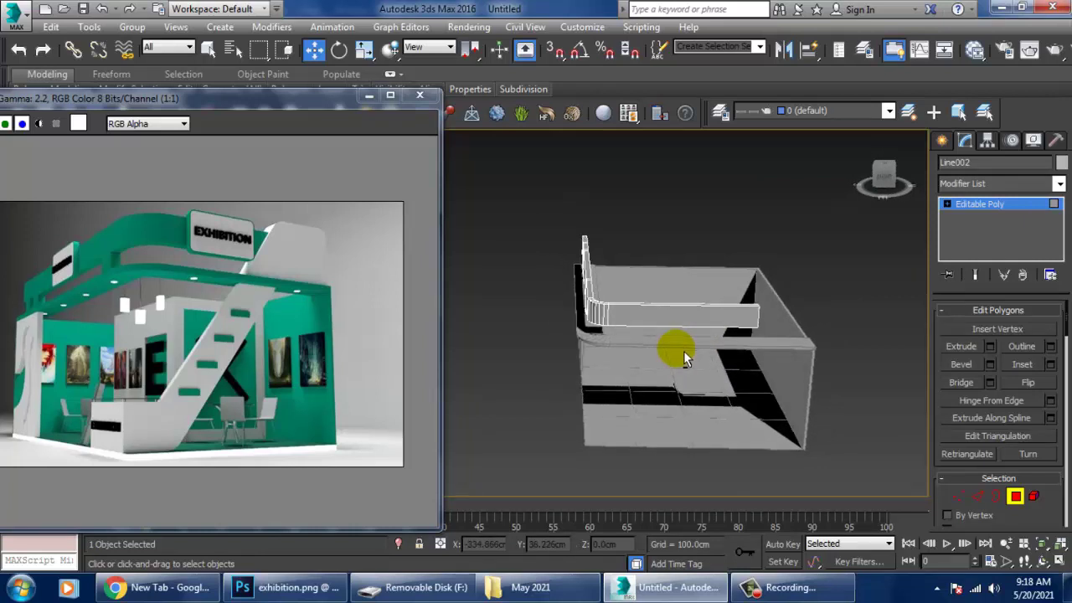
pyautogui.moveTo(606, 327)
pyautogui.keyDown('alt'); pyautogui.mouseDown(button='middle')
pyautogui.moveTo(697, 335)
pyautogui.moveTo(641, 307)
pyautogui.mouseUp(button='middle'); pyautogui.keyUp('alt')
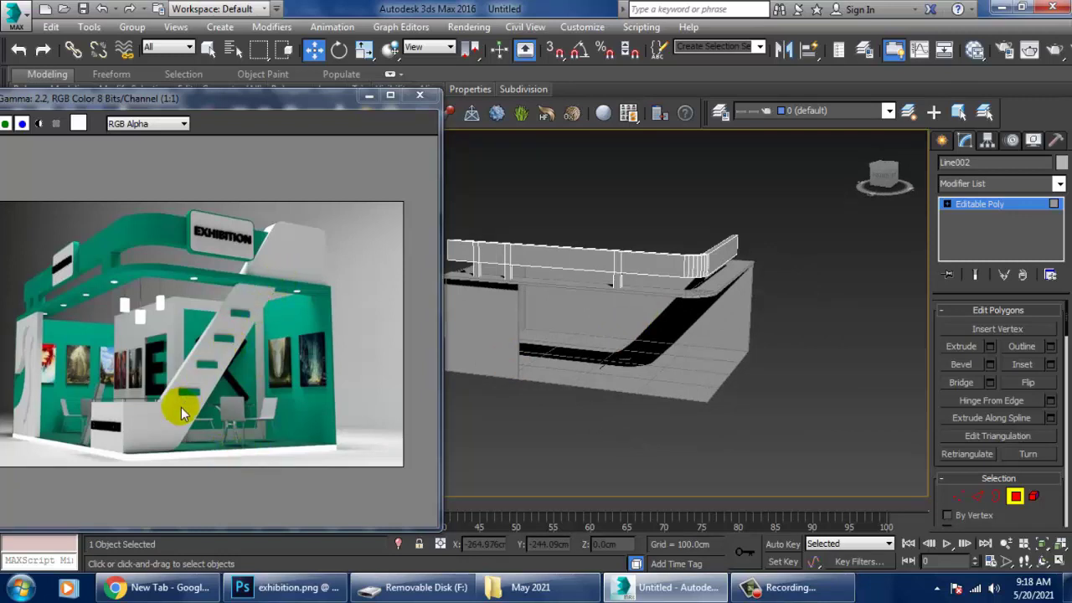
pyautogui.moveTo(684, 376)
pyautogui.keyDown('alt'); pyautogui.mouseDown(button='middle')
pyautogui.moveTo(706, 386)
pyautogui.moveTo(673, 400)
pyautogui.moveTo(620, 366)
pyautogui.moveTo(656, 361)
pyautogui.mouseUp(button='middle'); pyautogui.keyUp('alt')
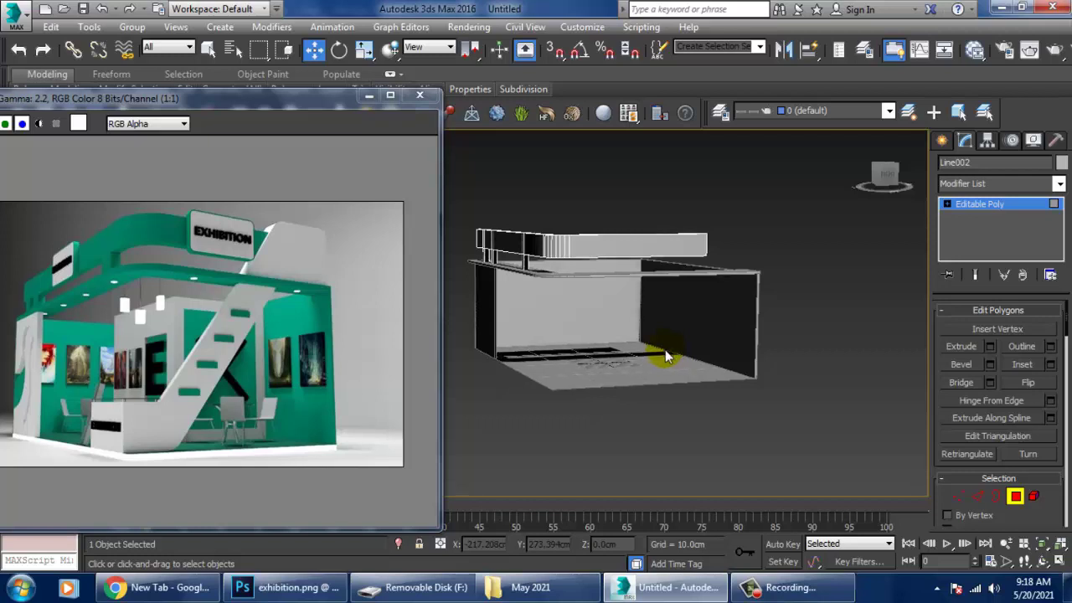
pyautogui.moveTo(680, 360)
pyautogui.mouseDown(button='middle')
pyautogui.moveTo(748, 307)
pyautogui.moveTo(639, 343)
pyautogui.mouseUp(button='middle')
pyautogui.hotkey('alt', 'w')
pyautogui.hotkey('alt', 'w')
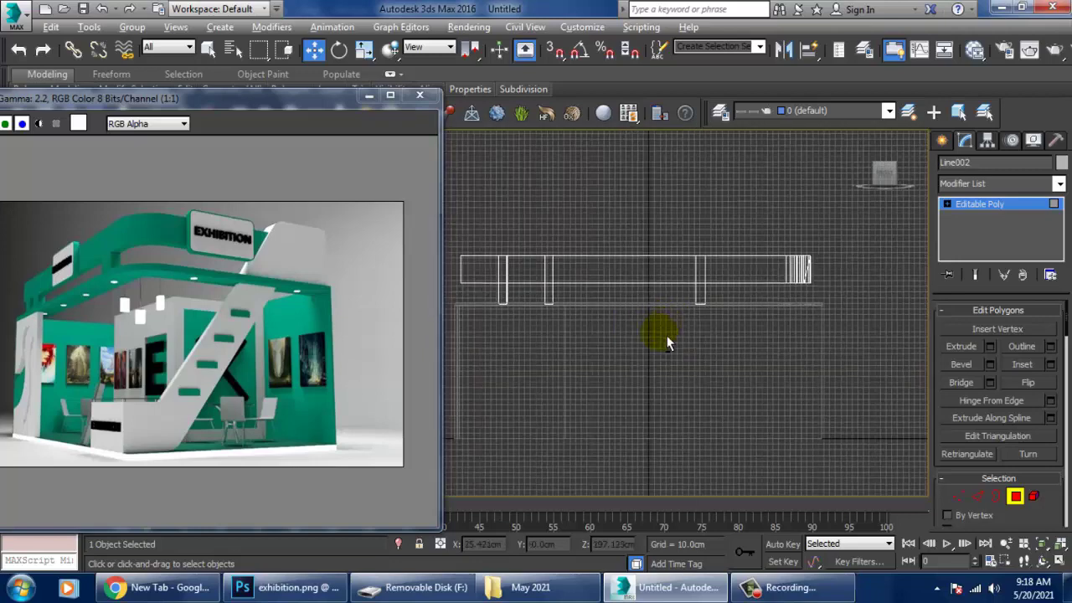
pyautogui.hotkey('alt', 'w')
pyautogui.hotkey('alt', 'w')
pyautogui.moveTo(492, 399)
pyautogui.mouseDown(button='middle')
pyautogui.moveTo(584, 395)
pyautogui.moveTo(696, 339)
pyautogui.moveTo(689, 284)
pyautogui.moveTo(710, 238)
pyautogui.mouseUp(button='middle')
pyautogui.hotkey('alt', 'w')
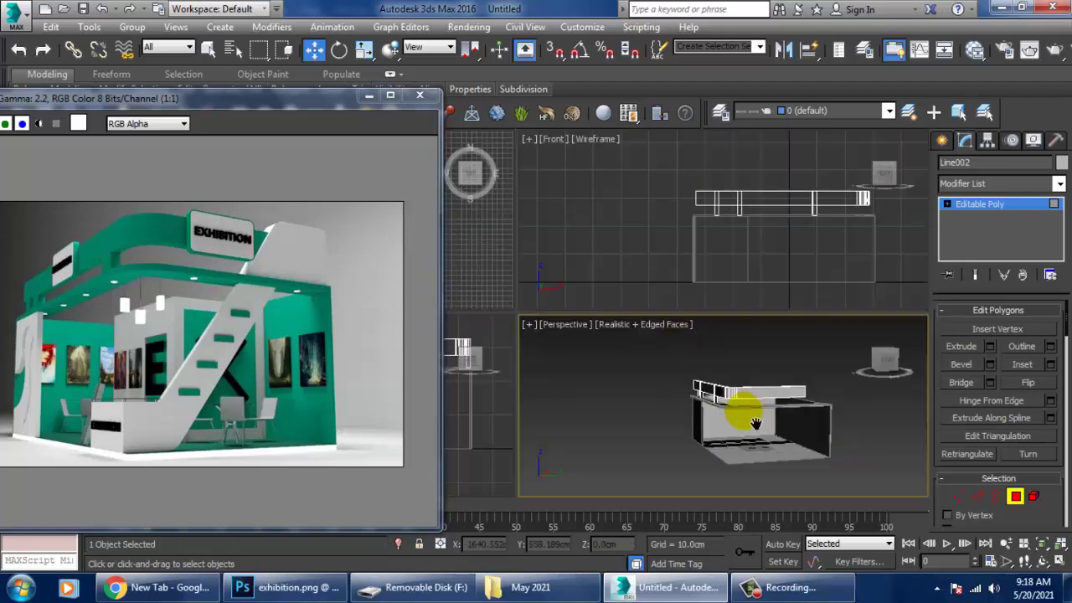
# - Select four vertices at the top beam's end and maximize the side view
pyautogui.press('1')
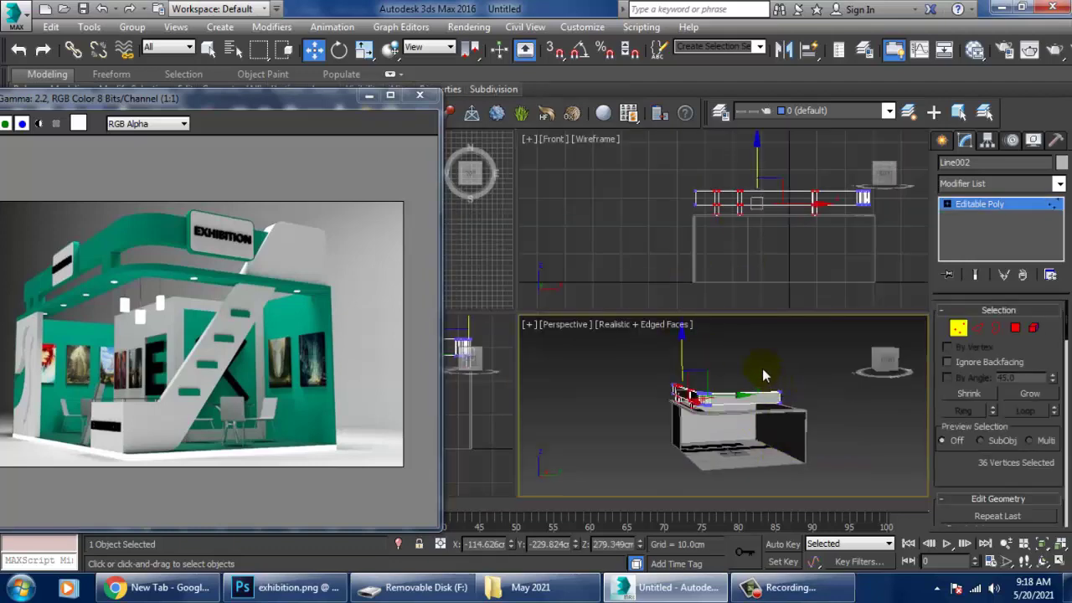
pyautogui.moveTo(763, 369); pyautogui.dragTo(830, 458)
pyautogui.middleClick(491, 411)
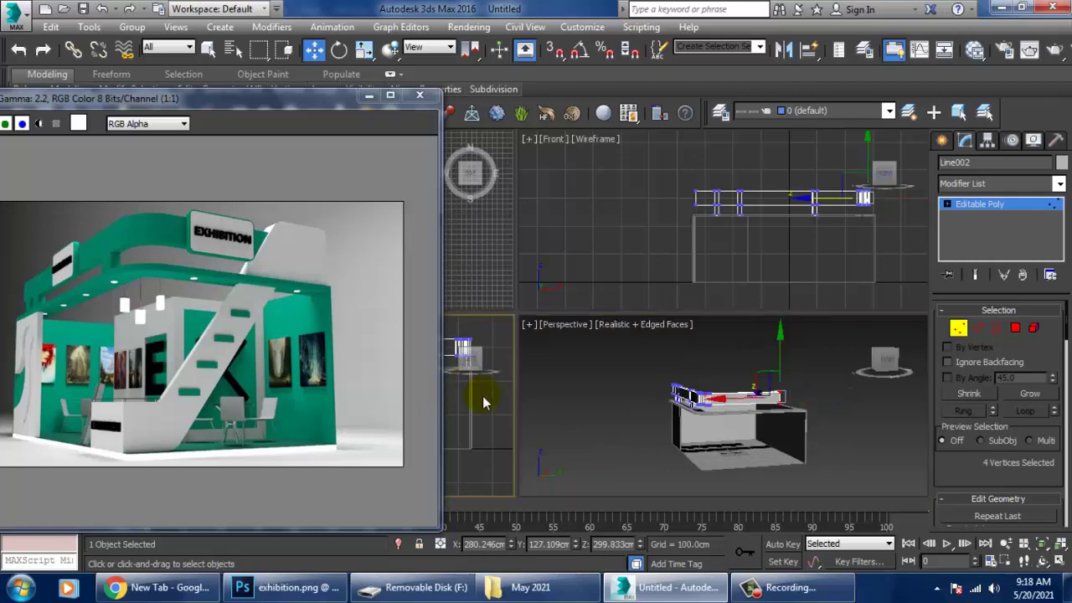
pyautogui.hotkey('alt', 'w')
# - Switch the maximized viewport to the Right view and centre the beam
pyautogui.moveTo(279, 106); pyautogui.dragTo(309, 270)
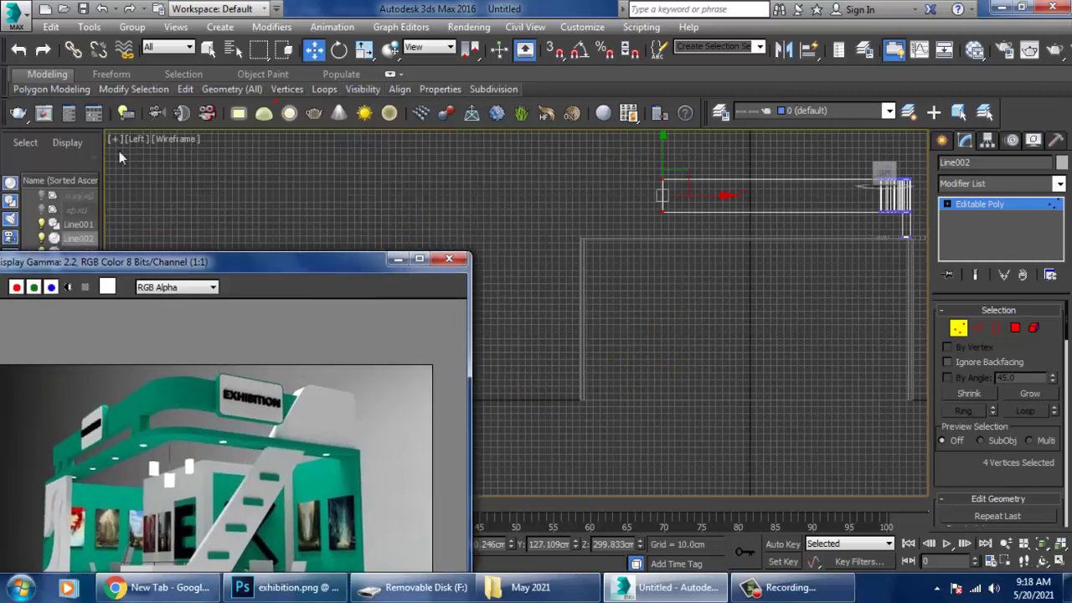
pyautogui.click(137, 140)
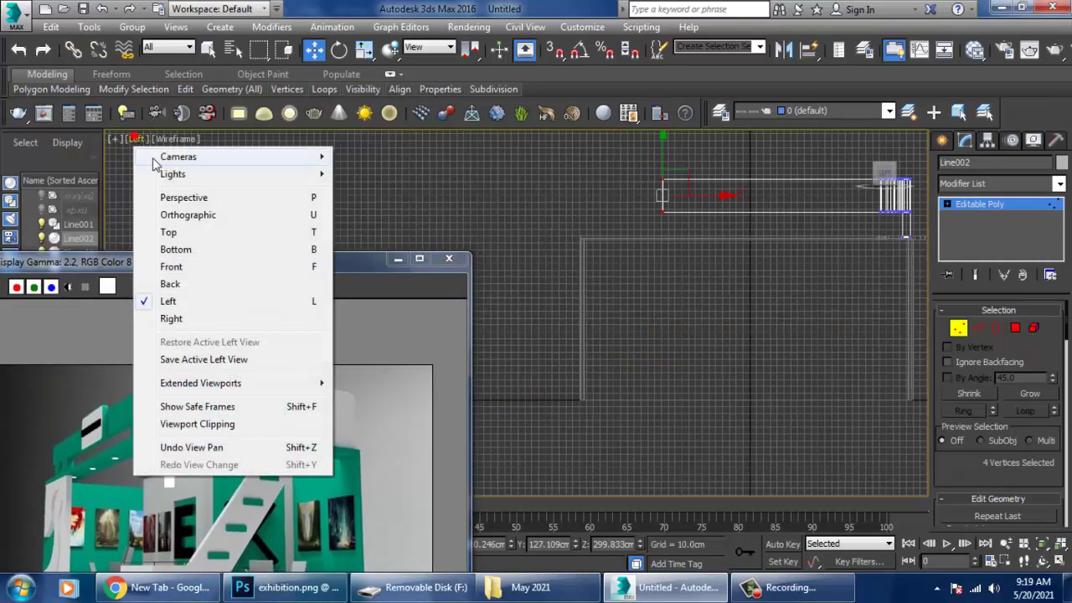
pyautogui.click(193, 321)
pyautogui.moveTo(535, 283); pyautogui.dragTo(795, 282, button='middle')
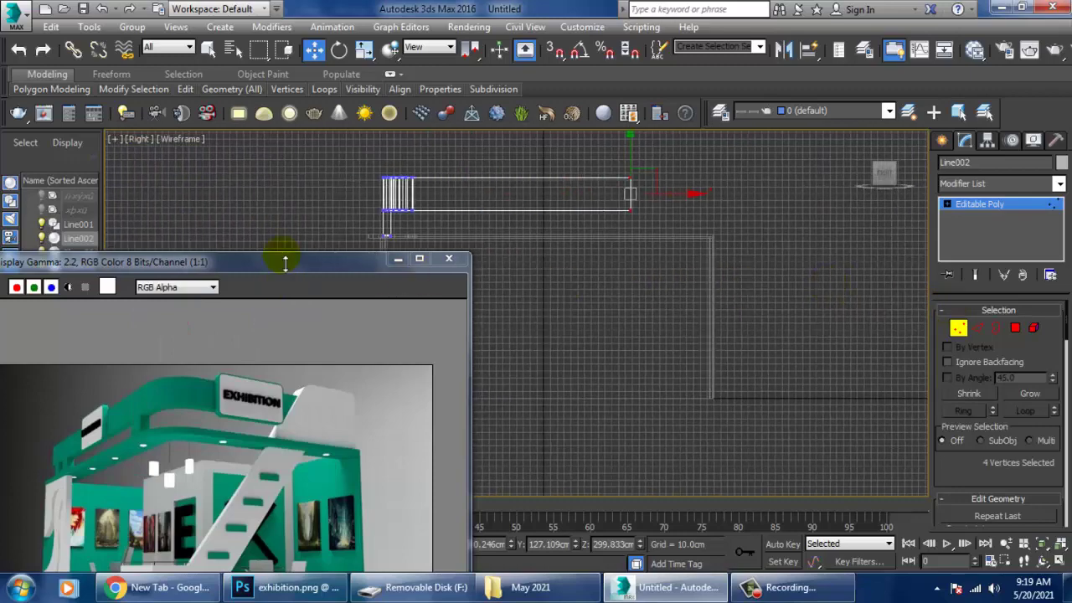
pyautogui.moveTo(285, 263); pyautogui.dragTo(203, 170)
pyautogui.moveTo(633, 357); pyautogui.dragTo(750, 369, button='middle')
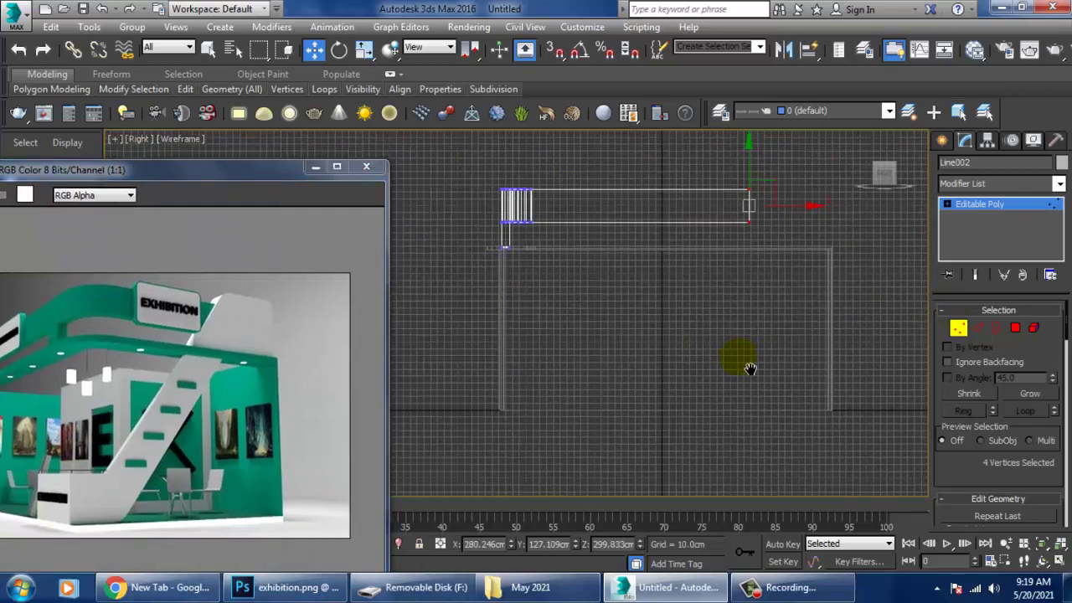
# - Choose Standard Primitives under Create > Geometry and start the Box tool
pyautogui.click(942, 141)
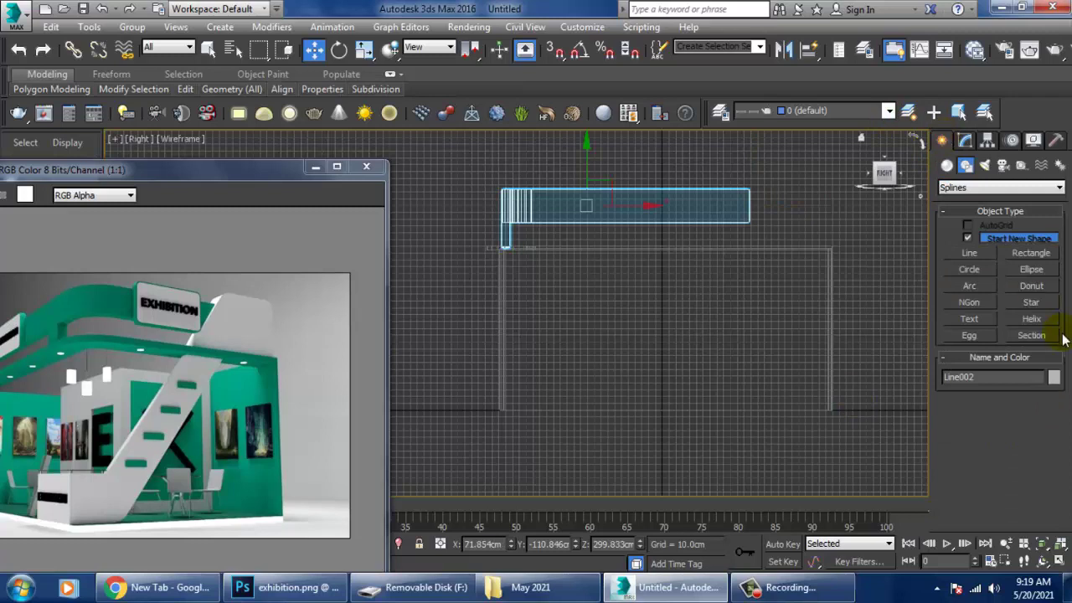
pyautogui.click(947, 166)
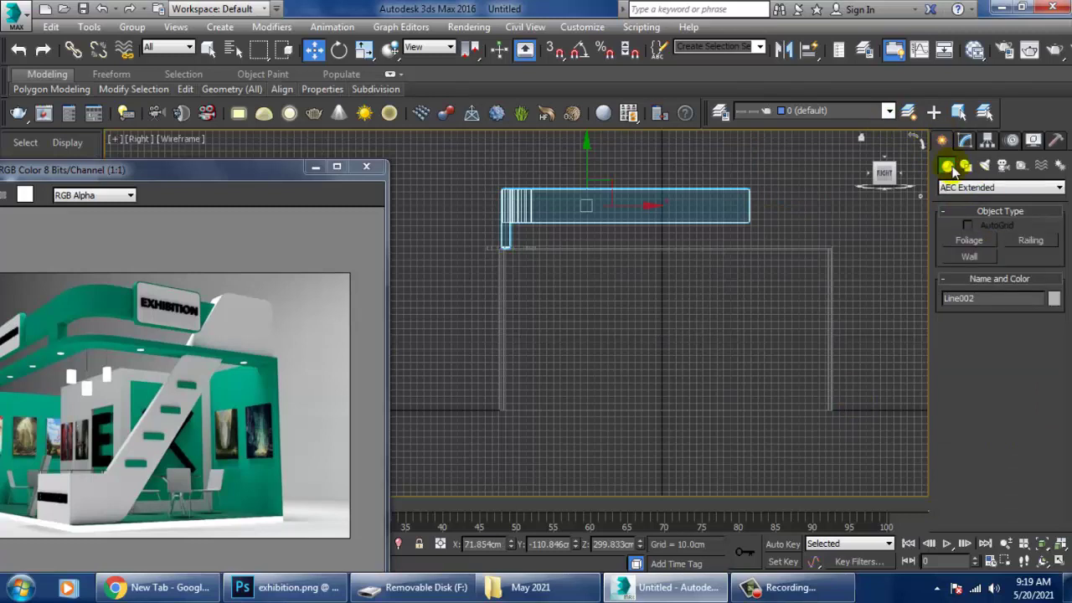
pyautogui.click(972, 188)
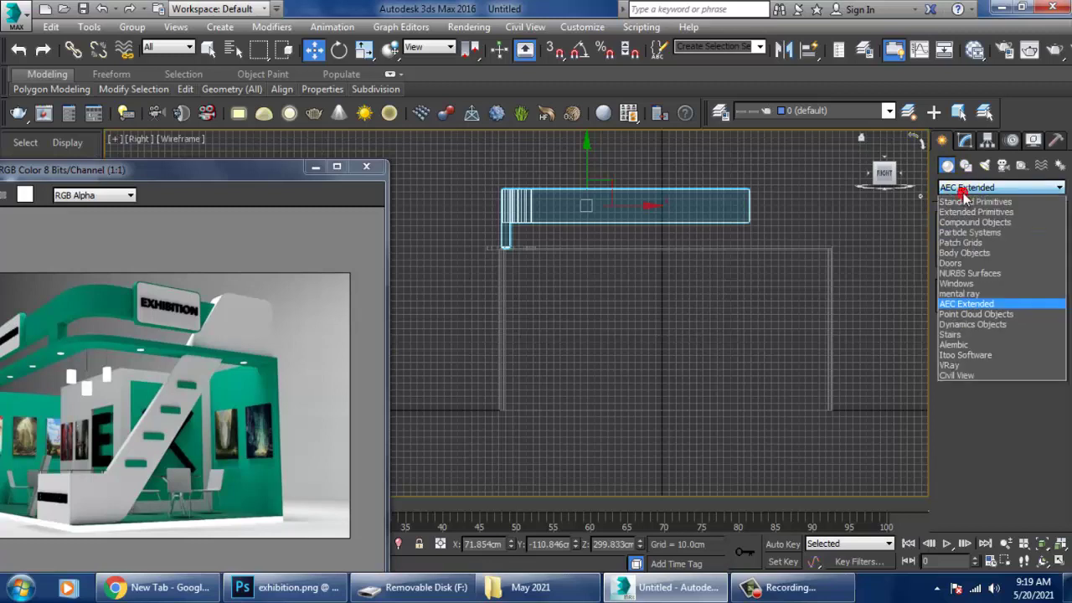
pyautogui.click(974, 199)
pyautogui.click(970, 242)
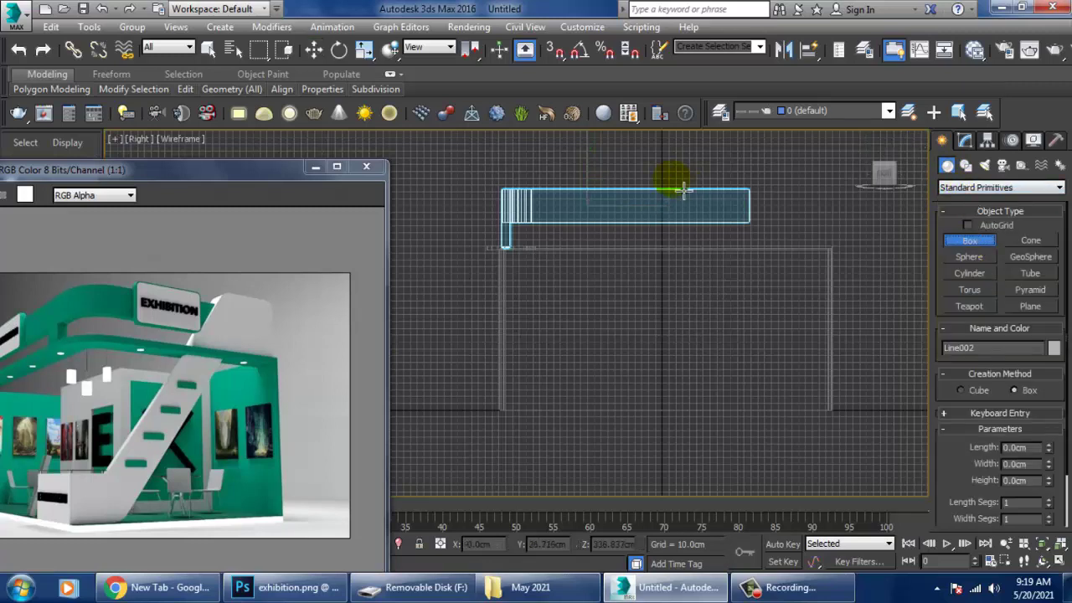
# - Draw a long narrow box in the Right view and tilt it diagonally like a staircase
pyautogui.moveTo(660, 175); pyautogui.dragTo(708, 420)
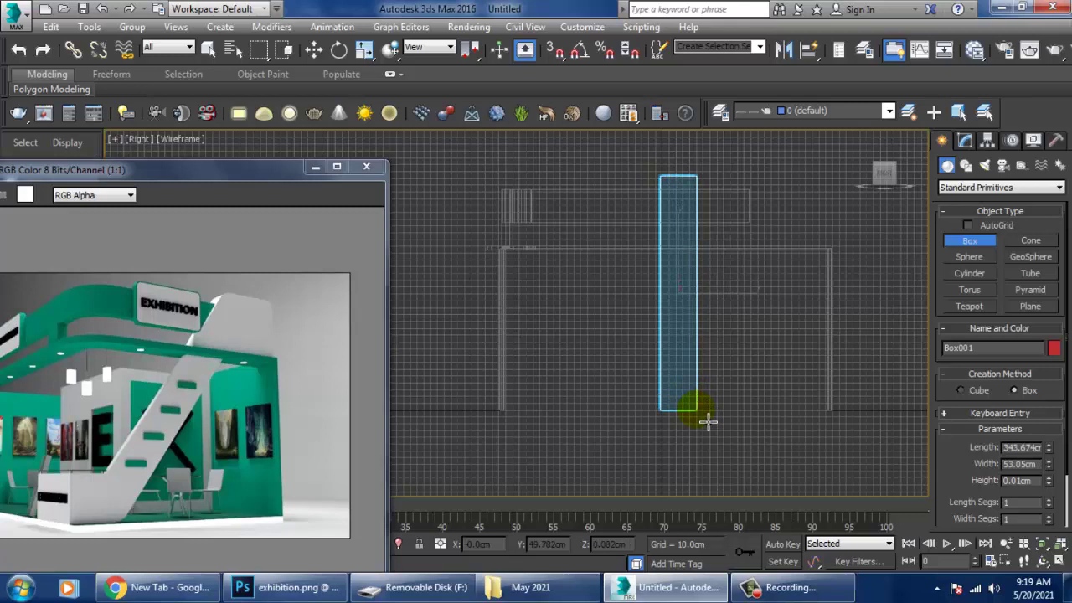
pyautogui.press('w')
pyautogui.press('e')
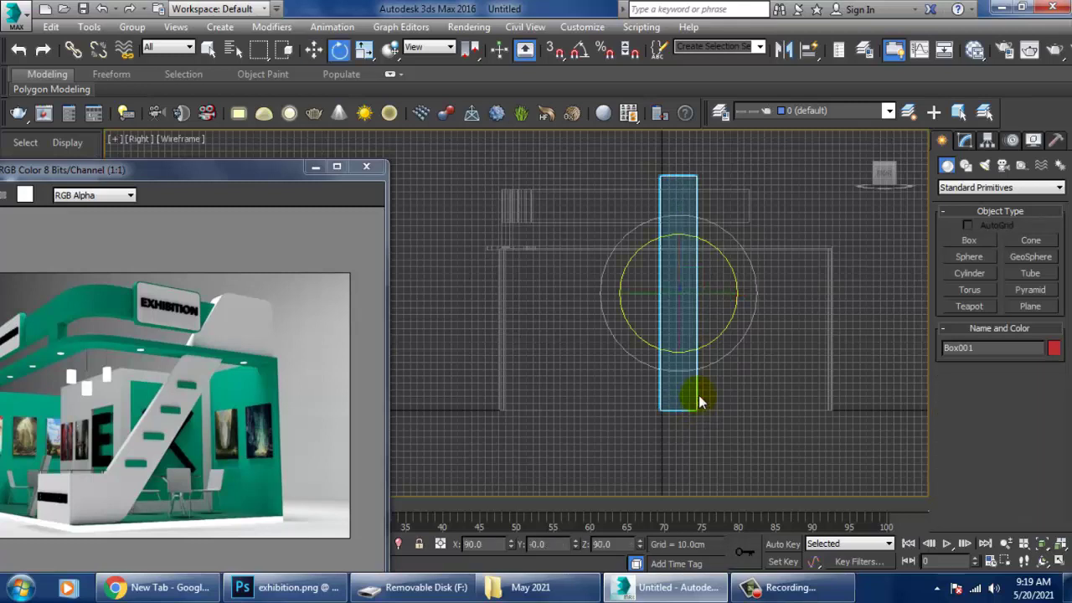
pyautogui.moveTo(745, 252); pyautogui.dragTo(784, 289)
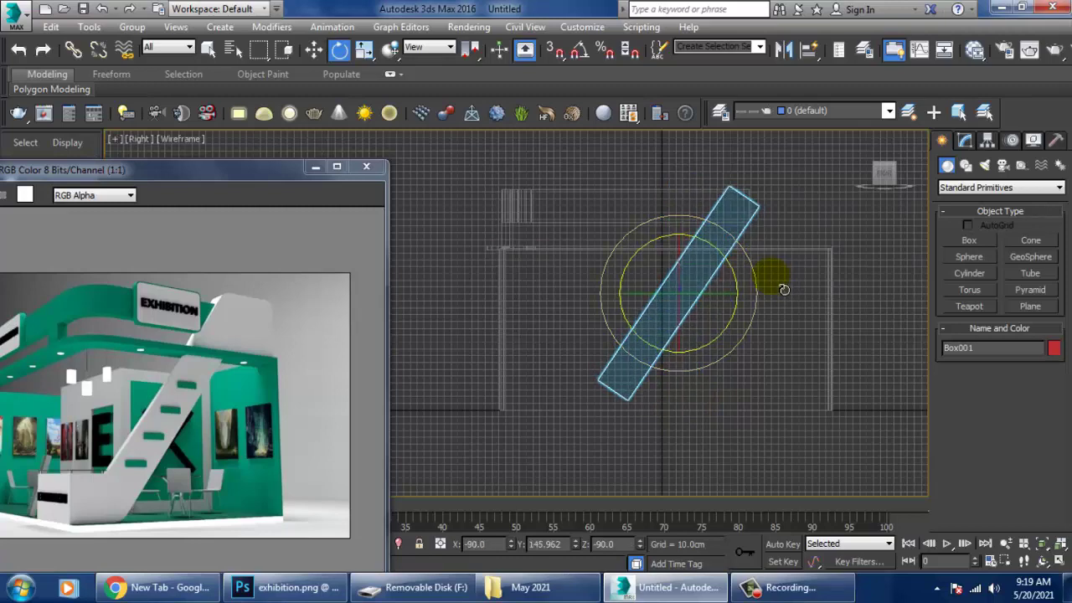
pyautogui.press('w')
pyautogui.moveTo(718, 322); pyautogui.dragTo(705, 297, button='middle')
pyautogui.scroll(2, 705, 303)
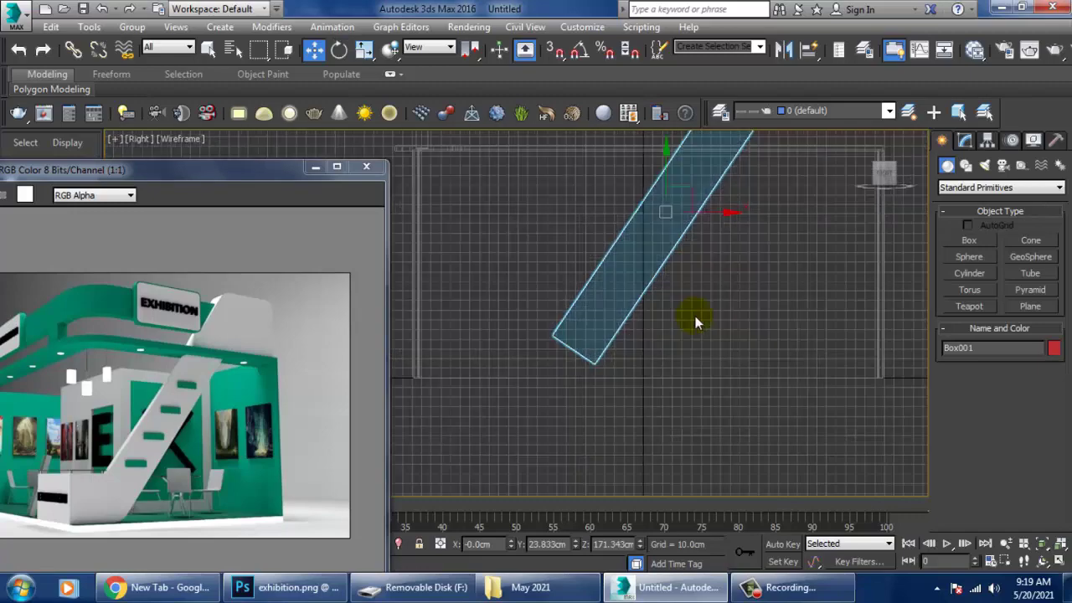
pyautogui.scroll(1, 674, 306)
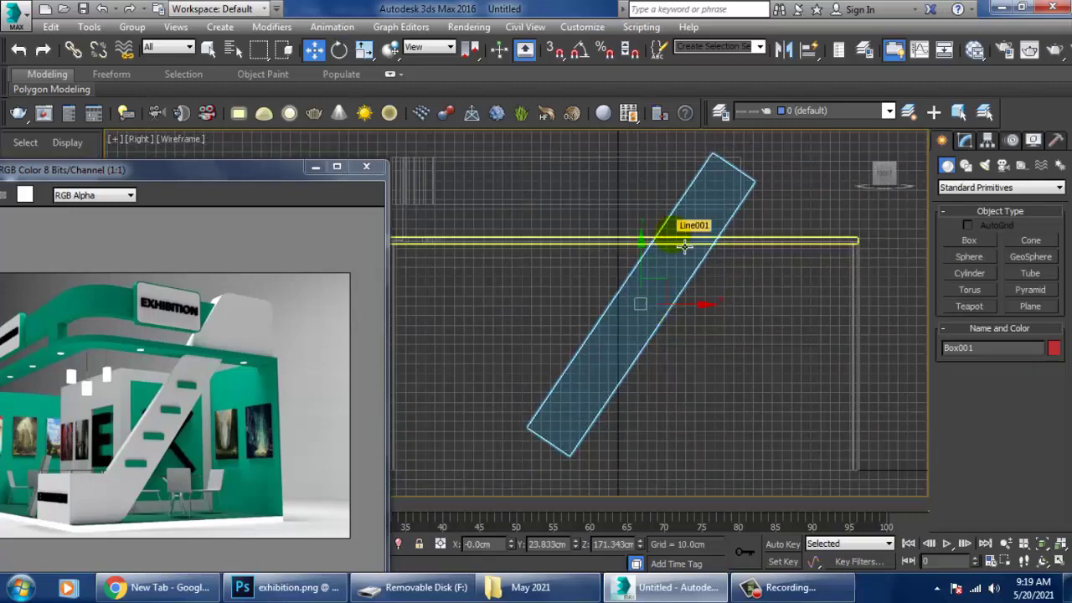
# - Set the box height to 18.544cm and move it right against the rail's corner
pyautogui.hotkey('alt', 'w')
pyautogui.hotkey('alt', 'w')
pyautogui.keyDown('alt'); pyautogui.moveTo(711, 352); pyautogui.dragTo(573, 344, button='middle'); pyautogui.keyUp('alt')
pyautogui.click(966, 141)
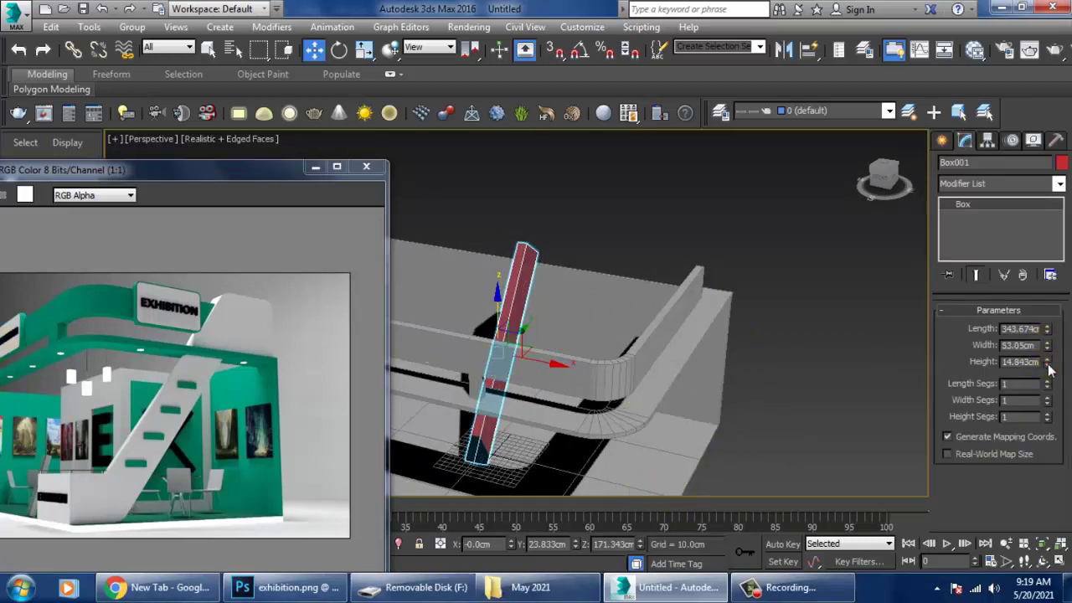
pyautogui.moveTo(1050, 369); pyautogui.dragTo(23, 406)
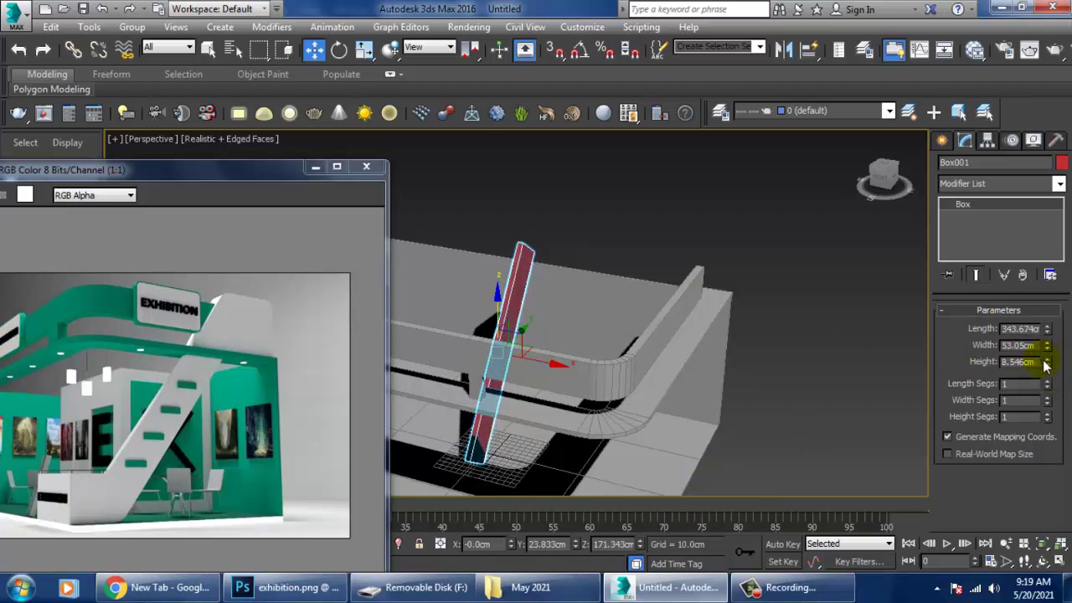
pyautogui.moveTo(1046, 366); pyautogui.dragTo(1046, 335)
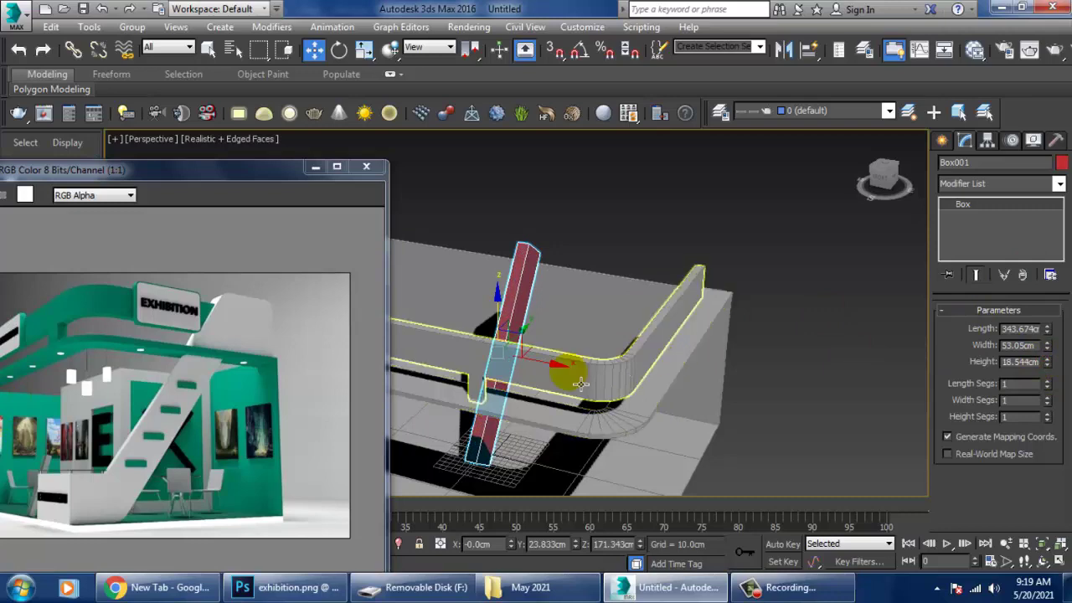
pyautogui.moveTo(581, 383)
pyautogui.mouseDown()
pyautogui.moveTo(721, 396)
pyautogui.moveTo(718, 381)
pyautogui.mouseUp()
pyautogui.moveTo(777, 342)
pyautogui.keyDown('alt'); pyautogui.mouseDown(button='middle')
pyautogui.moveTo(694, 311)
pyautogui.moveTo(726, 303)
pyautogui.mouseUp(button='middle'); pyautogui.keyUp('alt')
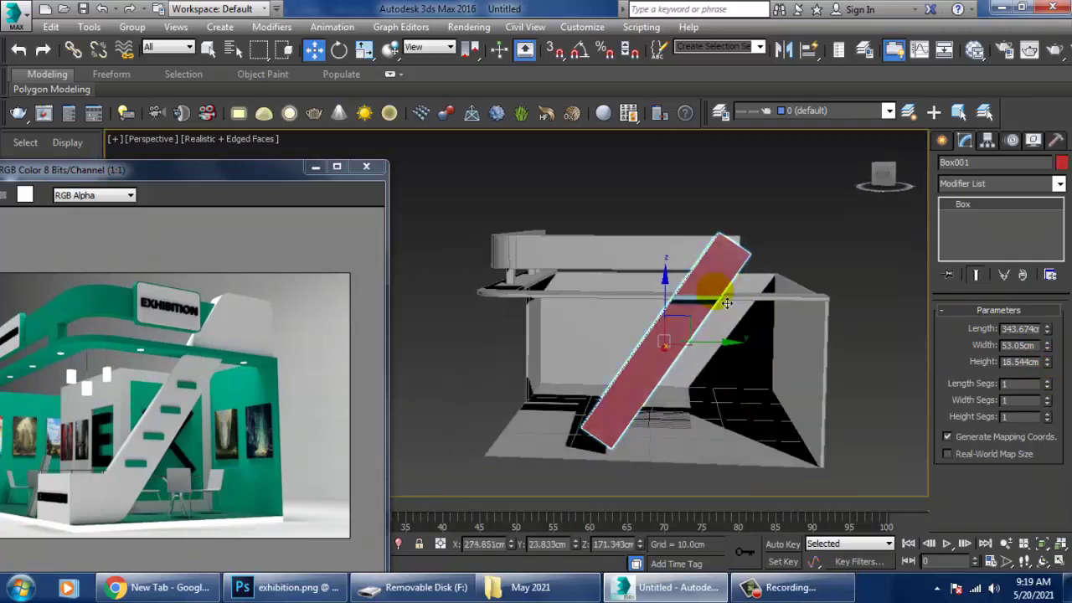
pyautogui.scroll(2, 708, 289)
pyautogui.scroll(2, 679, 280)
# - Switch between viewport layouts and select the diagonal stair box
pyautogui.hotkey('alt', 'w')
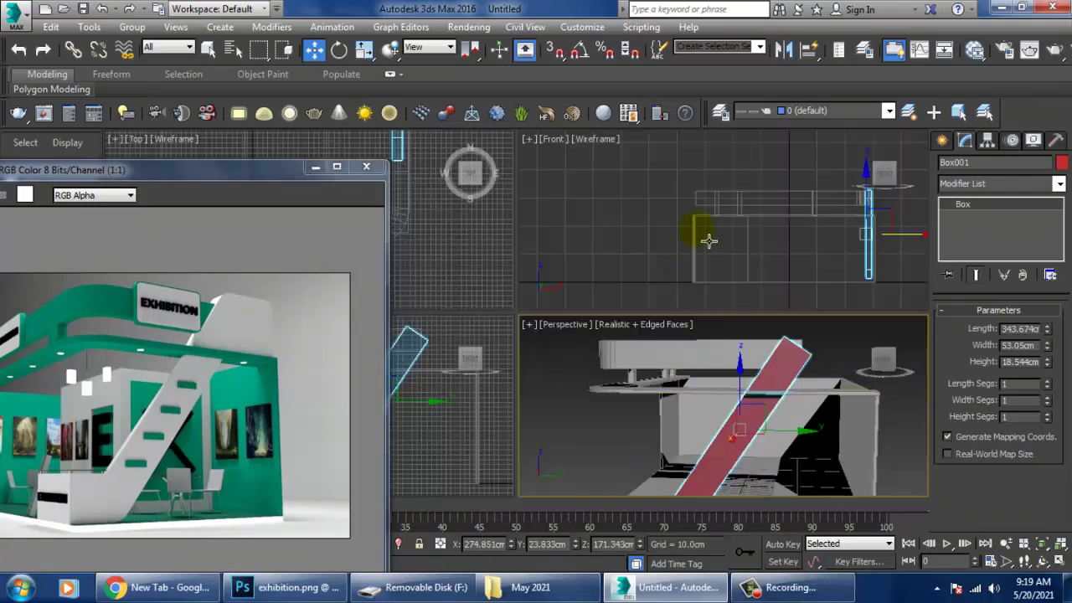
pyautogui.rightClick(709, 241)
pyautogui.hotkey('alt', 'w')
pyautogui.hotkey('alt', 'w')
pyautogui.rightClick(440, 395)
pyautogui.hotkey('alt', 'w')
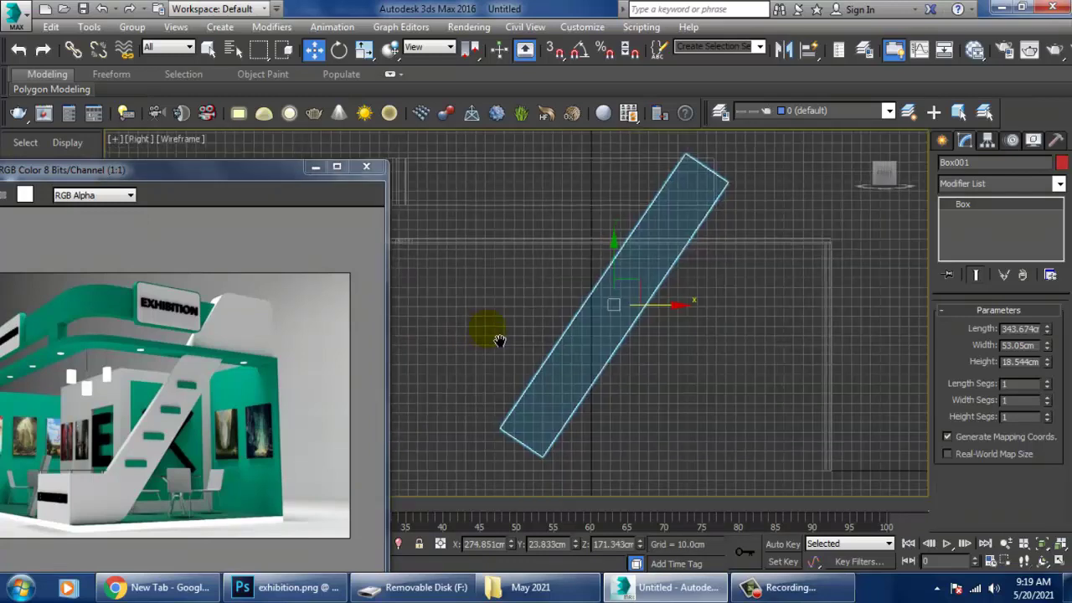
pyautogui.rightClick(672, 227)
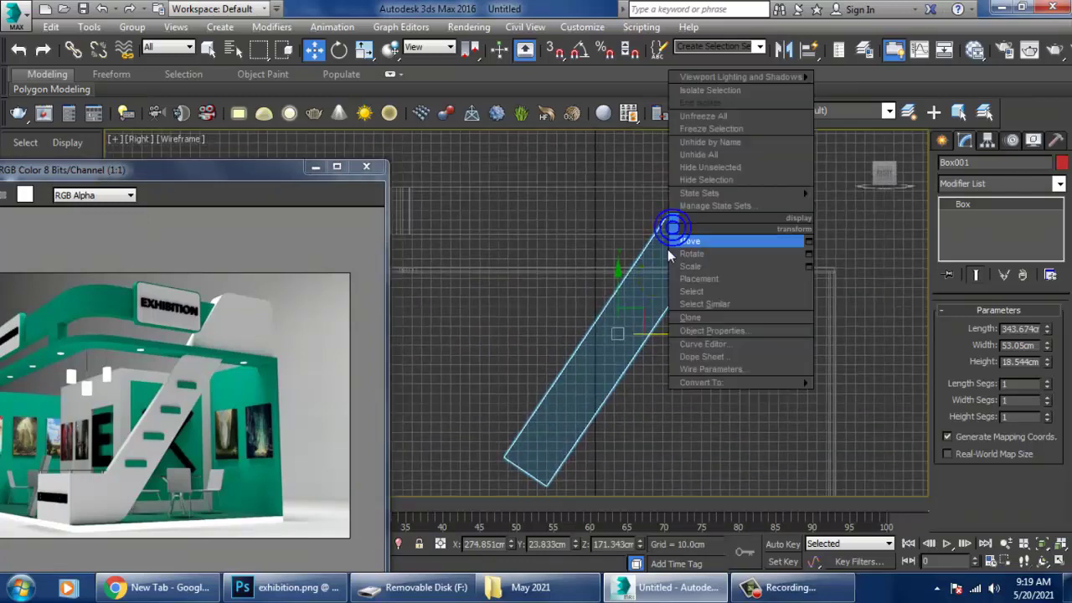
pyautogui.click(634, 270)
pyautogui.click(645, 239)
pyautogui.rightClick(649, 246)
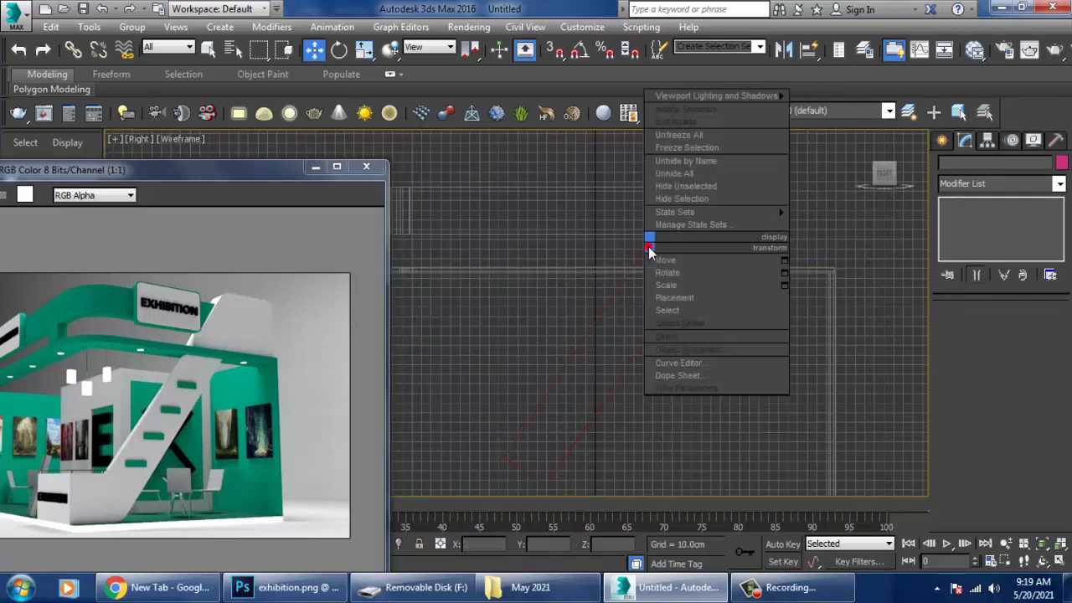
pyautogui.click(646, 252)
pyautogui.click(650, 266)
# - Convert Box001 to an Editable Poly from its right-click menu
pyautogui.rightClick(640, 248)
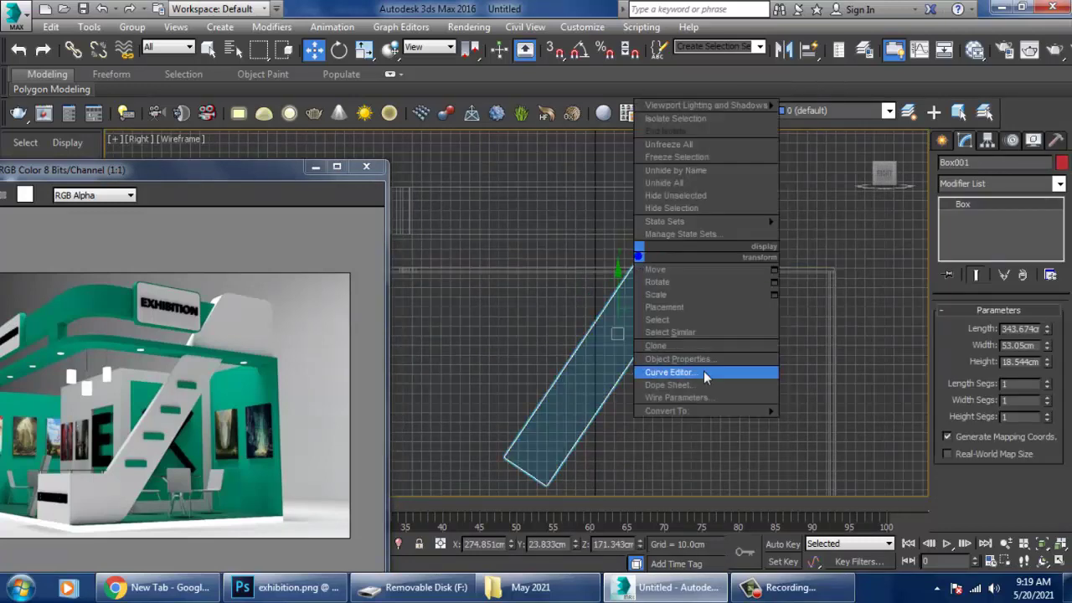
pyautogui.click(910, 420)
pyautogui.scroll(3, 742, 255)
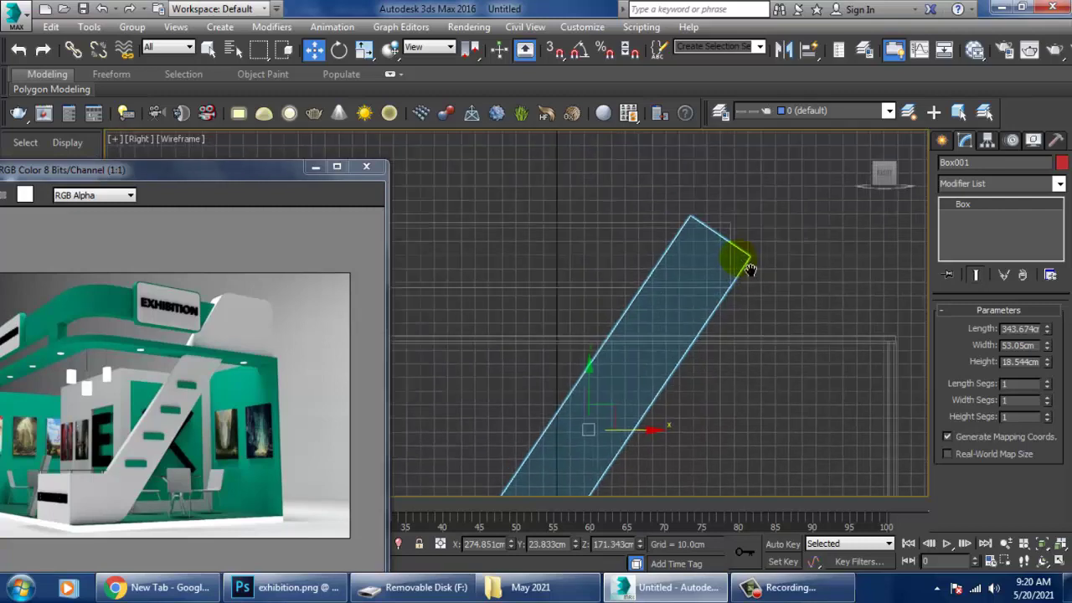
pyautogui.rightClick(669, 293)
pyautogui.moveTo(737, 446)
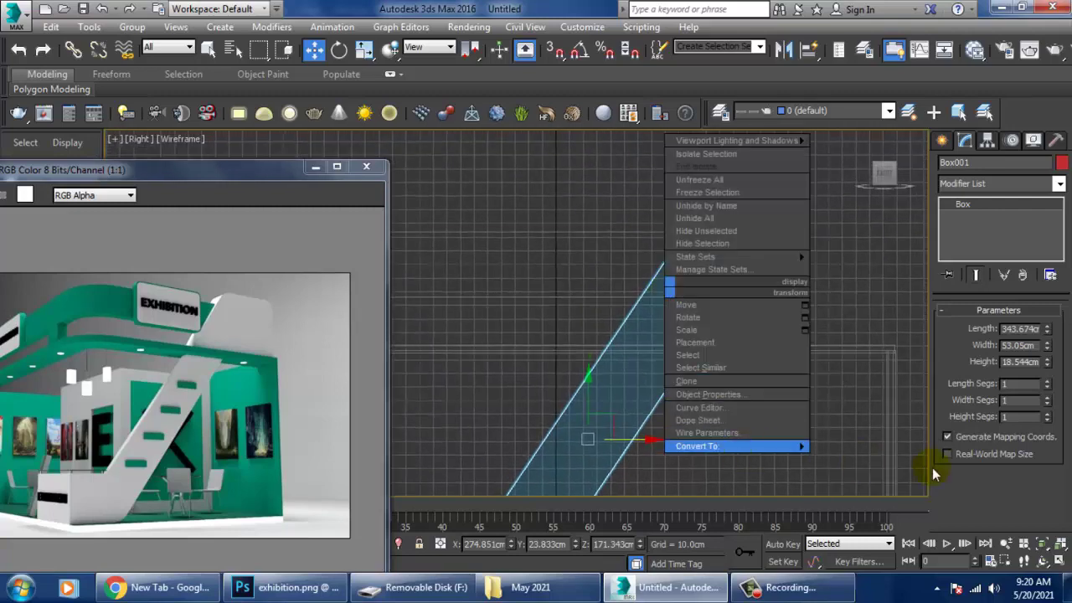
pyautogui.click(888, 459)
# - Move the slab's top corner vertices so its upper end sits level
pyautogui.press('1')
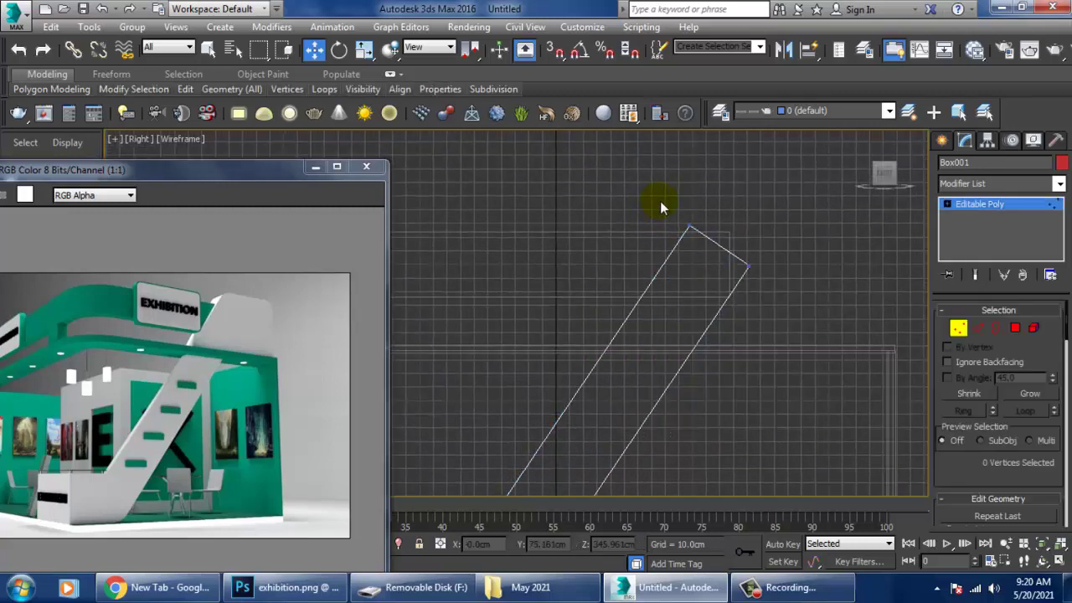
pyautogui.moveTo(660, 201)
pyautogui.mouseDown()
pyautogui.moveTo(712, 243)
pyautogui.moveTo(706, 194)
pyautogui.mouseUp()
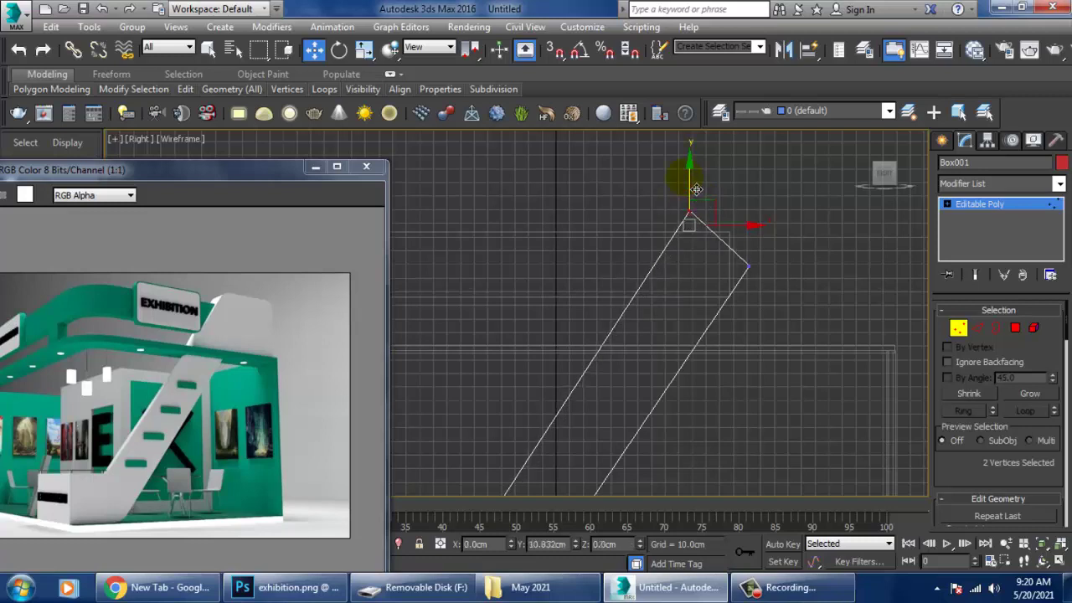
pyautogui.moveTo(734, 297); pyautogui.dragTo(732, 291)
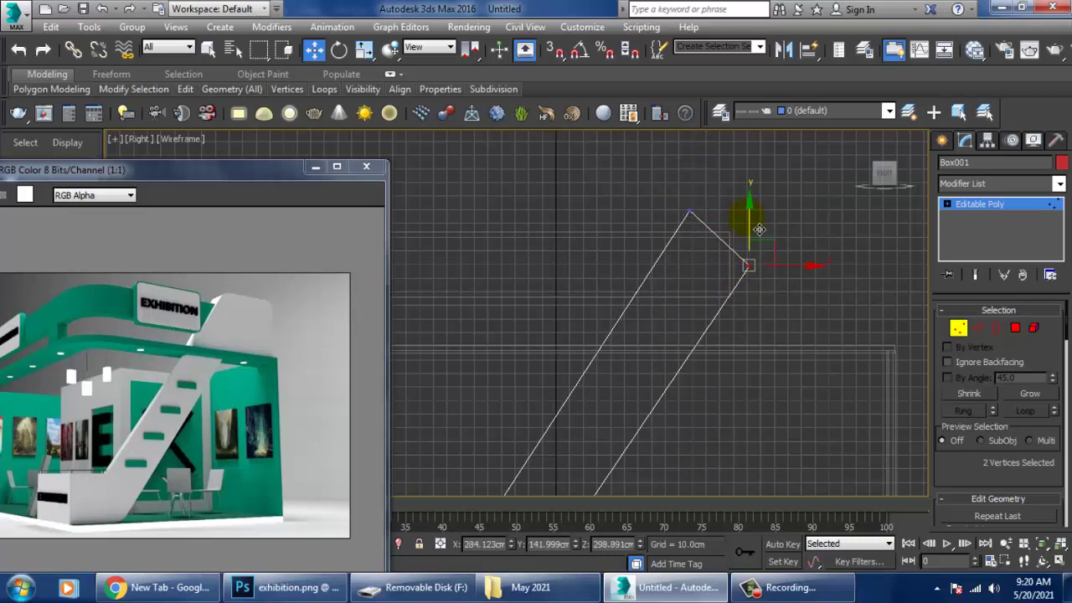
pyautogui.moveTo(759, 229); pyautogui.dragTo(782, 177)
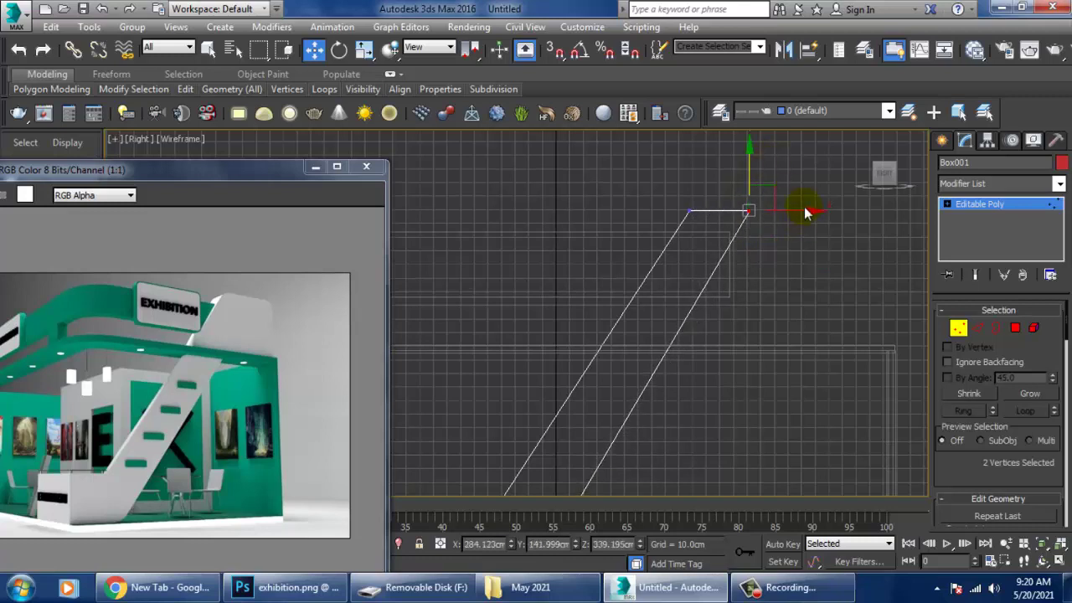
pyautogui.moveTo(813, 224)
pyautogui.mouseDown()
pyautogui.moveTo(836, 222)
pyautogui.moveTo(826, 211)
pyautogui.mouseUp()
pyautogui.moveTo(826, 210)
pyautogui.mouseDown(button='middle')
pyautogui.moveTo(786, 254)
pyautogui.moveTo(766, 234)
pyautogui.moveTo(707, 304)
pyautogui.moveTo(626, 335)
pyautogui.mouseUp(button='middle')
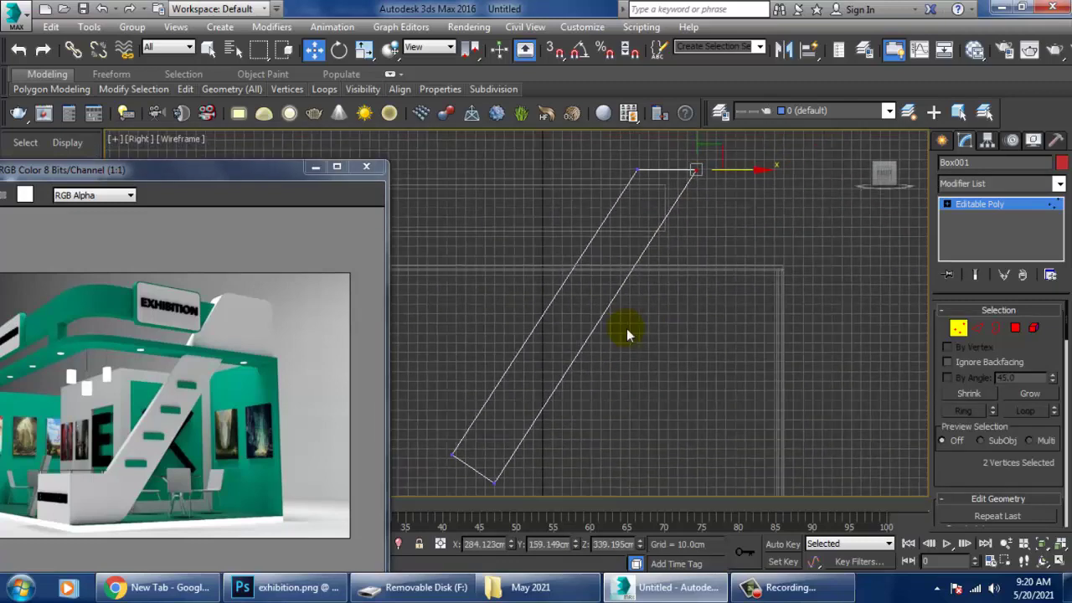
# - Add a Swift Loop edge loop across the upper slab and level its two vertices horizontally
pyautogui.doubleClick(49, 75)
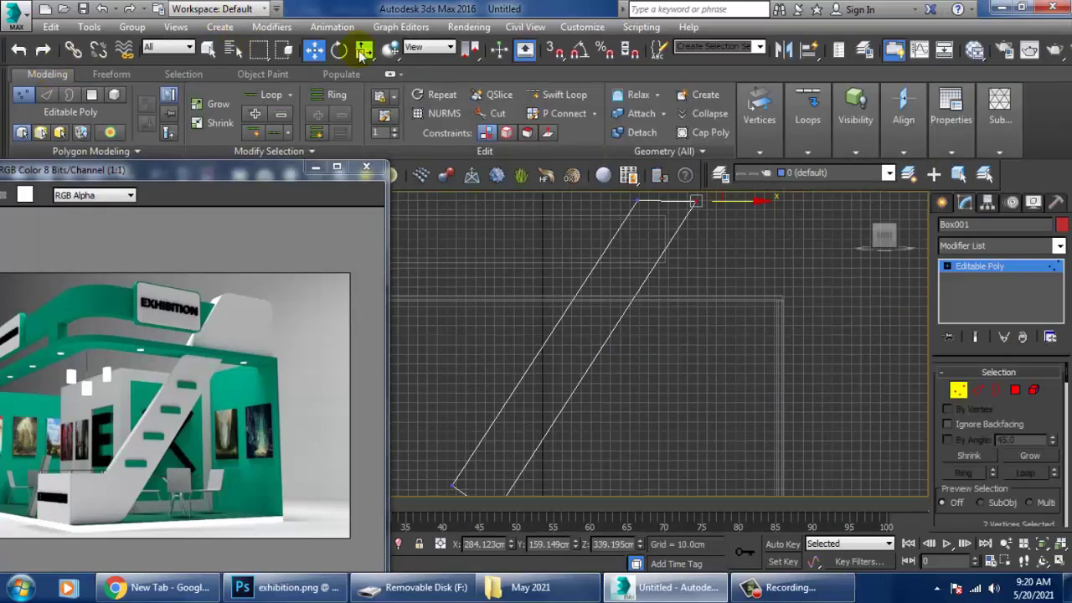
pyautogui.click(560, 96)
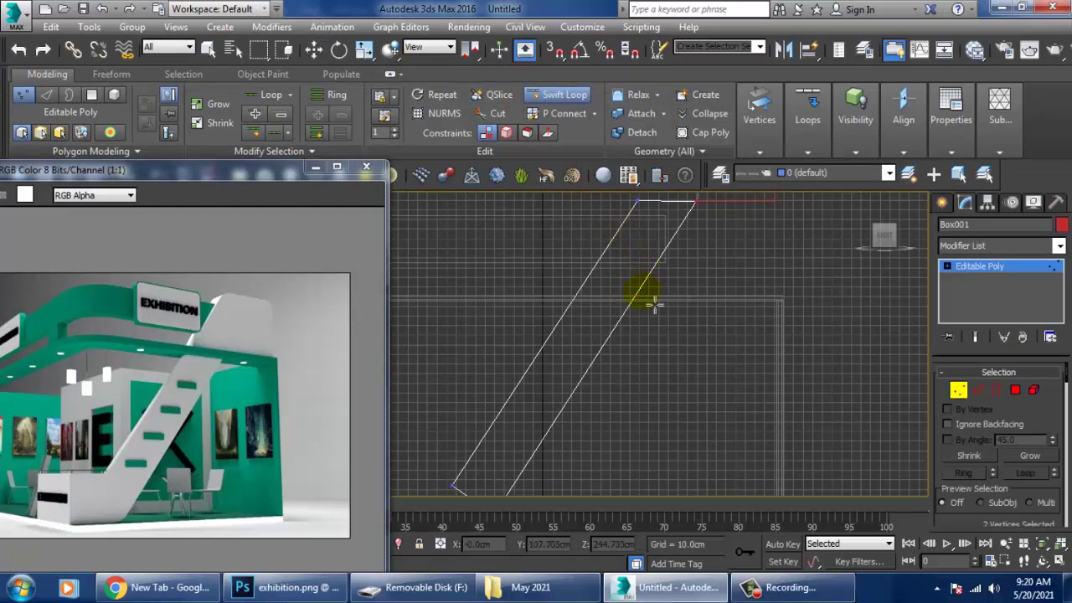
pyautogui.moveTo(649, 306); pyautogui.dragTo(620, 308, button='middle')
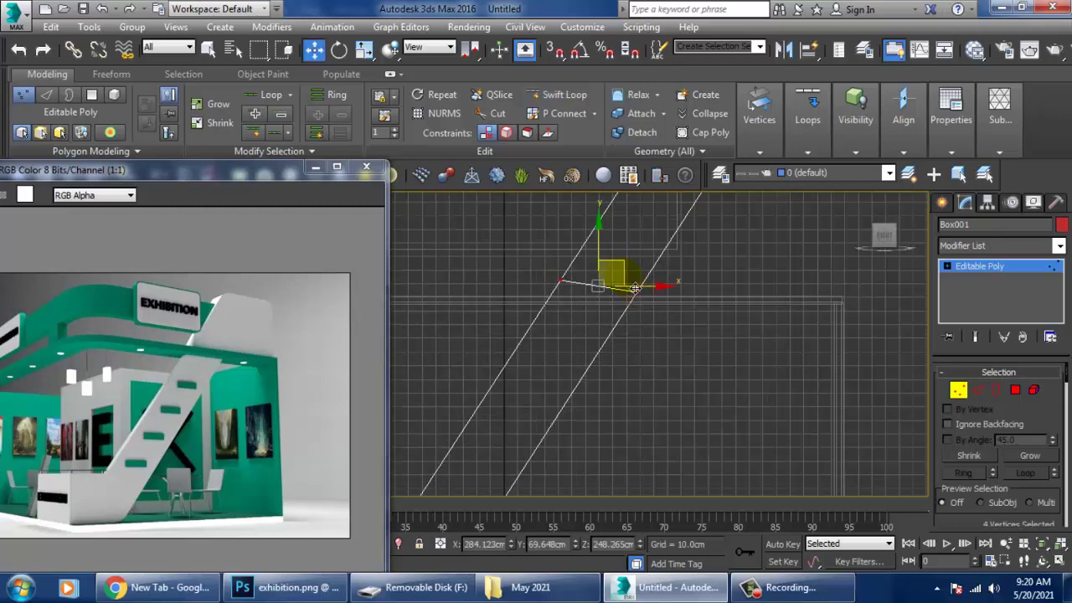
pyautogui.moveTo(619, 308); pyautogui.dragTo(543, 301)
pyautogui.press('1')
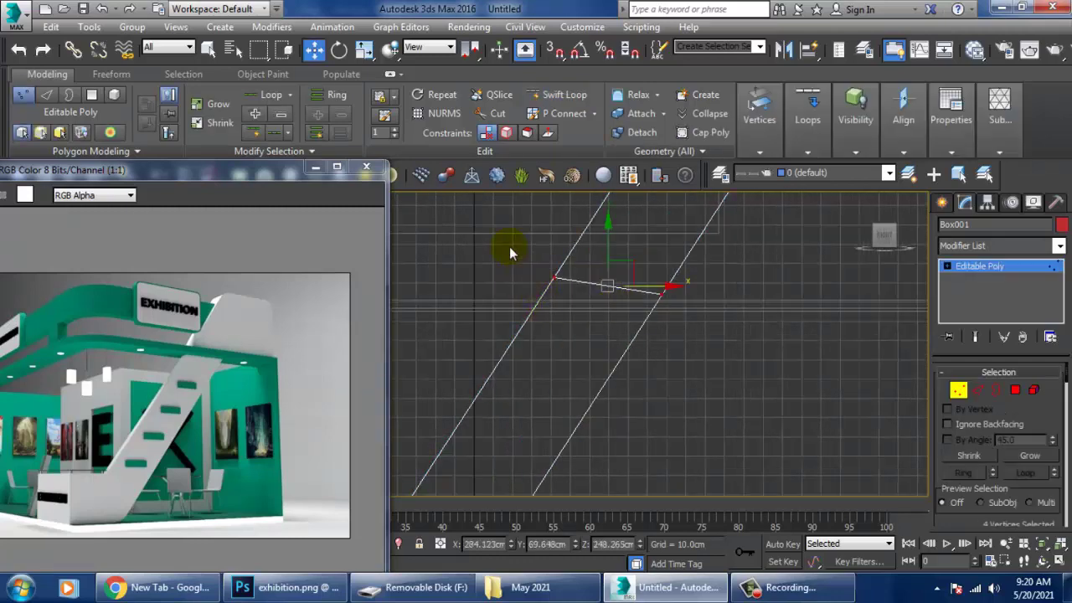
pyautogui.moveTo(510, 246); pyautogui.dragTo(609, 306)
pyautogui.moveTo(579, 272); pyautogui.dragTo(575, 287)
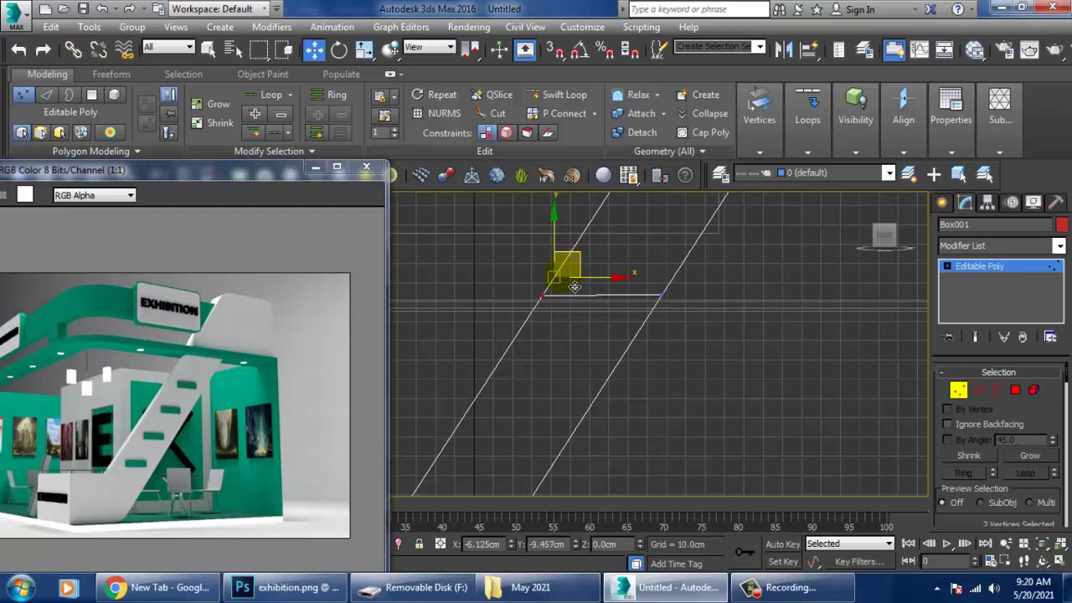
pyautogui.click(662, 295)
pyautogui.moveTo(672, 268); pyautogui.dragTo(672, 274)
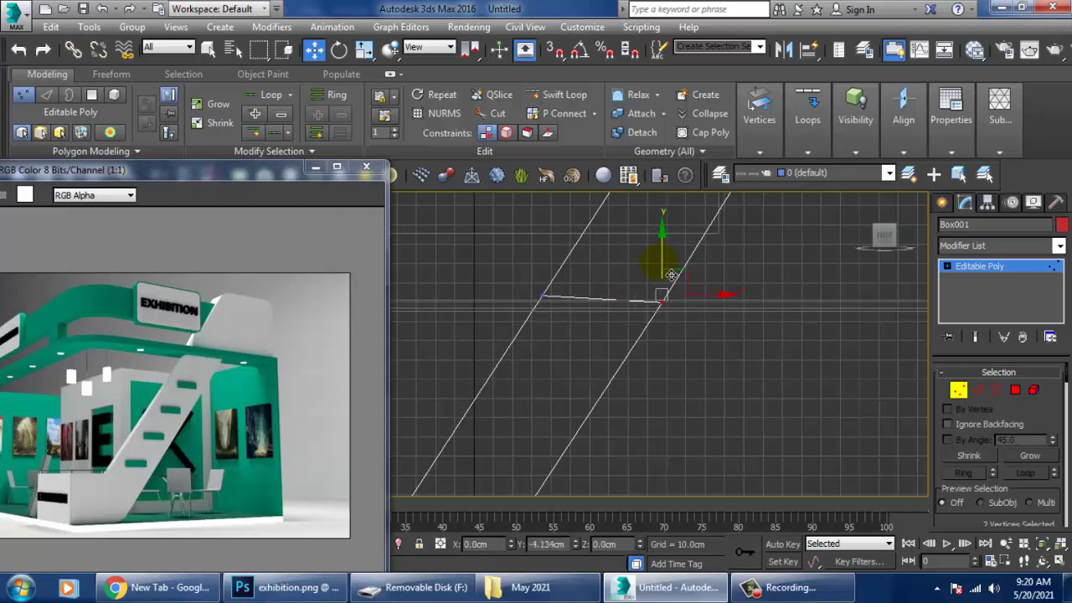
pyautogui.scroll(-3, 670, 305)
pyautogui.moveTo(670, 309); pyautogui.dragTo(650, 319, button='middle')
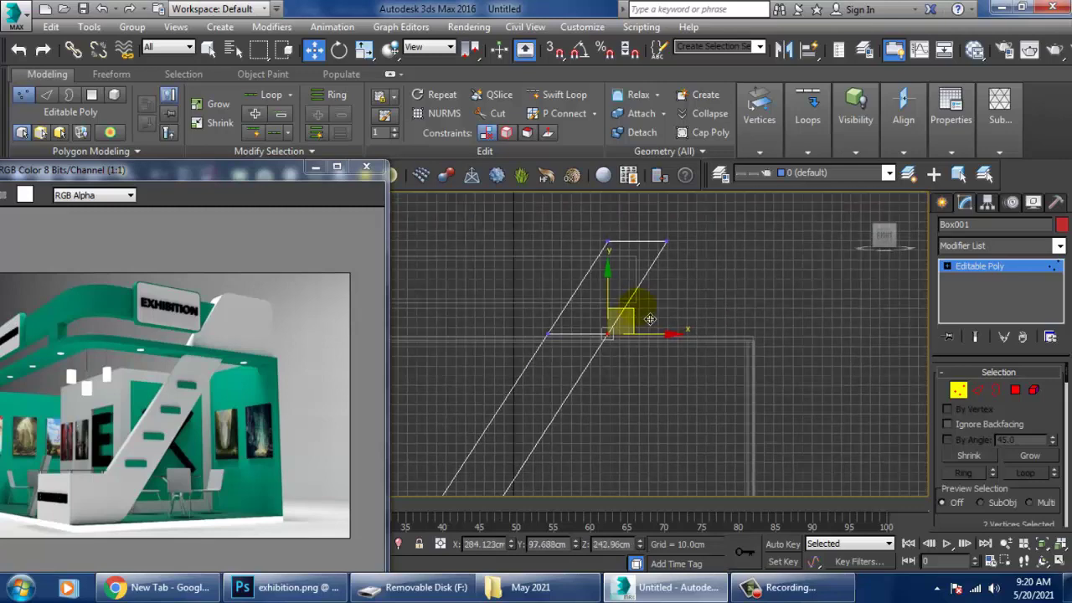
# - Extrude the top section's side face out to the right and raise it into a landing block
pyautogui.click(1015, 391)
pyautogui.click(651, 299)
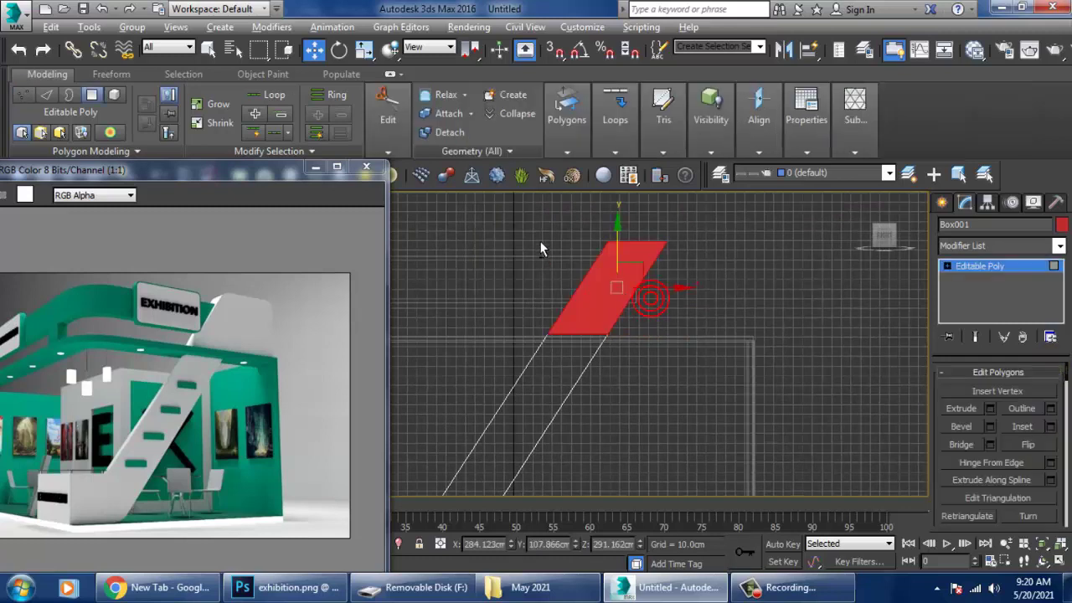
pyautogui.press('Delete')
pyautogui.click(990, 408)
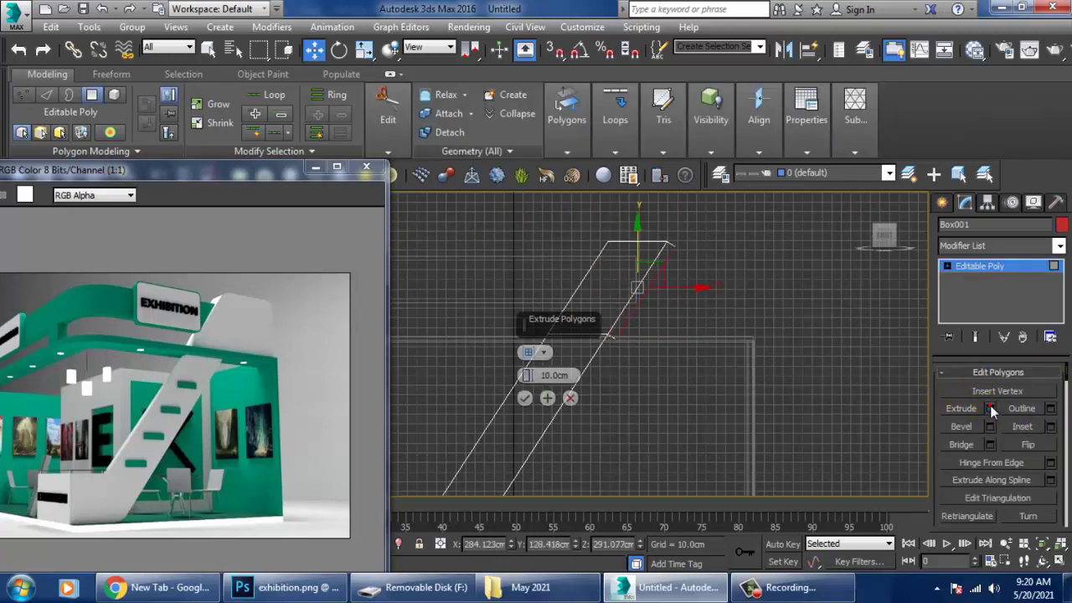
pyautogui.moveTo(527, 376); pyautogui.dragTo(493, 242)
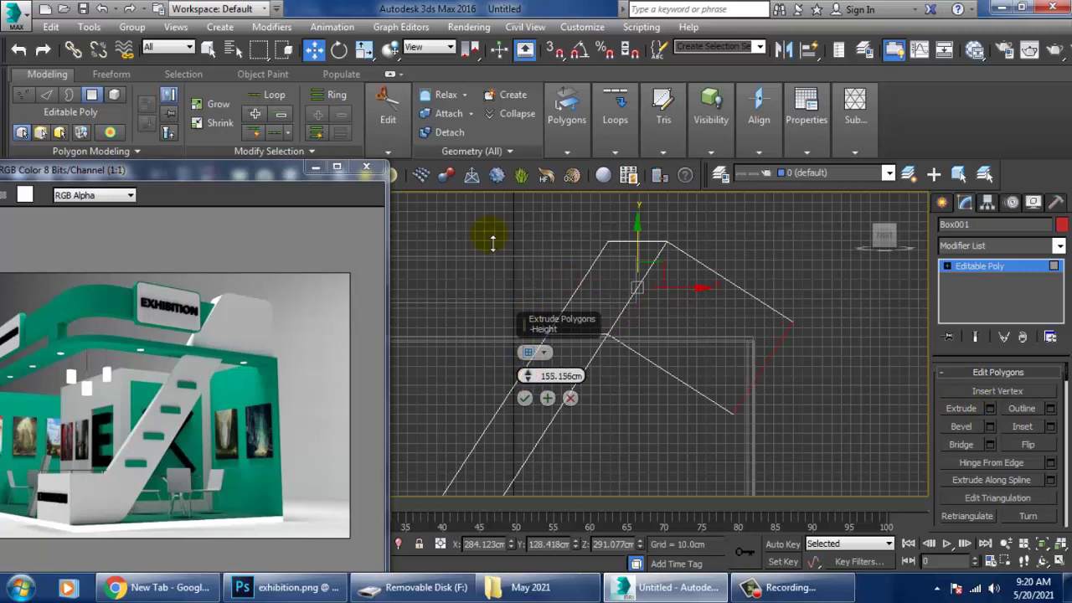
pyautogui.click(525, 398)
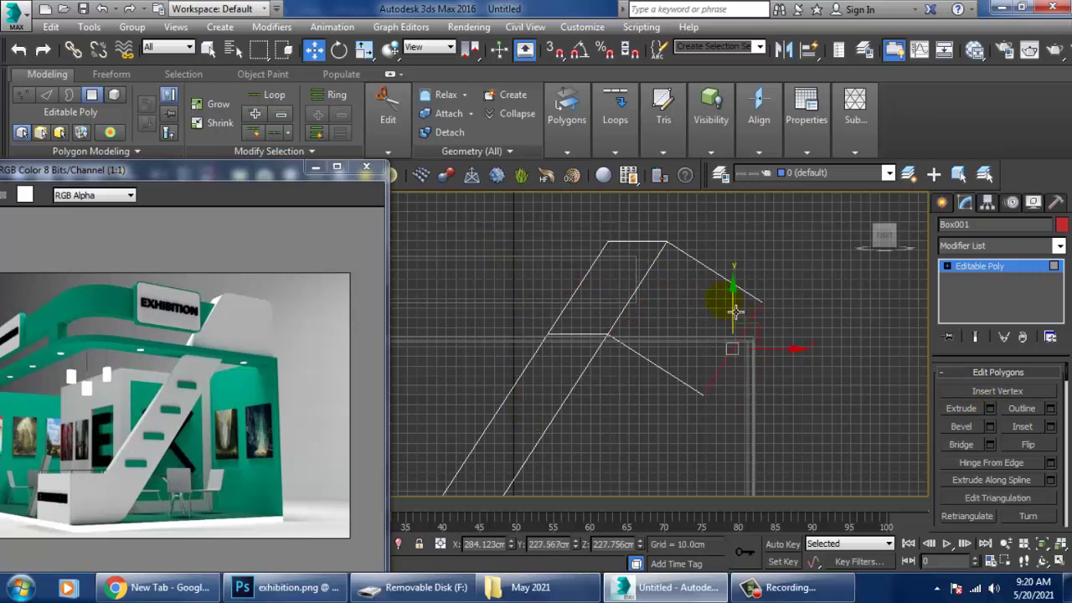
pyautogui.moveTo(741, 301); pyautogui.dragTo(742, 253)
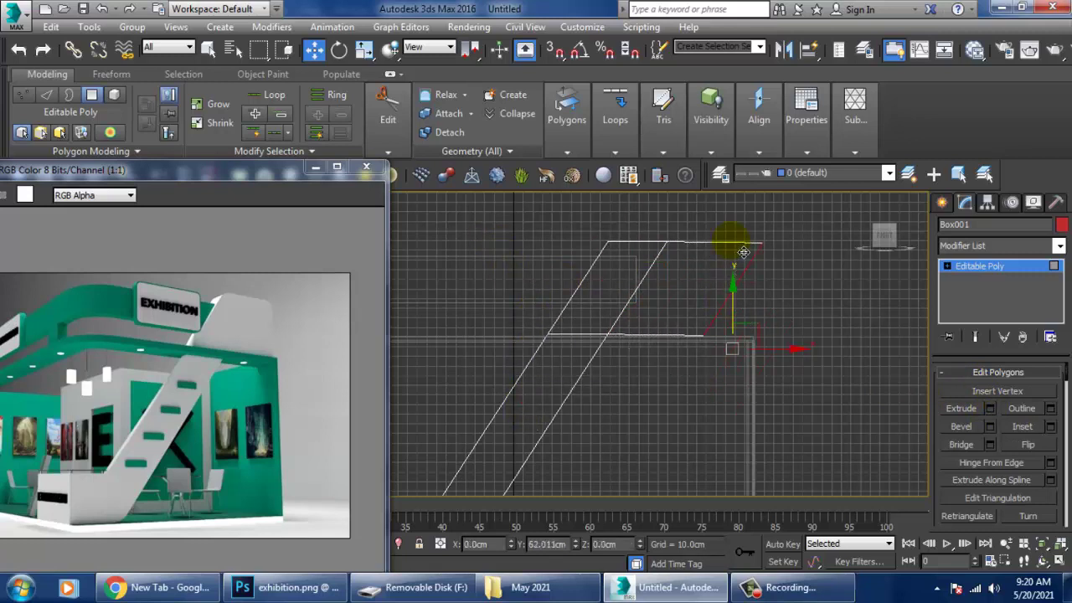
pyautogui.press('r')
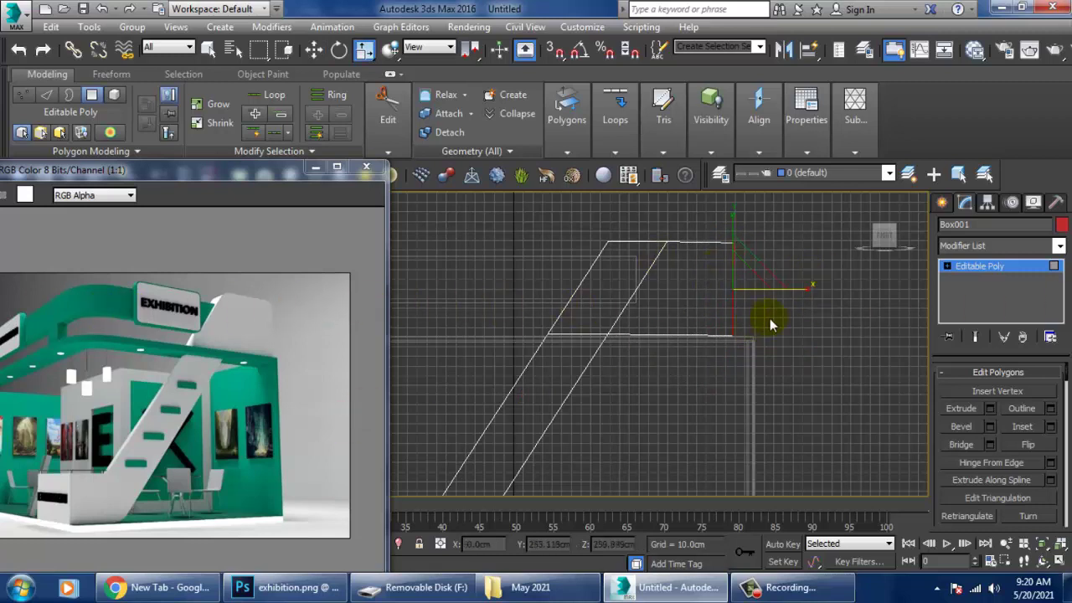
pyautogui.press('w')
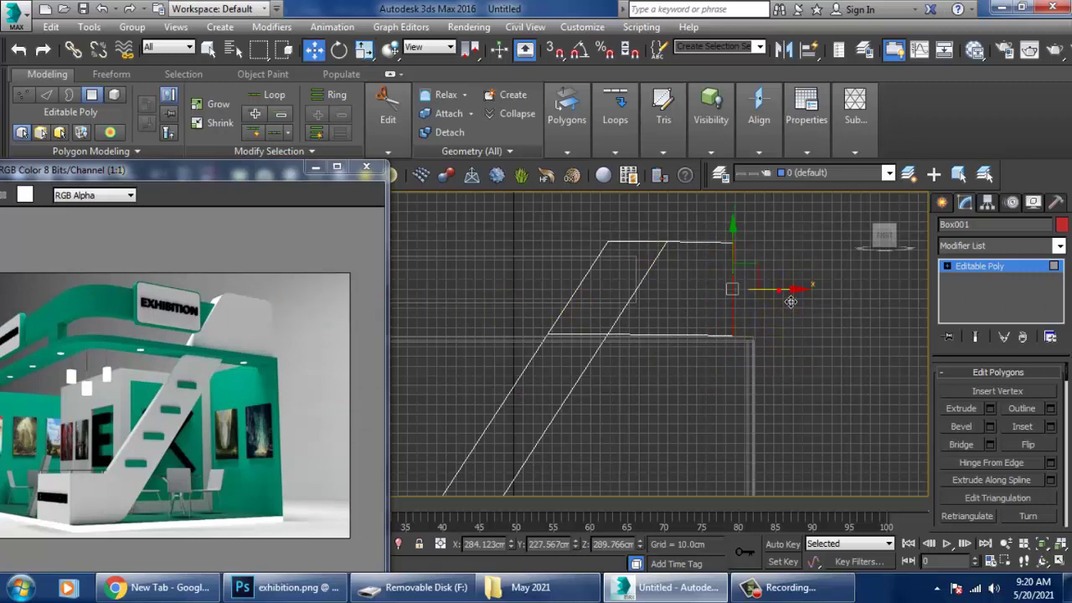
# - Select the landing block's bottom-edge vertices and scale them flat
pyautogui.press('1')
pyautogui.moveTo(586, 371); pyautogui.dragTo(758, 323)
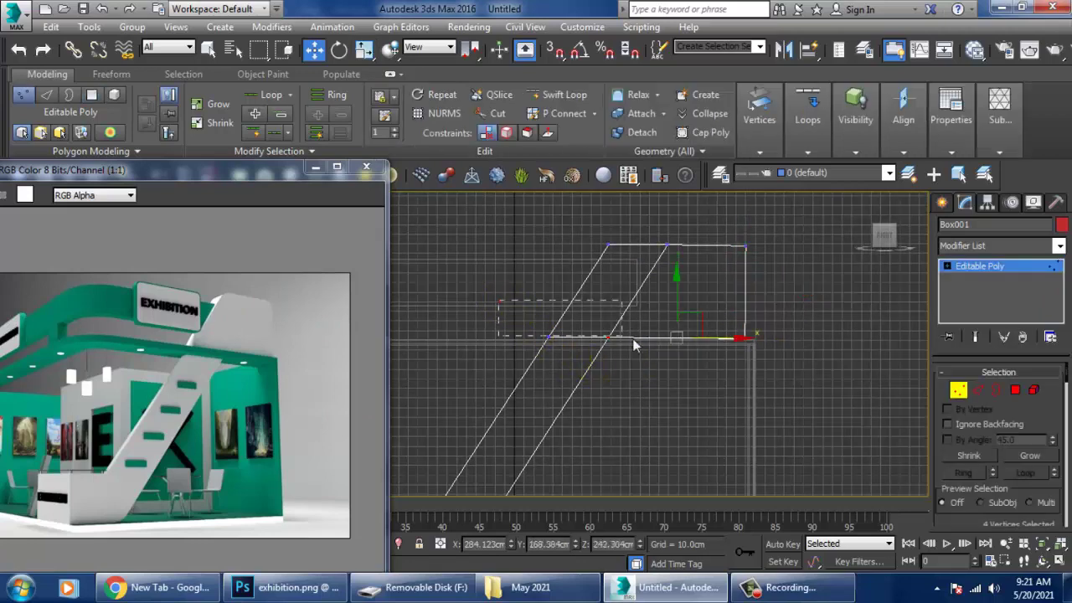
pyautogui.press('r')
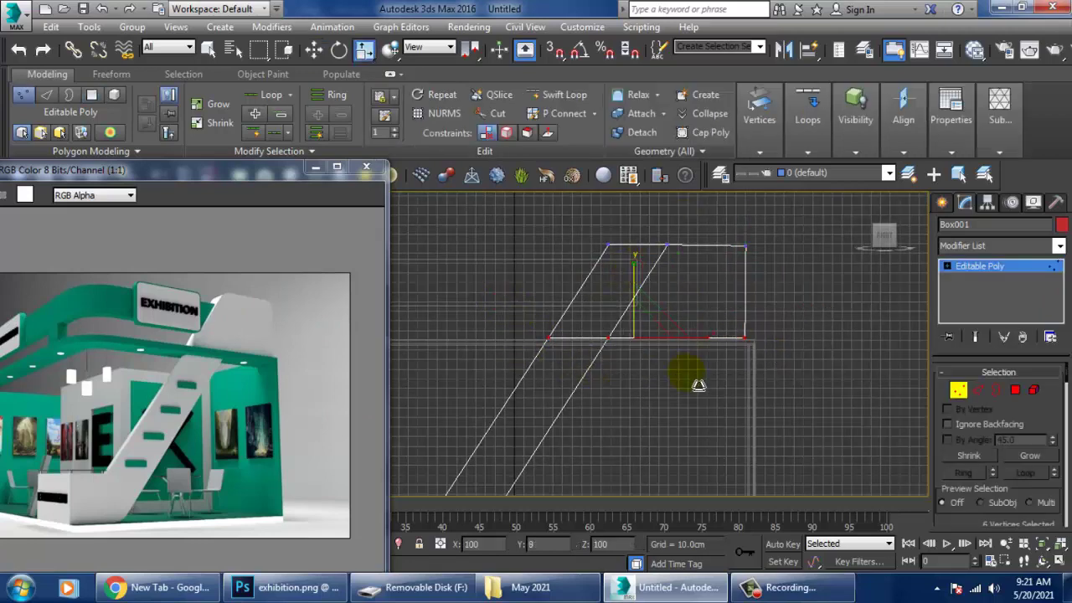
# - Inspect the stair slab and landing from several angles in shaded Perspective view
pyautogui.press('p')
pyautogui.moveTo(707, 329)
pyautogui.keyDown('alt'); pyautogui.mouseDown(button='middle')
pyautogui.moveTo(659, 327)
pyautogui.moveTo(706, 278)
pyautogui.moveTo(678, 270)
pyautogui.moveTo(742, 306)
pyautogui.moveTo(762, 341)
pyautogui.moveTo(753, 315)
pyautogui.mouseUp(button='middle'); pyautogui.keyUp('alt')
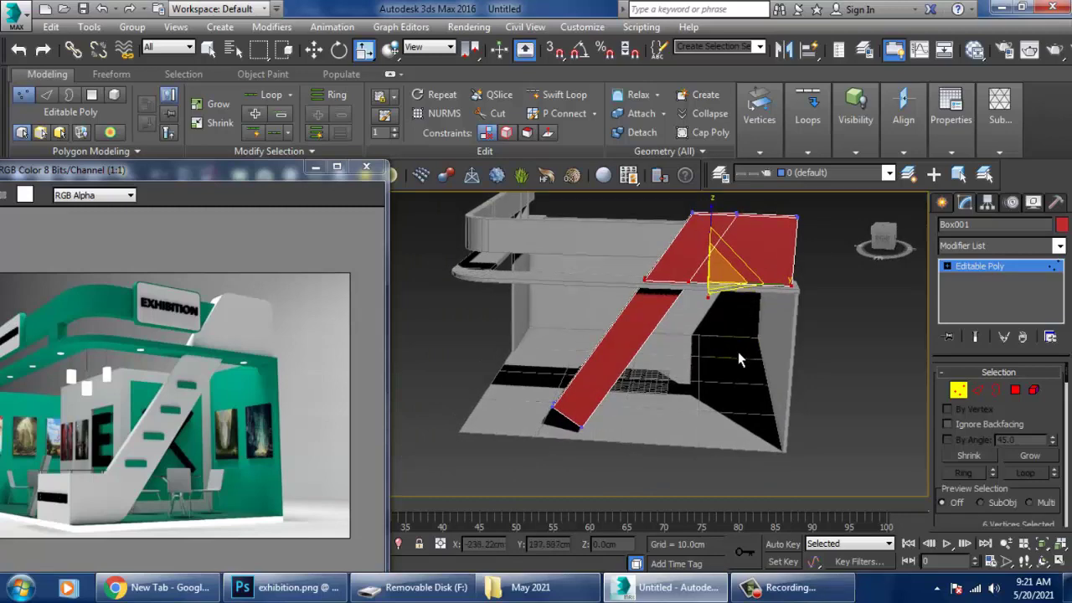
pyautogui.keyDown('alt'); pyautogui.moveTo(738, 351); pyautogui.dragTo(687, 330, button='middle'); pyautogui.keyUp('alt')
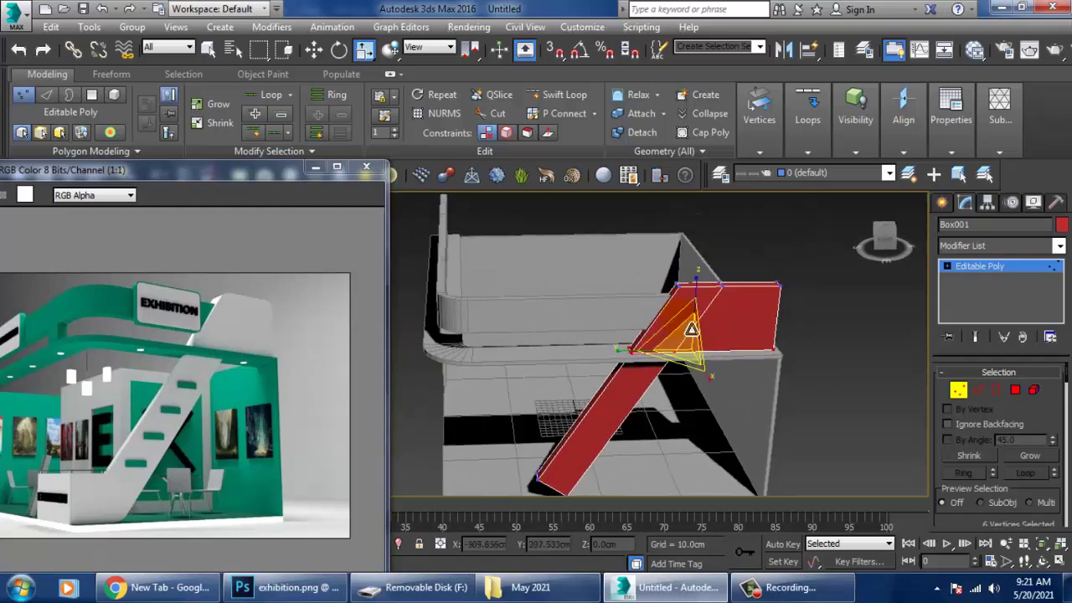
pyautogui.scroll(4, 741, 307)
pyautogui.click(983, 393)
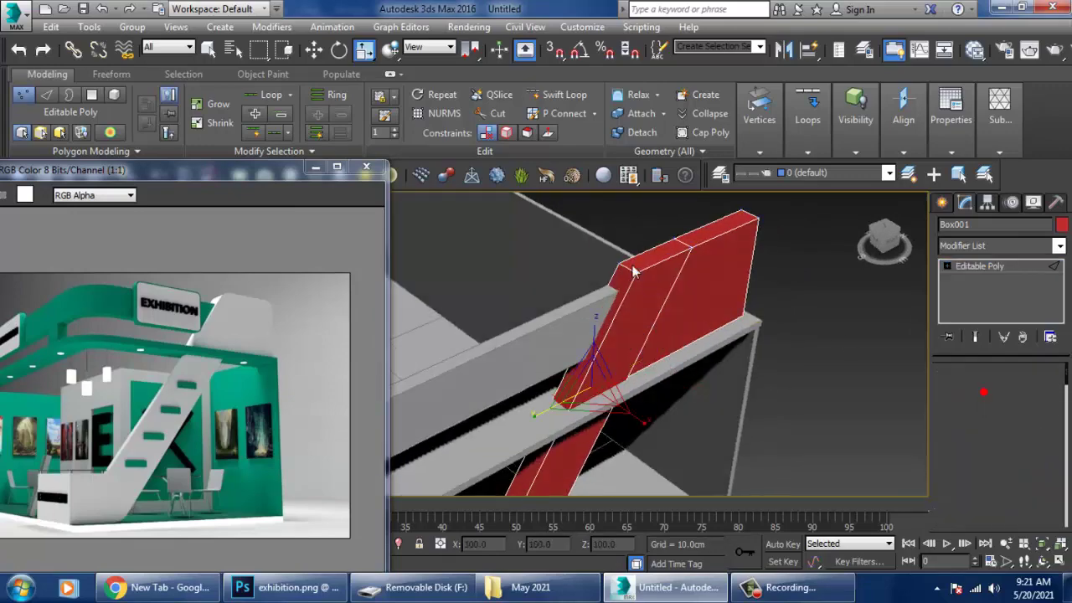
# - In the save dialog, go to D:\May 2021 and create a new Stallnewww folder
pyautogui.hotkey('ctrl', 's')
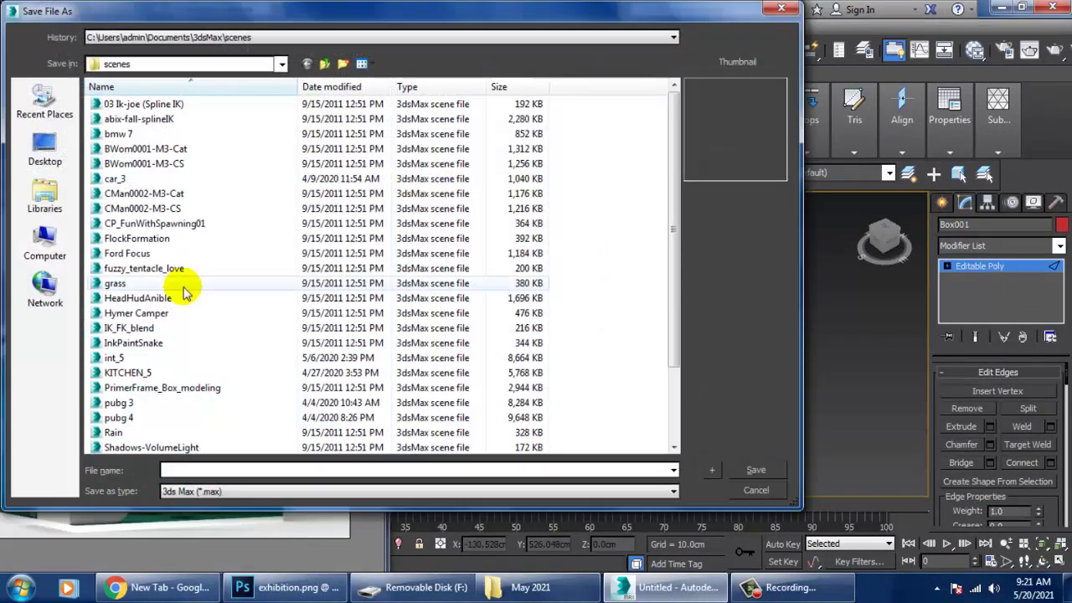
pyautogui.click(44, 243)
pyautogui.doubleClick(335, 126)
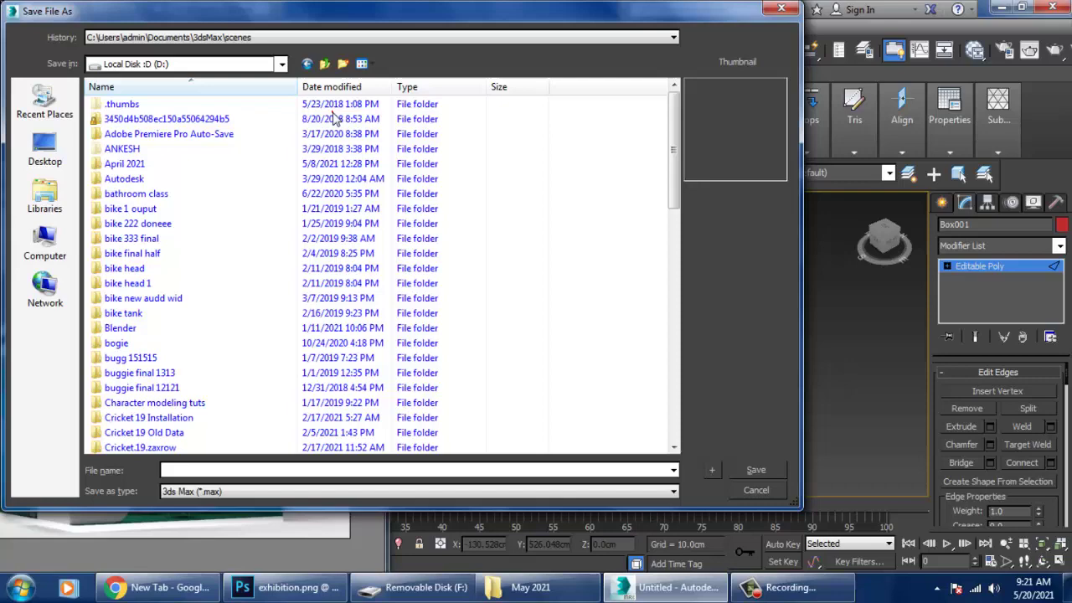
pyautogui.click(149, 327)
pyautogui.press('m')
pyautogui.doubleClick(125, 120)
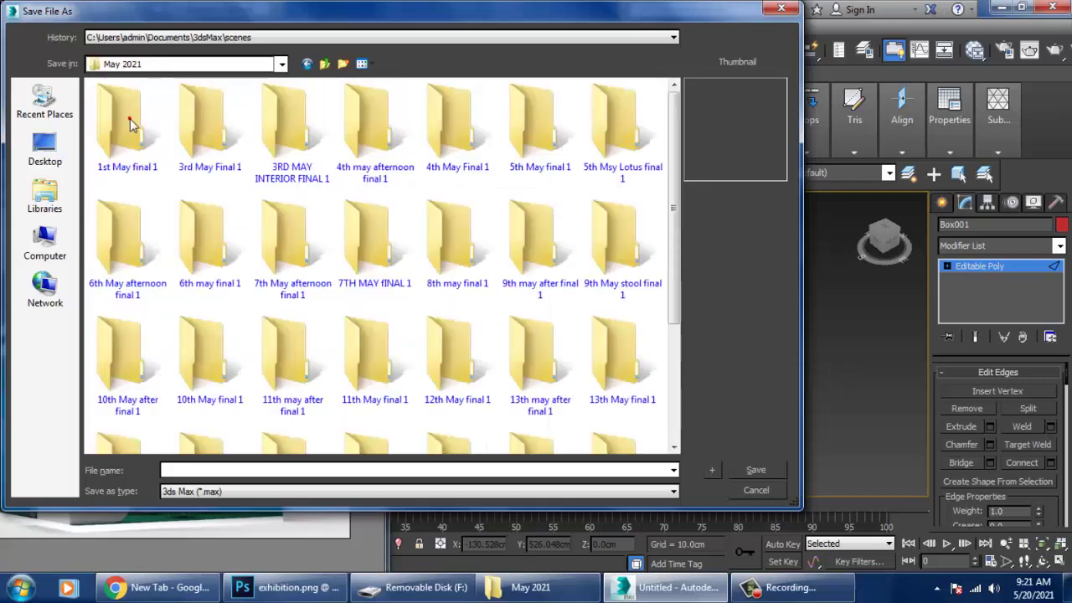
pyautogui.rightClick(645, 305)
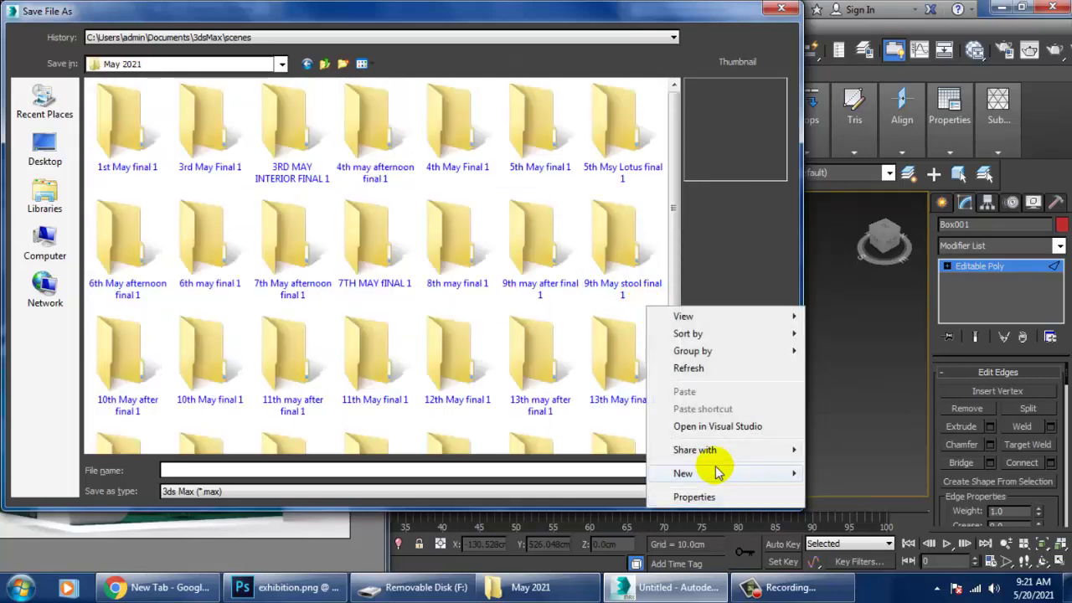
pyautogui.moveTo(683, 473)
pyautogui.click(841, 225)
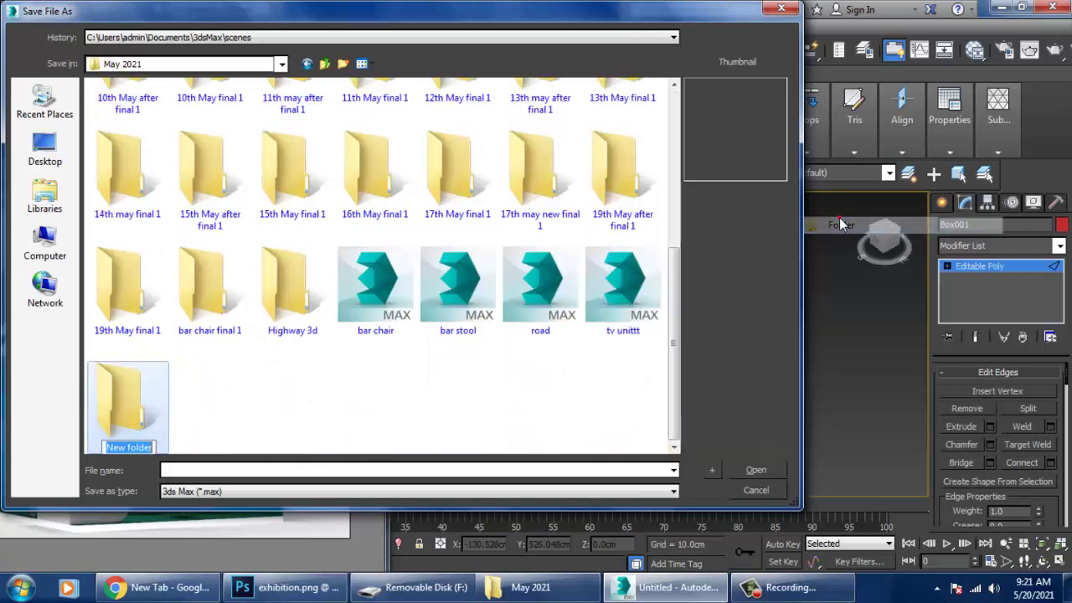
pyautogui.write('Stalllnewww')
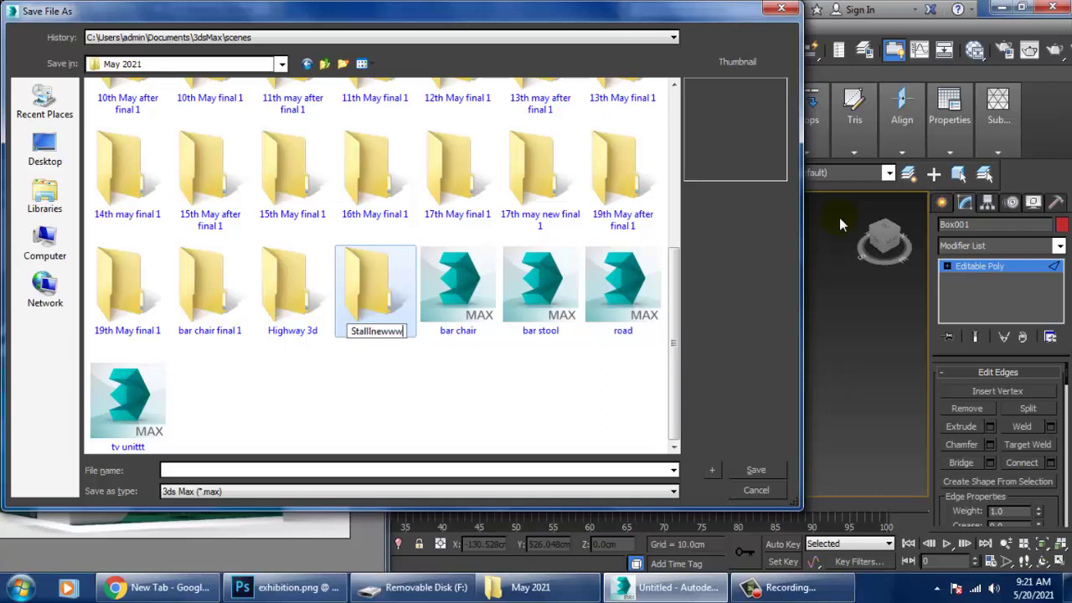
# - Save the scene as stall_1.max inside the Stallnewww folder
pyautogui.doubleClick(354, 293)
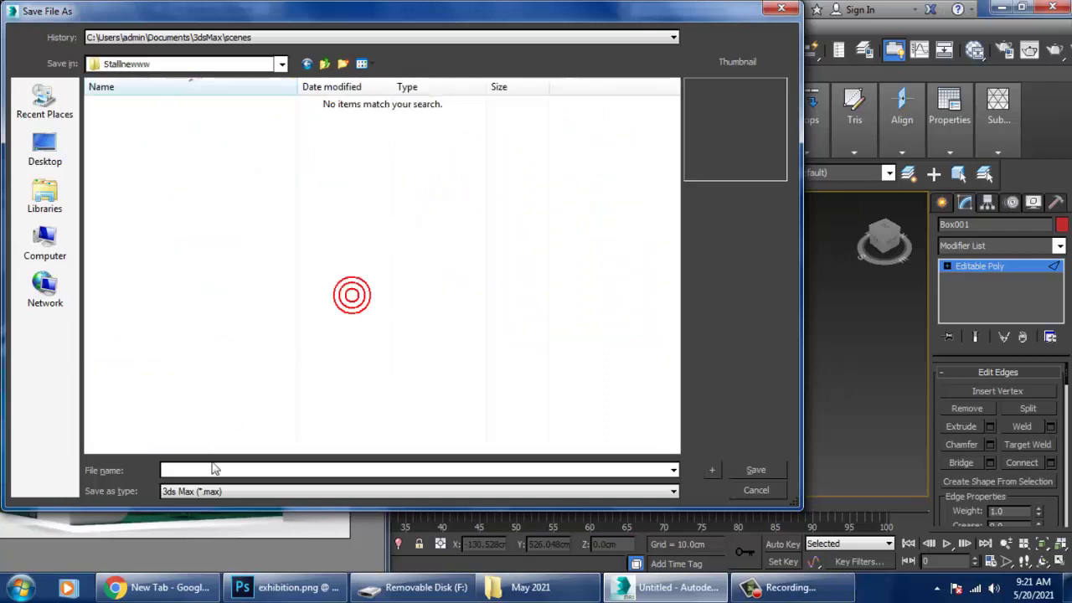
pyautogui.click(217, 471)
pyautogui.write('stall_')
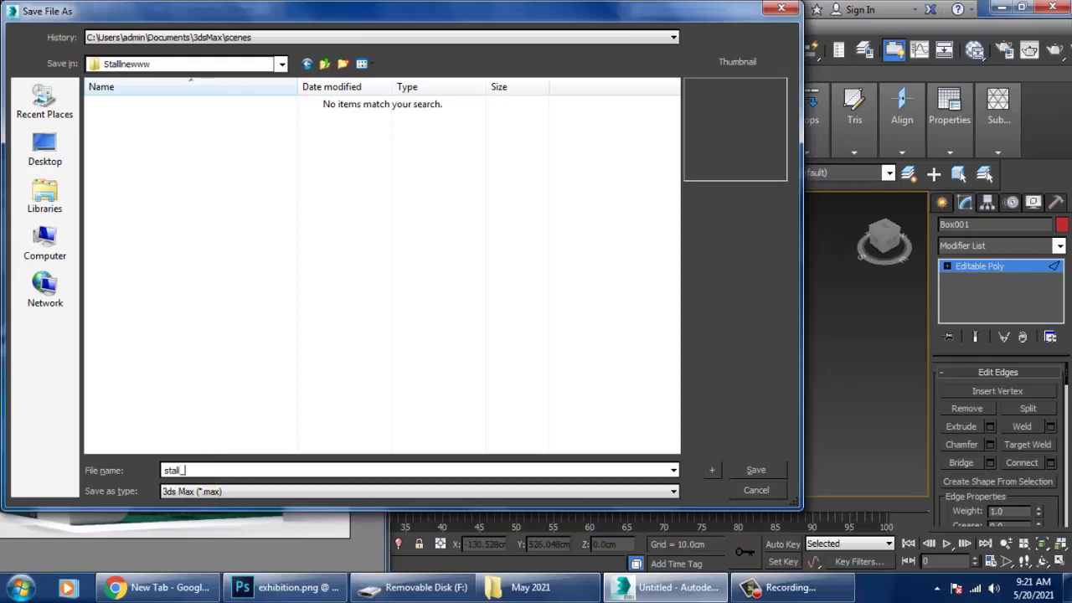
pyautogui.write('1')
pyautogui.press('Return')
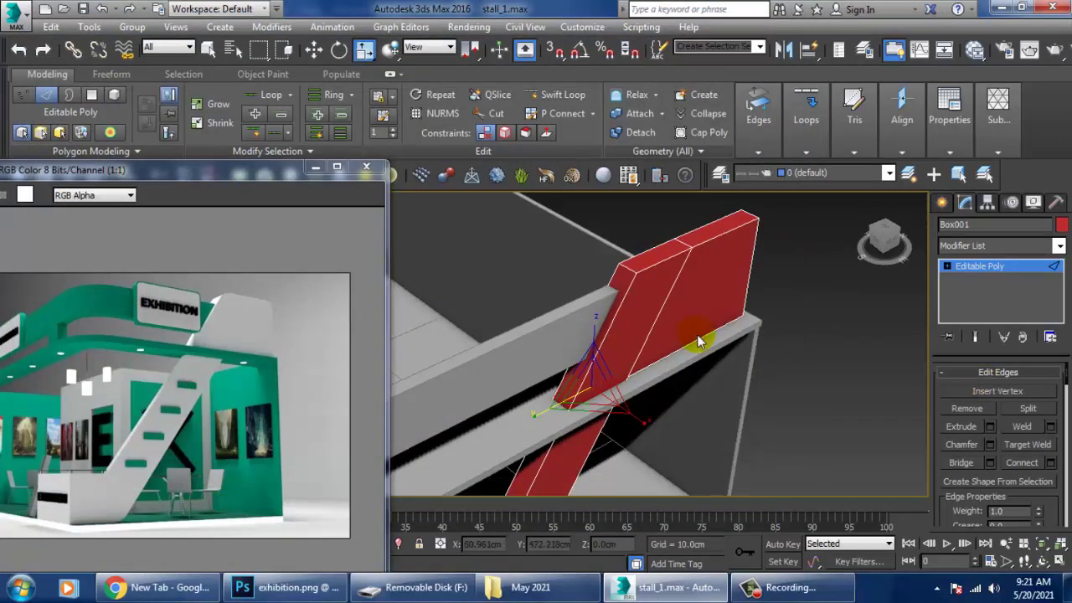
# - Chamfer the slab's top corner edge with Amount 12.562cm and 8 segments
pyautogui.click(640, 282)
pyautogui.press('w')
pyautogui.press('s')
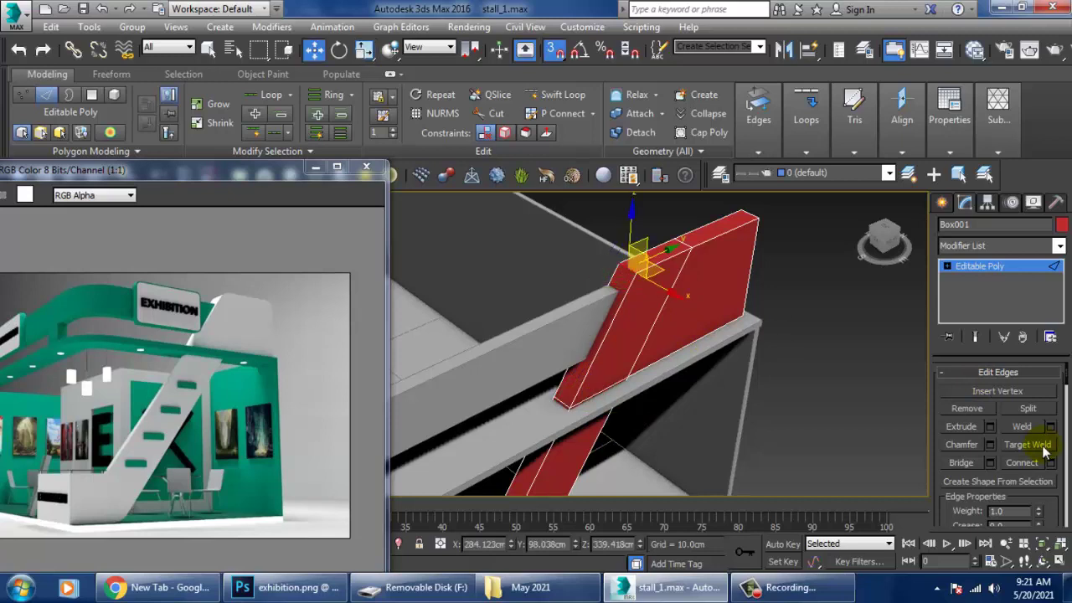
pyautogui.click(982, 445)
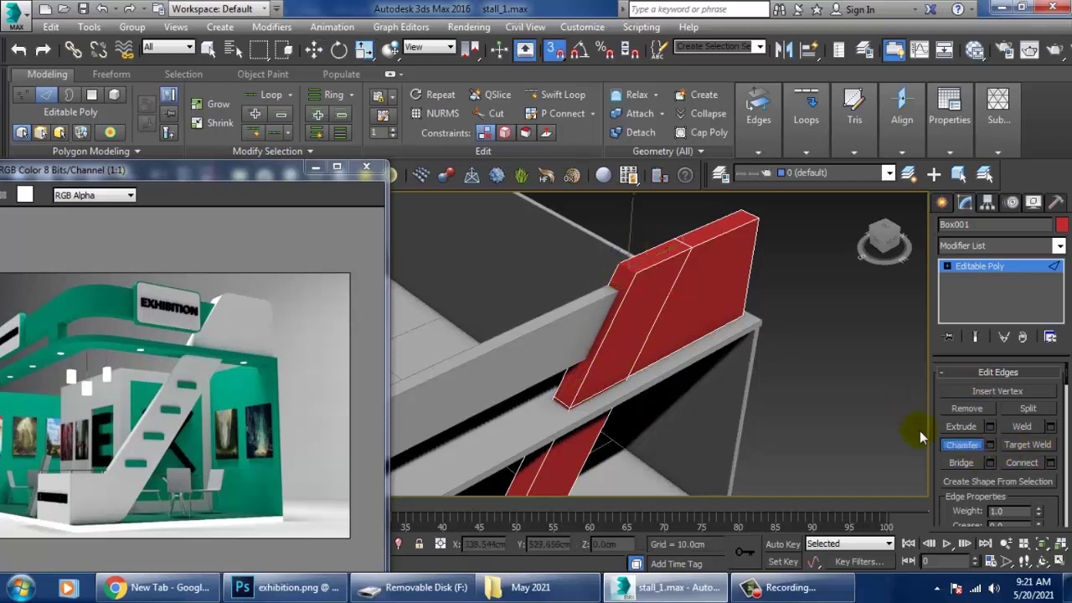
pyautogui.click(991, 443)
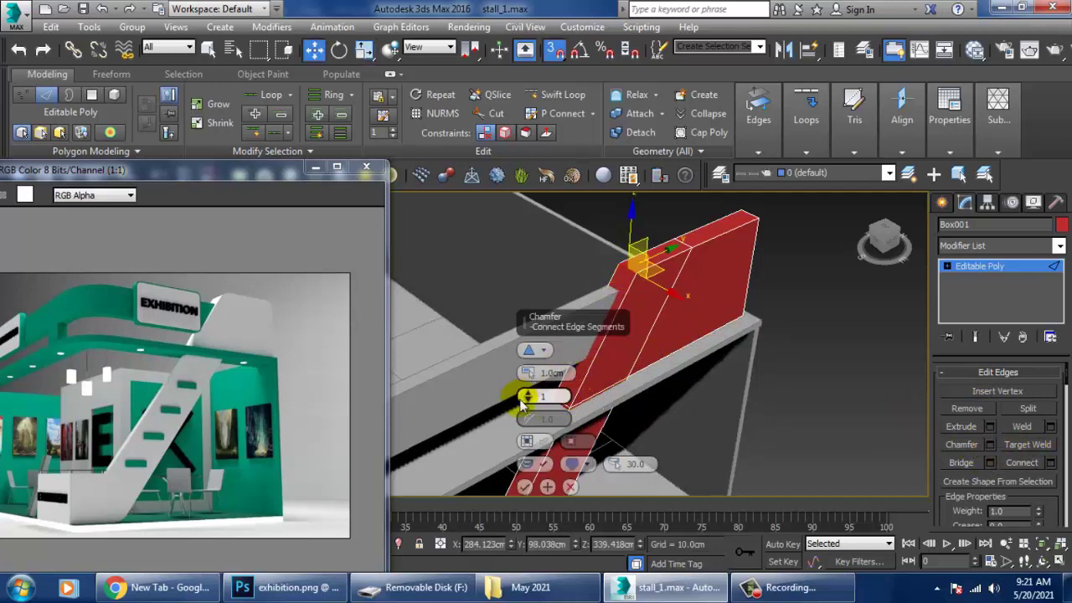
pyautogui.press('s')
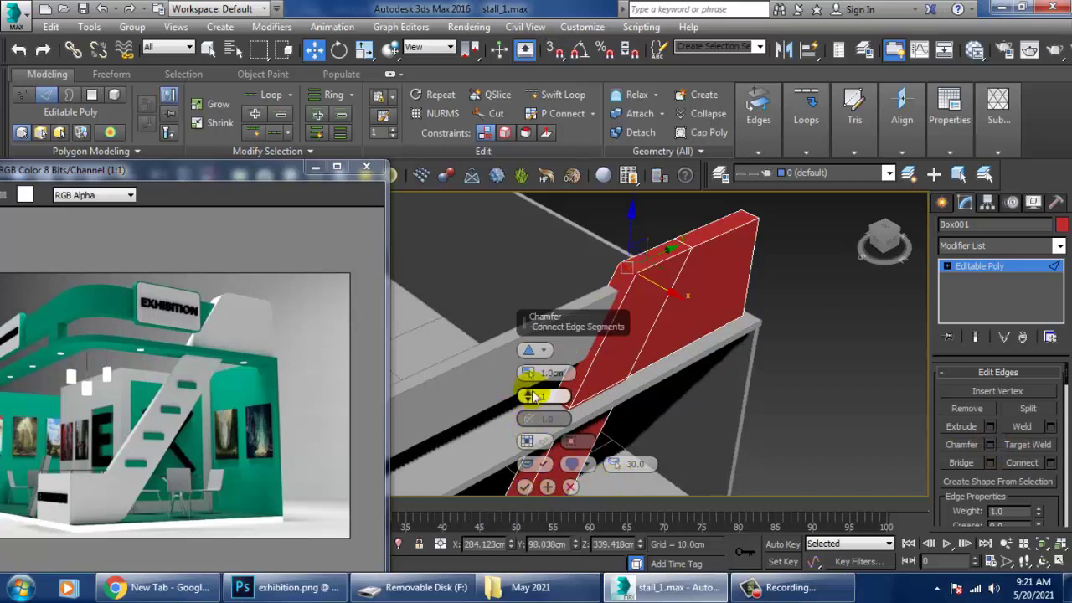
pyautogui.moveTo(535, 378); pyautogui.dragTo(517, 318)
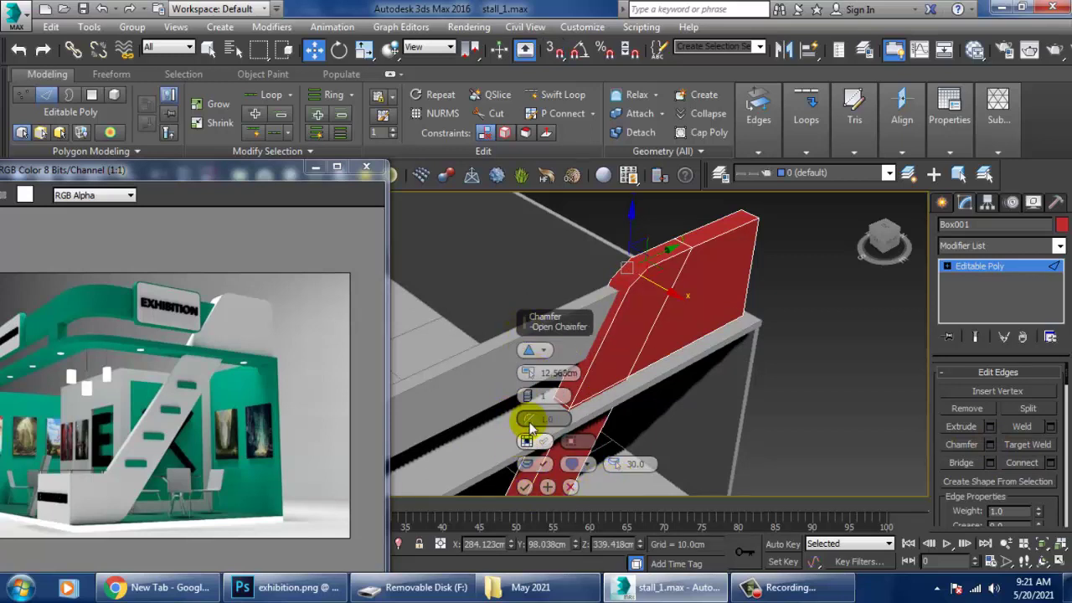
pyautogui.moveTo(526, 378); pyautogui.dragTo(514, 363)
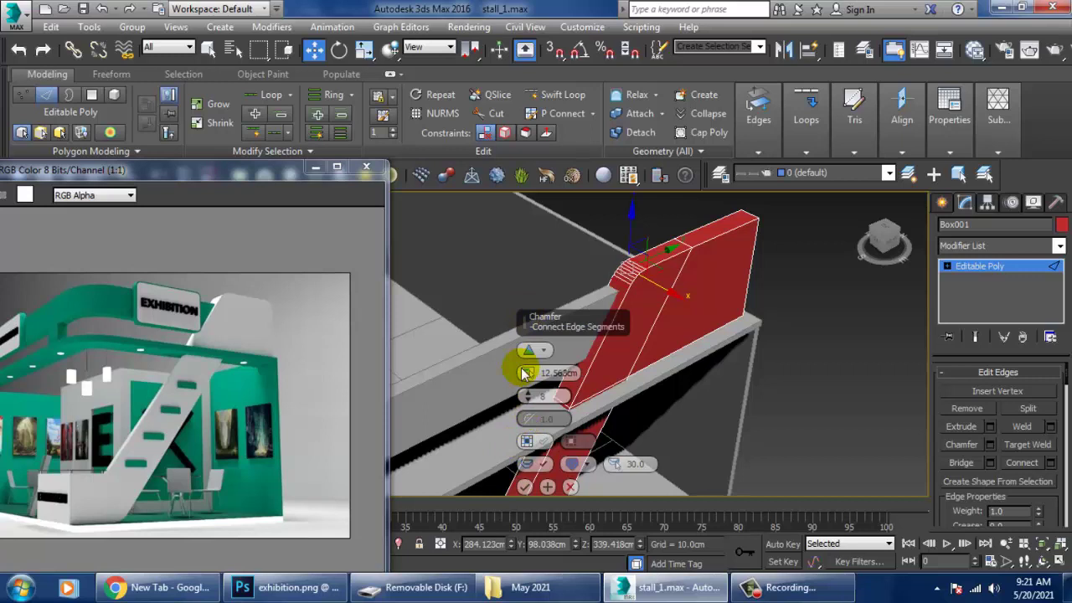
pyautogui.click(524, 488)
pyautogui.moveTo(833, 330)
pyautogui.keyDown('alt'); pyautogui.mouseDown(button='middle')
pyautogui.moveTo(682, 295)
pyautogui.moveTo(639, 300)
pyautogui.mouseUp(button='middle'); pyautogui.keyUp('alt')
# - Change the slab's object colour to light grey
pyautogui.scroll(-3, 639, 300)
pyautogui.scroll(-2, 675, 241)
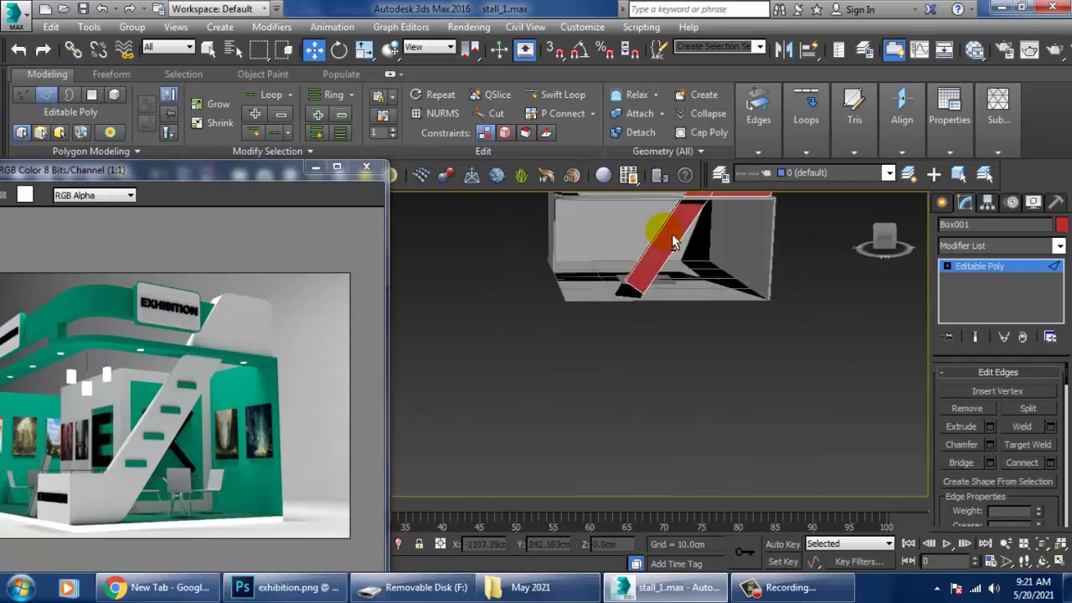
pyautogui.scroll(2, 675, 241)
pyautogui.scroll(2, 704, 331)
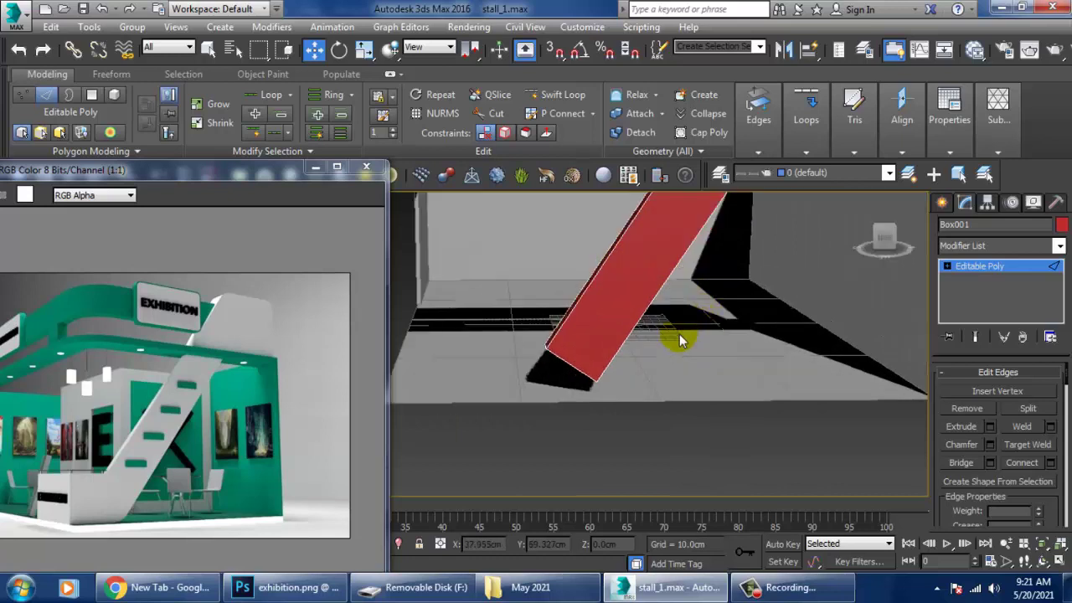
pyautogui.scroll(3, 677, 335)
pyautogui.scroll(3, 690, 318)
pyautogui.scroll(2, 717, 306)
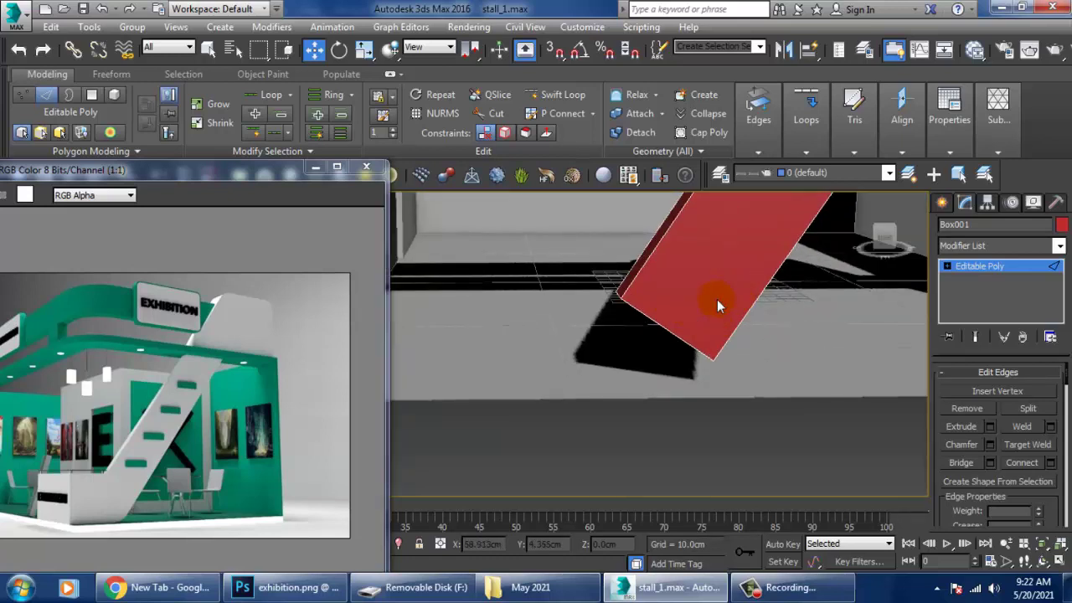
pyautogui.keyDown('alt'); pyautogui.moveTo(717, 304); pyautogui.dragTo(875, 289, button='middle'); pyautogui.keyUp('alt')
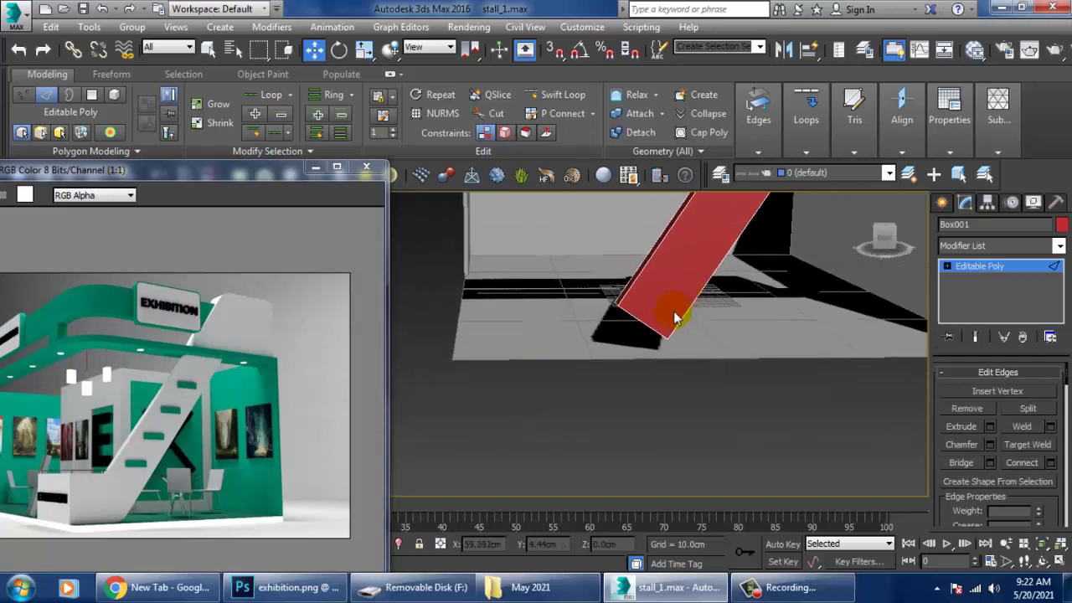
pyautogui.keyDown('alt'); pyautogui.moveTo(782, 307); pyautogui.dragTo(778, 307, button='middle'); pyautogui.keyUp('alt')
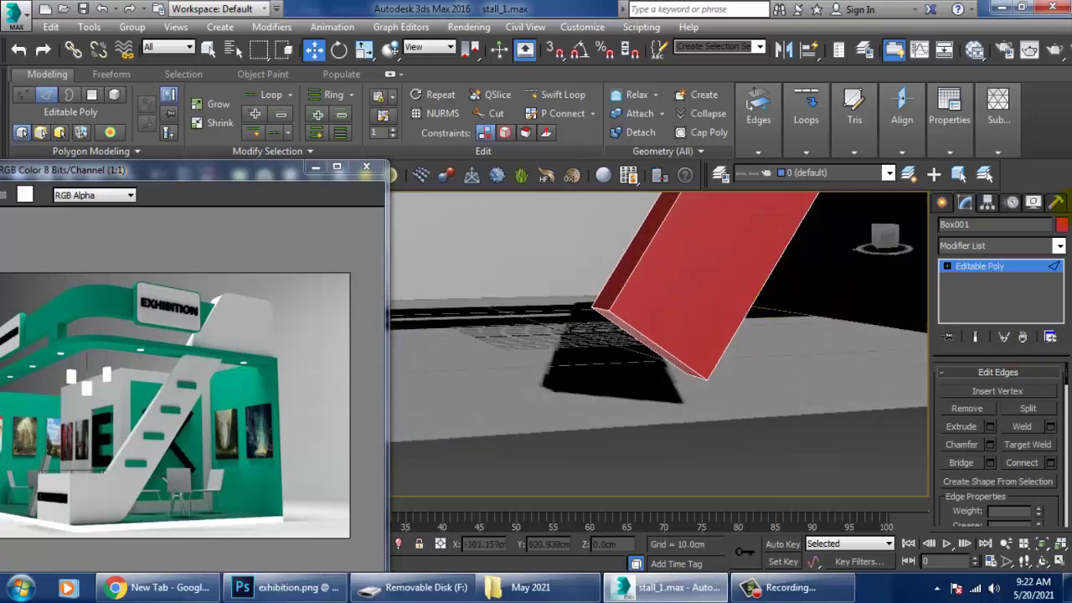
pyautogui.click(1062, 225)
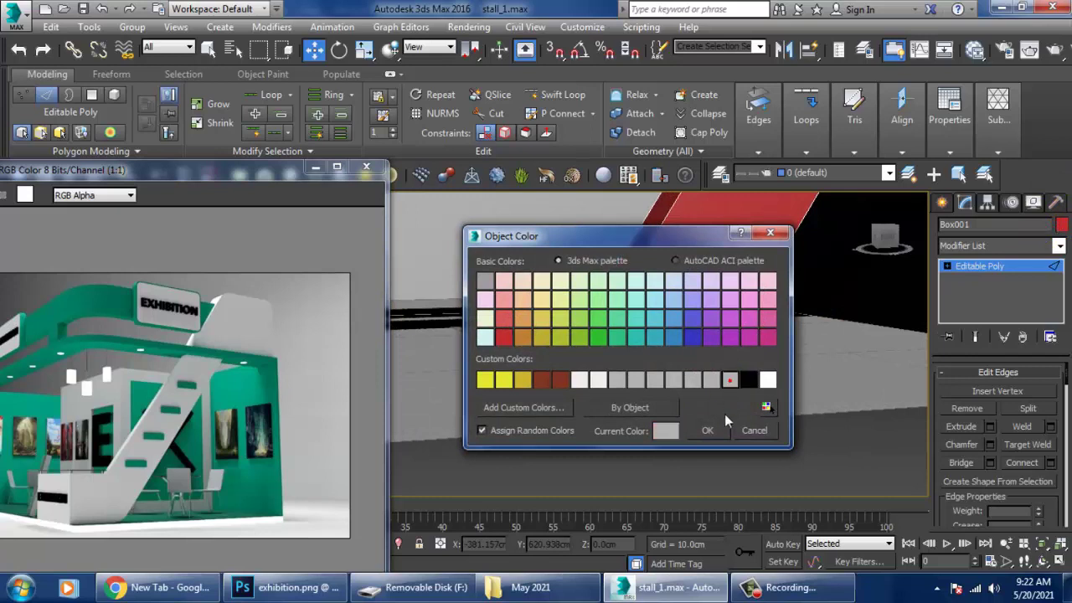
pyautogui.click(718, 431)
# - Extrude the slab's bottom end face 117.644cm, then move and scale it into a flat foot
pyautogui.press('4')
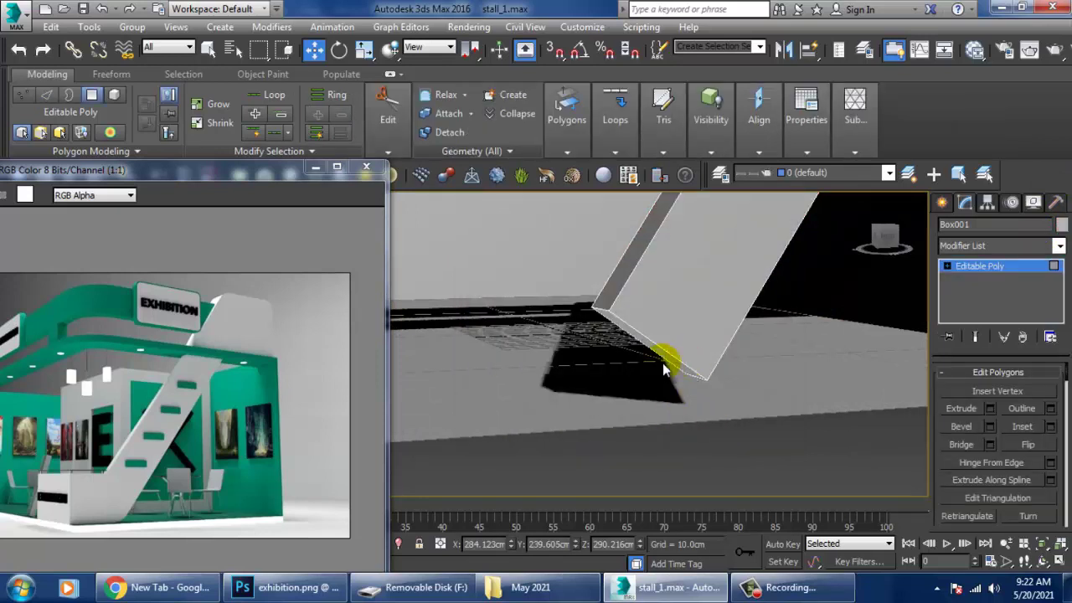
pyautogui.click(664, 366)
pyautogui.click(990, 408)
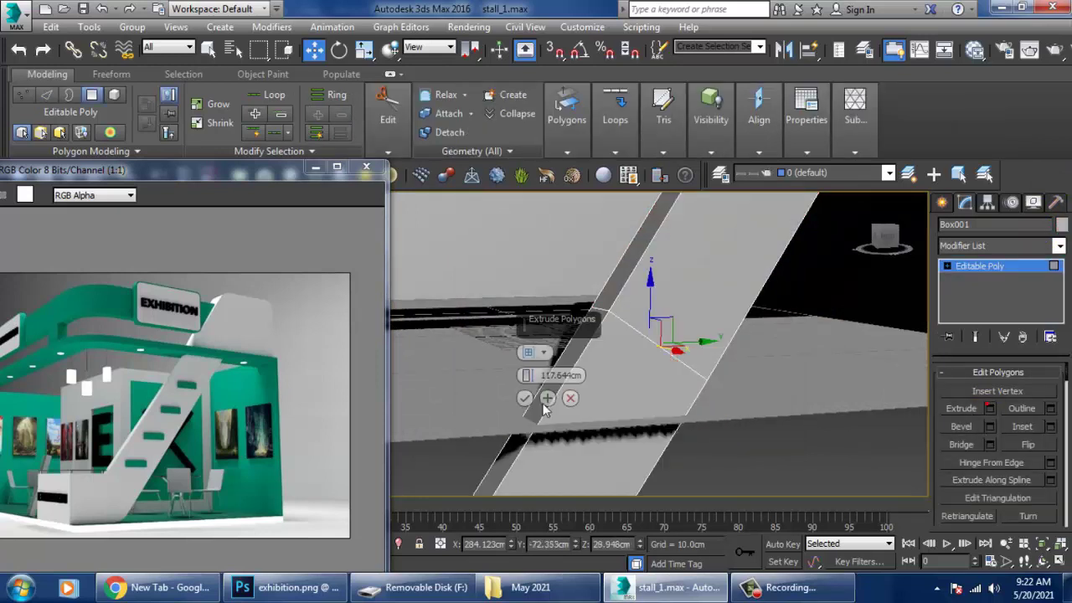
pyautogui.click(525, 398)
pyautogui.keyDown('alt'); pyautogui.moveTo(526, 400); pyautogui.dragTo(555, 382, button='middle'); pyautogui.keyUp('alt')
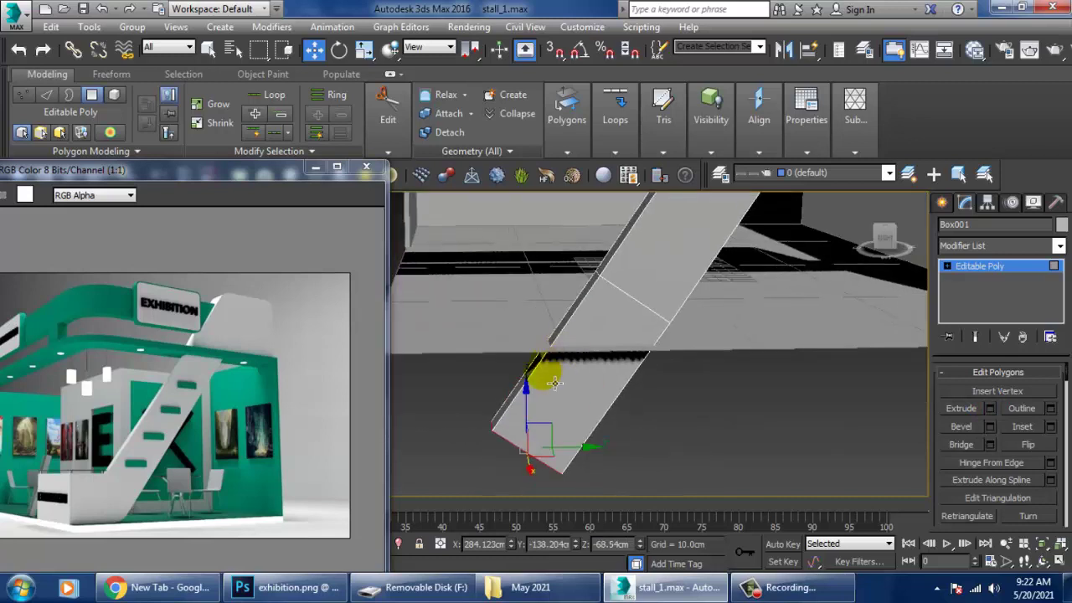
pyautogui.moveTo(536, 409); pyautogui.dragTo(524, 268)
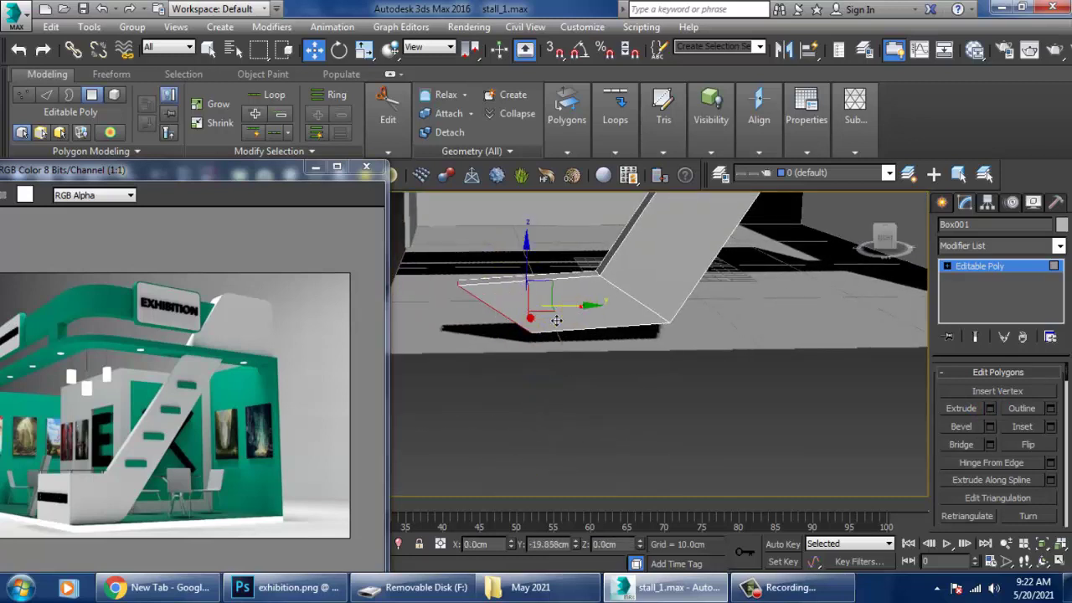
pyautogui.moveTo(592, 319); pyautogui.dragTo(492, 325)
pyautogui.press('r')
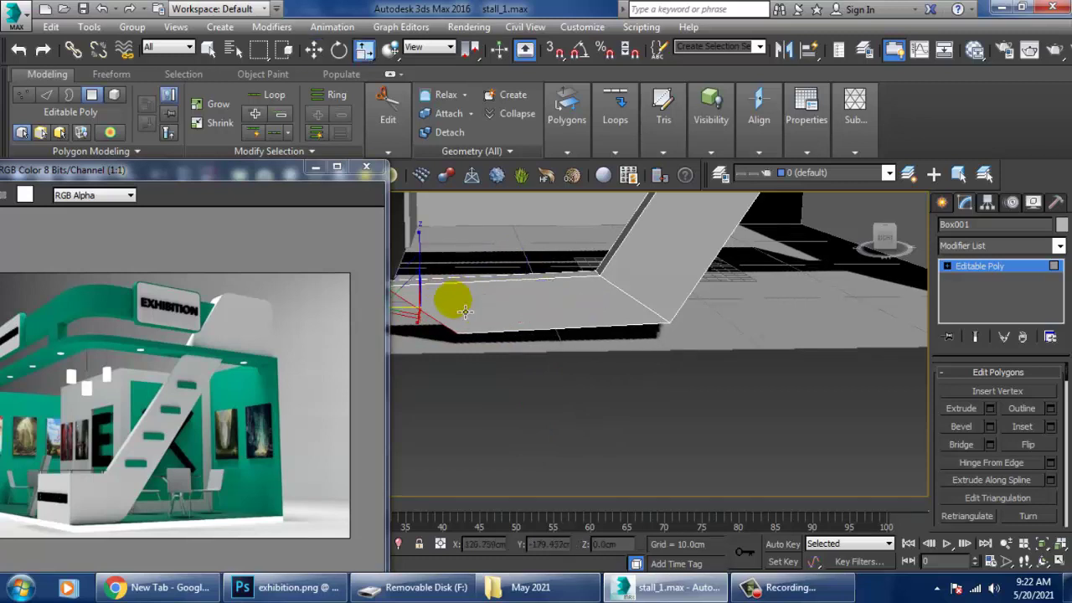
pyautogui.moveTo(457, 301); pyautogui.dragTo(553, 300, button='middle')
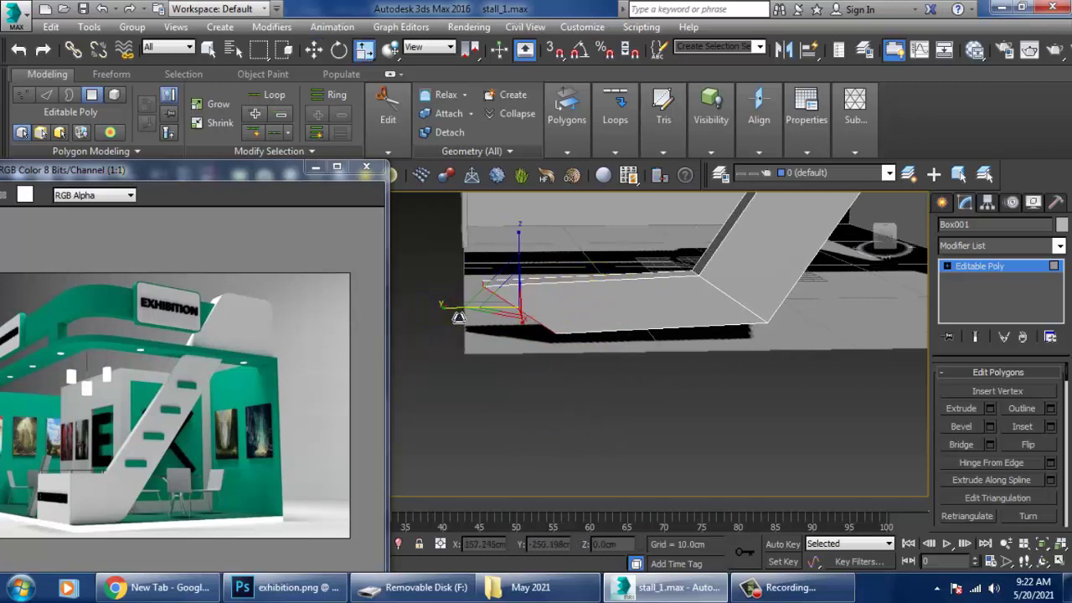
pyautogui.moveTo(459, 317); pyautogui.dragTo(557, 207)
pyautogui.moveTo(666, 201)
pyautogui.keyDown('alt'); pyautogui.mouseDown(button='middle')
pyautogui.moveTo(713, 306)
pyautogui.moveTo(661, 363)
pyautogui.moveTo(642, 354)
pyautogui.moveTo(652, 371)
pyautogui.mouseUp(button='middle'); pyautogui.keyUp('alt')
# - Select the foot section's end vertices, then raise, shift and scale them
pyautogui.press('1')
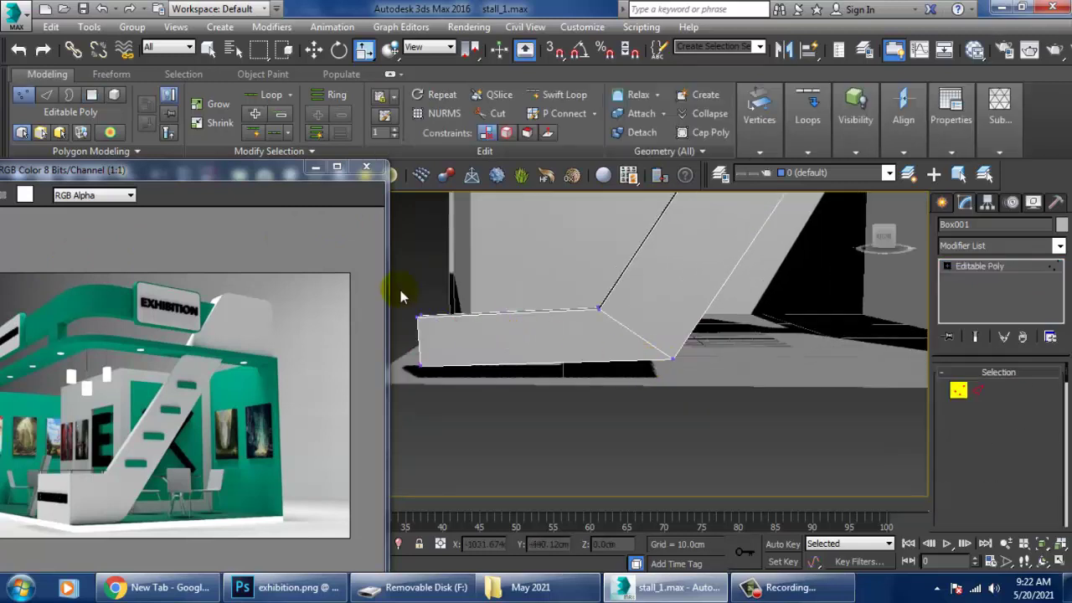
pyautogui.moveTo(401, 290); pyautogui.dragTo(544, 329)
pyautogui.press('w')
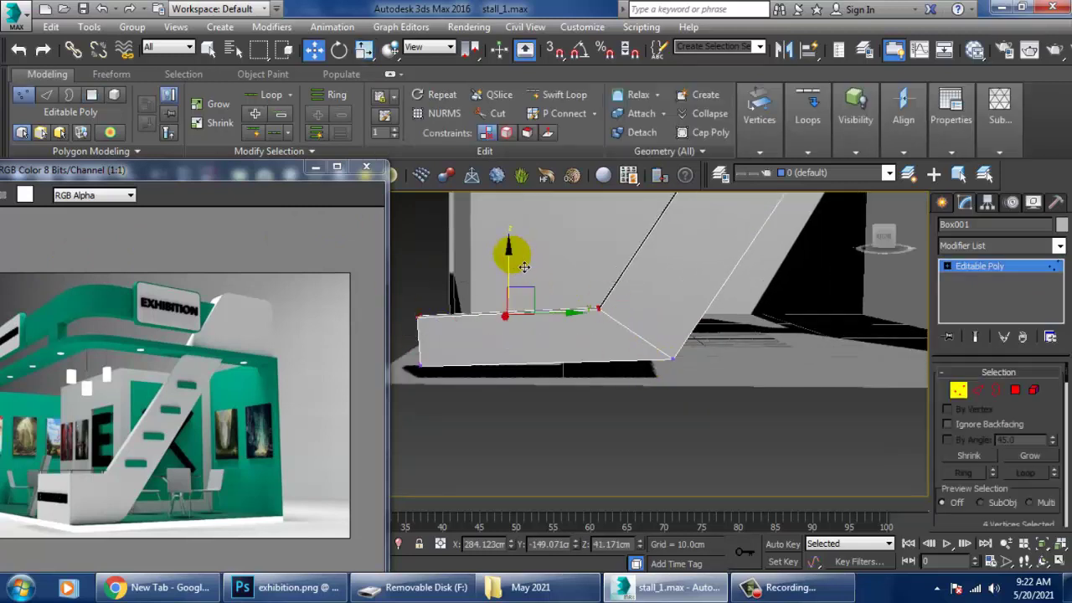
pyautogui.moveTo(507, 235); pyautogui.dragTo(522, 227)
pyautogui.moveTo(522, 227)
pyautogui.keyDown('alt'); pyautogui.mouseDown(button='middle')
pyautogui.moveTo(592, 390)
pyautogui.moveTo(616, 335)
pyautogui.mouseUp(button='middle'); pyautogui.keyUp('alt')
pyautogui.scroll(3, 615, 336)
pyautogui.moveTo(556, 394); pyautogui.dragTo(572, 408)
pyautogui.moveTo(572, 408); pyautogui.dragTo(636, 379, button='middle')
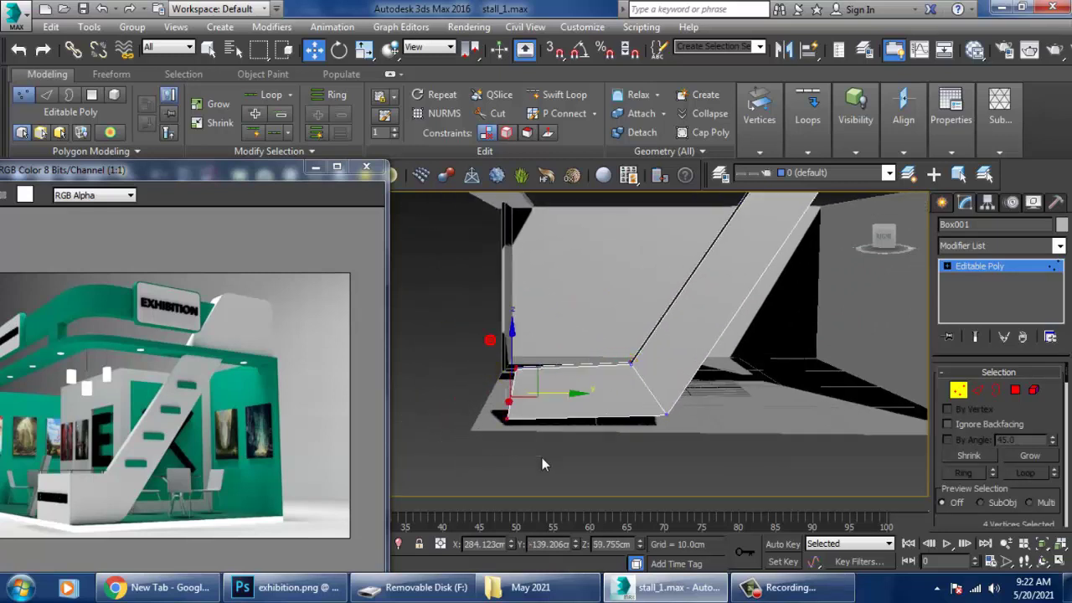
pyautogui.press('r')
pyautogui.moveTo(575, 383); pyautogui.dragTo(557, 413)
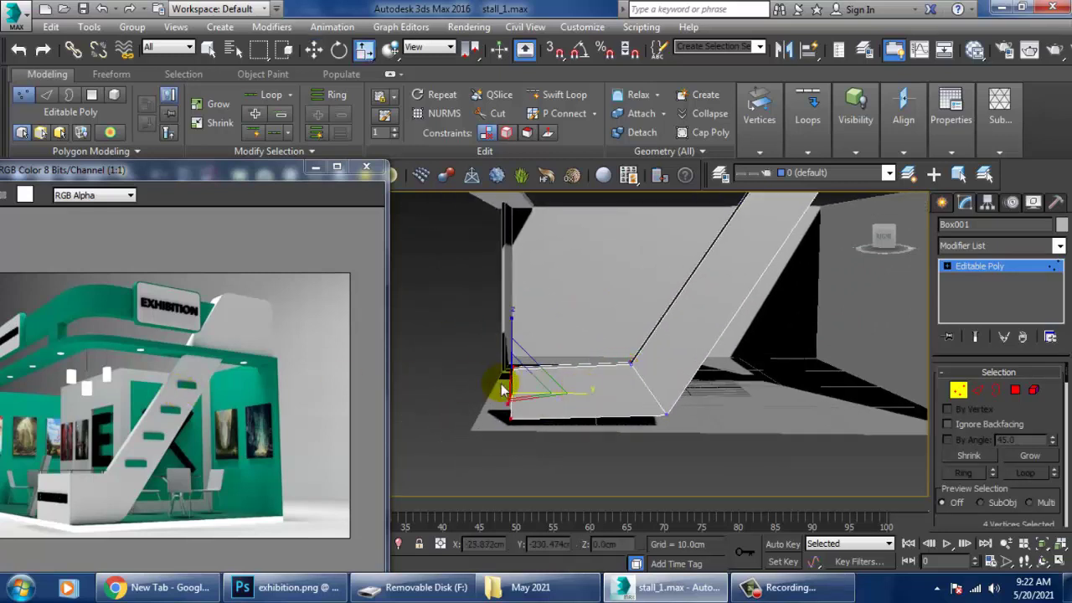
# - Lower the end vertices onto the floor and shift them left along X
pyautogui.hotkey('alt', 'w')
pyautogui.hotkey('alt', 'w')
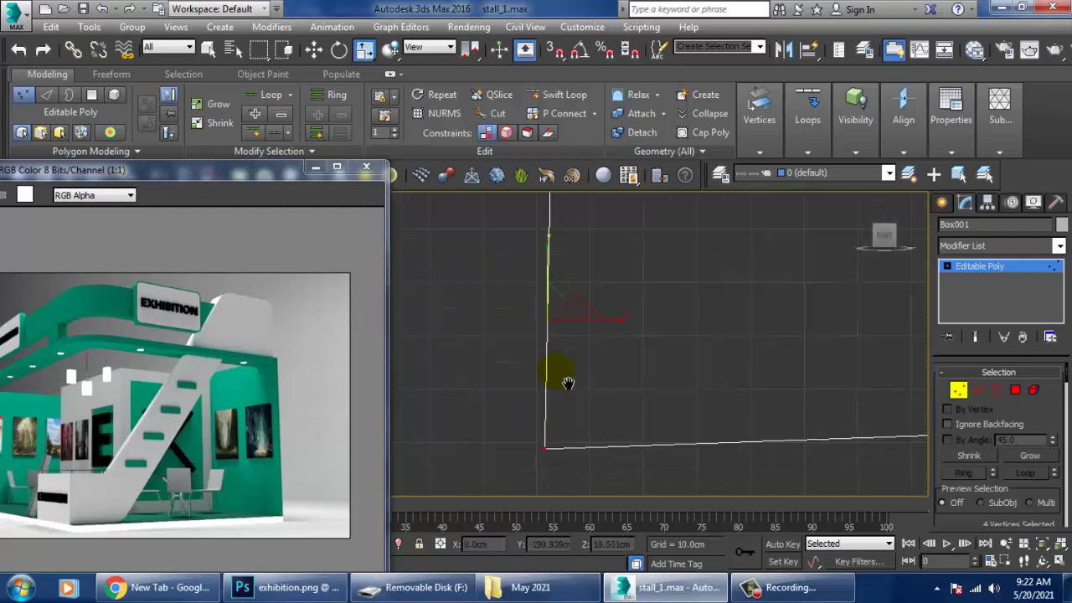
pyautogui.scroll(-3, 562, 378)
pyautogui.scroll(-2, 689, 364)
pyautogui.scroll(2, 718, 378)
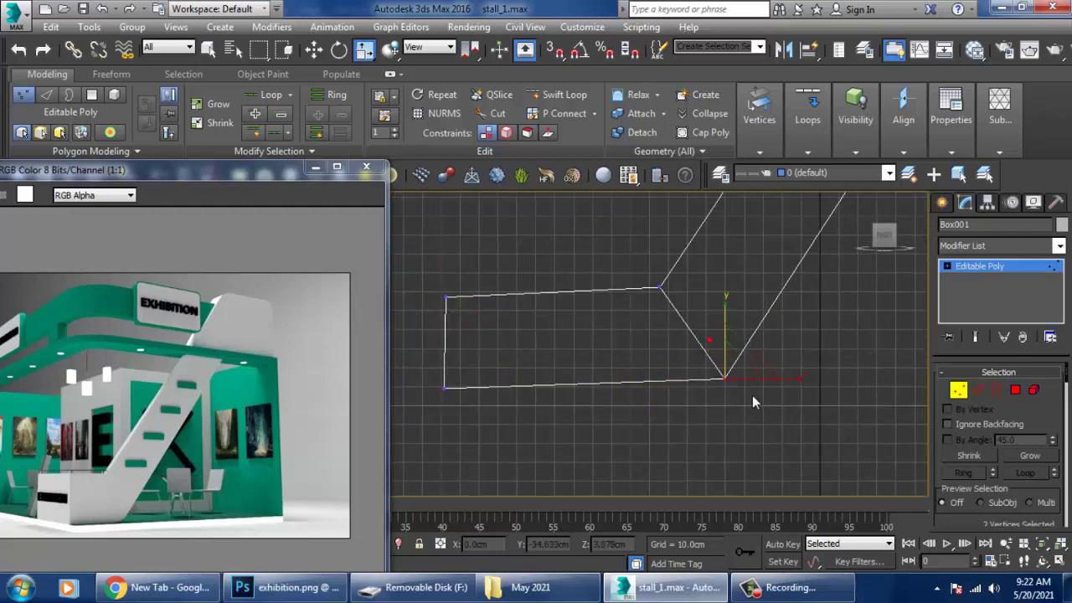
pyautogui.press('w')
pyautogui.moveTo(760, 368); pyautogui.dragTo(744, 376)
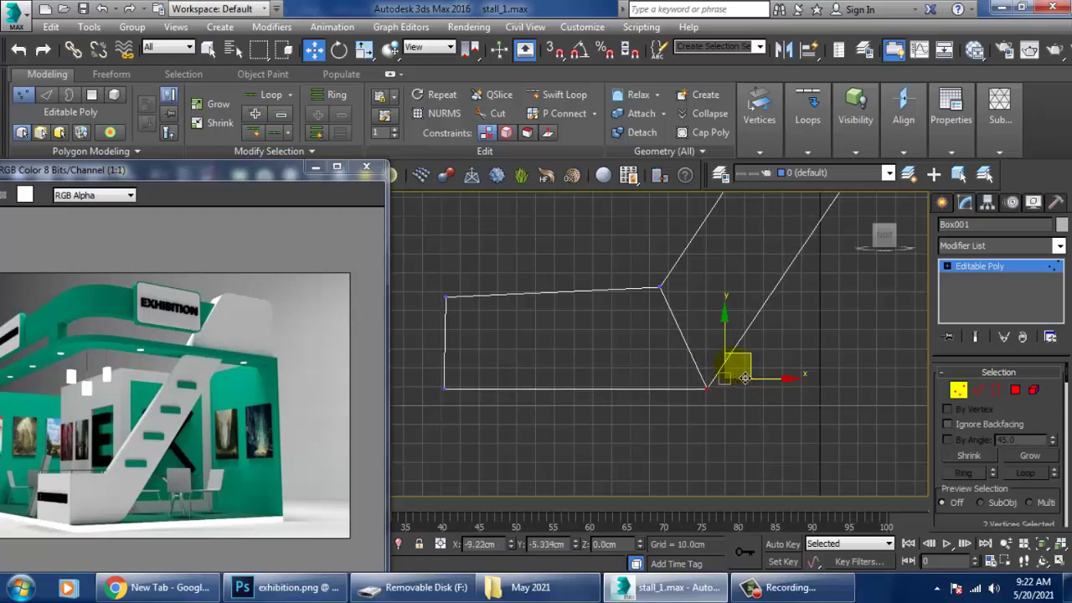
pyautogui.keyDown('alt'); pyautogui.moveTo(744, 379); pyautogui.dragTo(702, 340, button='middle'); pyautogui.keyUp('alt')
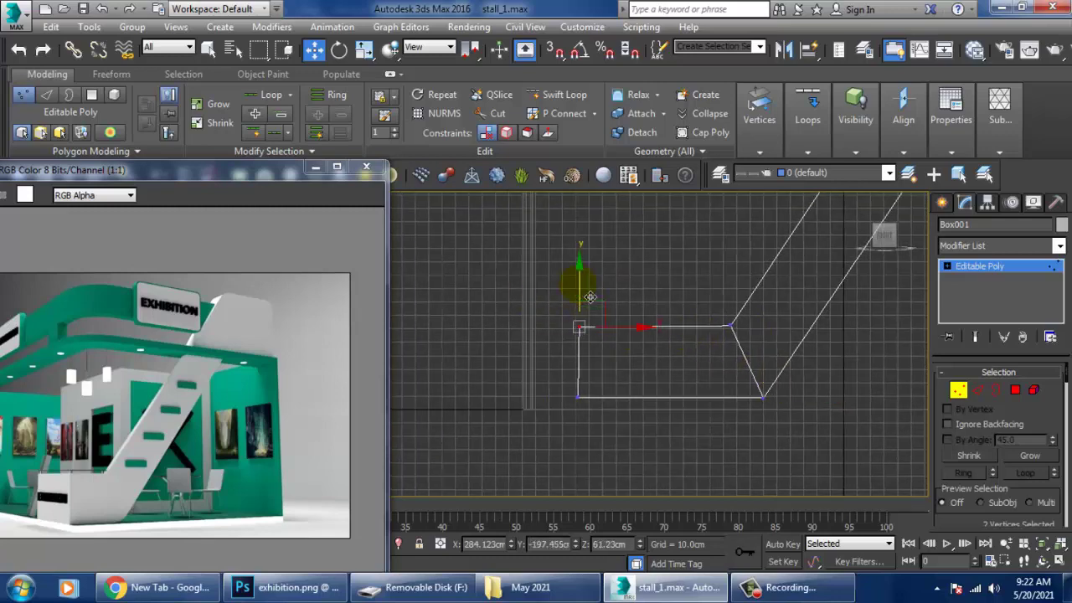
pyautogui.hotkey('alt', 'w')
pyautogui.hotkey('alt', 'w')
pyautogui.moveTo(689, 402)
pyautogui.keyDown('alt'); pyautogui.mouseDown(button='middle')
pyautogui.moveTo(677, 395)
pyautogui.moveTo(619, 417)
pyautogui.moveTo(651, 378)
pyautogui.mouseUp(button='middle'); pyautogui.keyUp('alt')
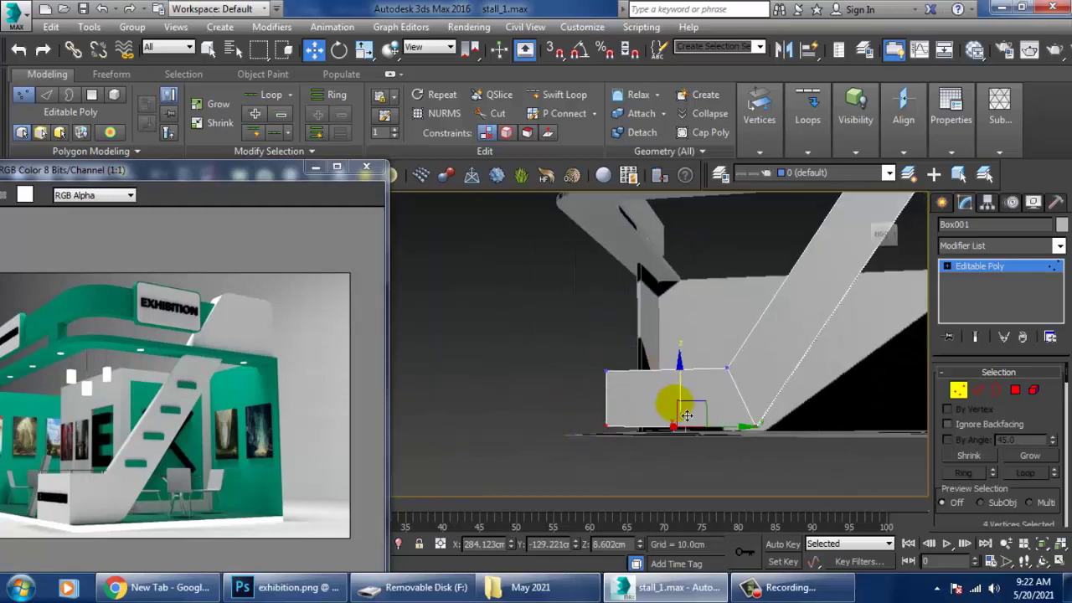
pyautogui.moveTo(693, 400); pyautogui.dragTo(706, 416)
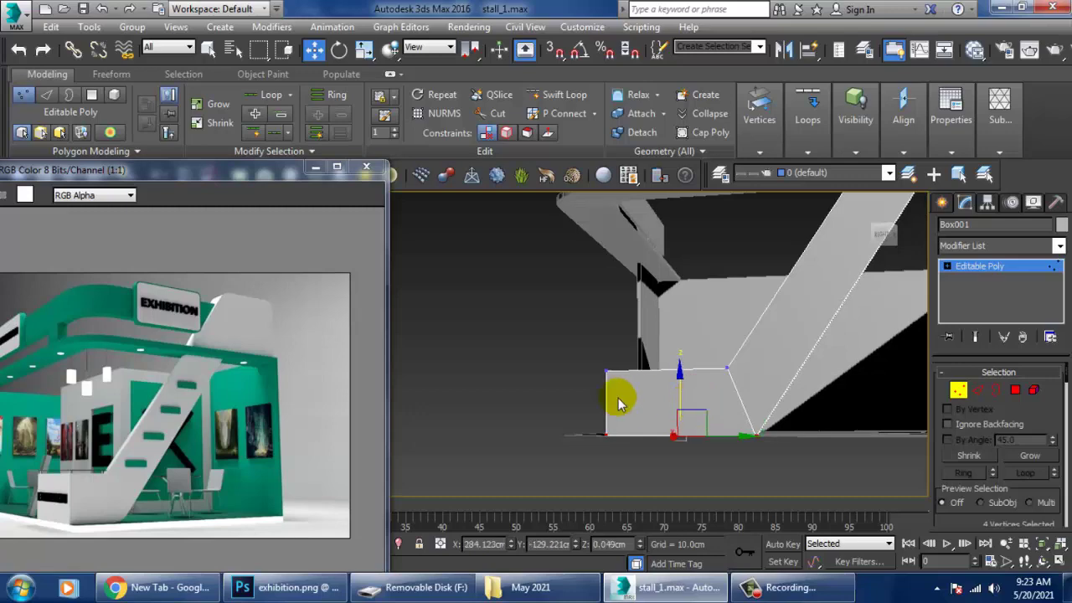
pyautogui.moveTo(618, 403)
pyautogui.keyDown('alt'); pyautogui.mouseDown(button='middle')
pyautogui.moveTo(851, 429)
pyautogui.moveTo(628, 407)
pyautogui.mouseUp(button='middle'); pyautogui.keyUp('alt')
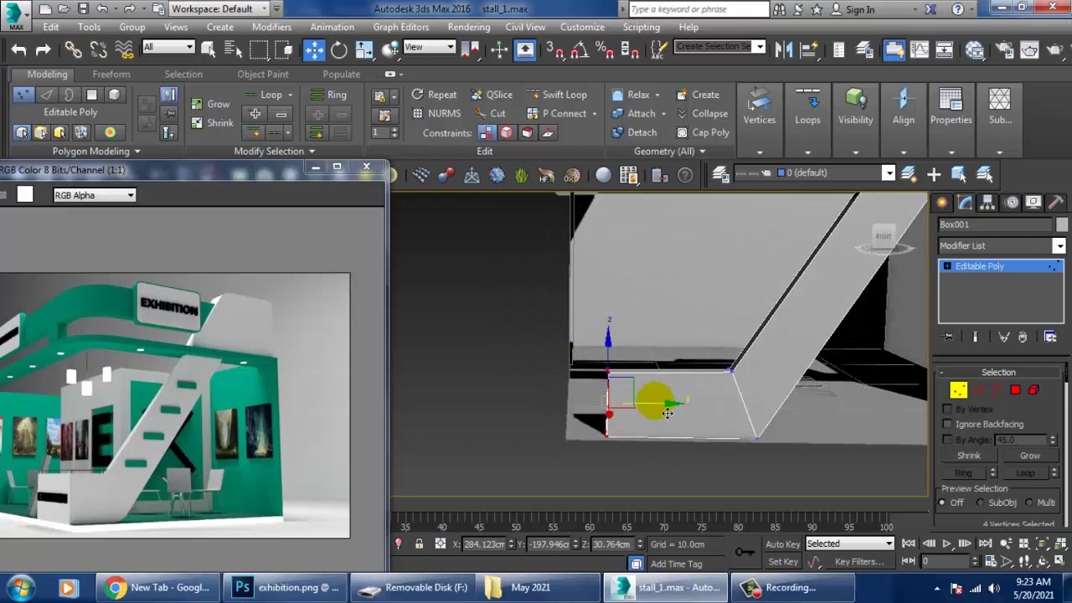
pyautogui.moveTo(666, 413); pyautogui.dragTo(628, 397)
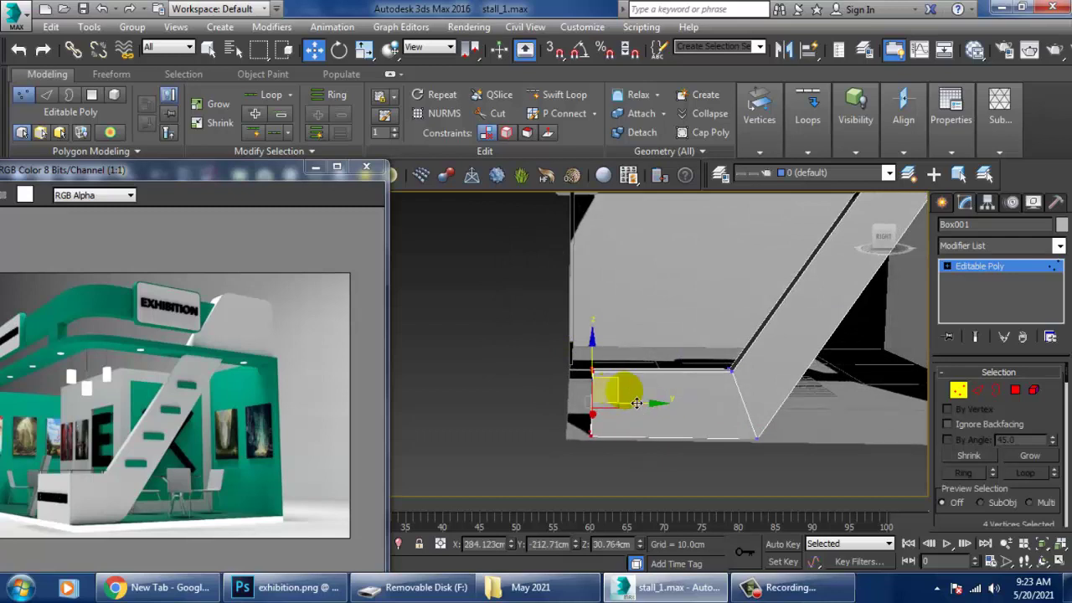
pyautogui.keyDown('alt'); pyautogui.moveTo(628, 396); pyautogui.dragTo(835, 393, button='middle'); pyautogui.keyUp('alt')
# - Select the slab's end face in Polygon mode, then return to object level and cancel an edge loop
pyautogui.click(1015, 392)
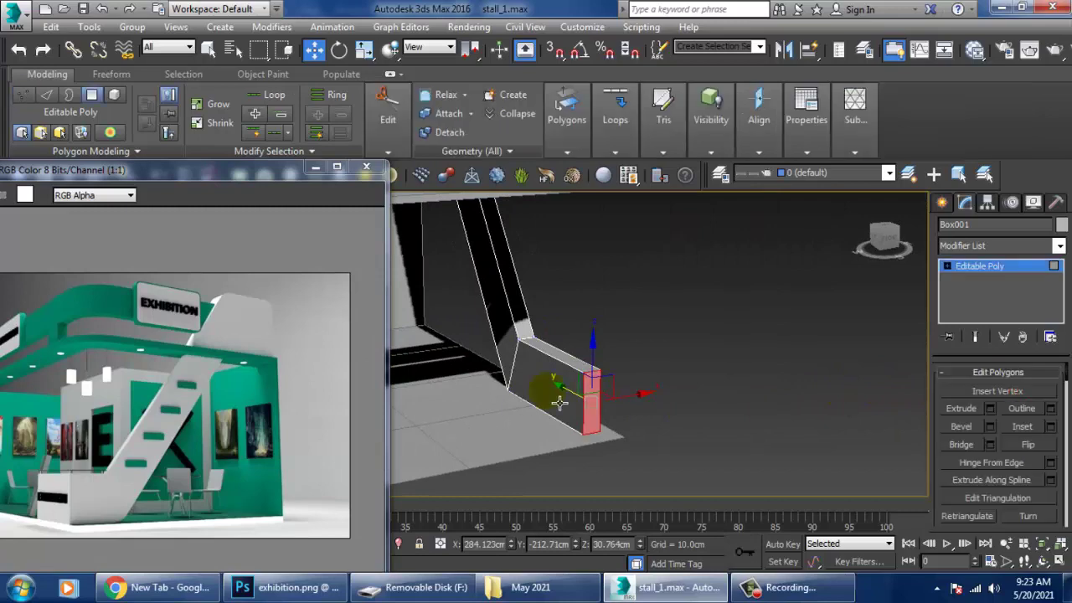
pyautogui.click(551, 391)
pyautogui.moveTo(700, 402)
pyautogui.keyDown('alt'); pyautogui.mouseDown(button='middle')
pyautogui.moveTo(491, 426)
pyautogui.moveTo(760, 391)
pyautogui.moveTo(617, 383)
pyautogui.moveTo(556, 412)
pyautogui.moveTo(641, 416)
pyautogui.mouseUp(button='middle'); pyautogui.keyUp('alt')
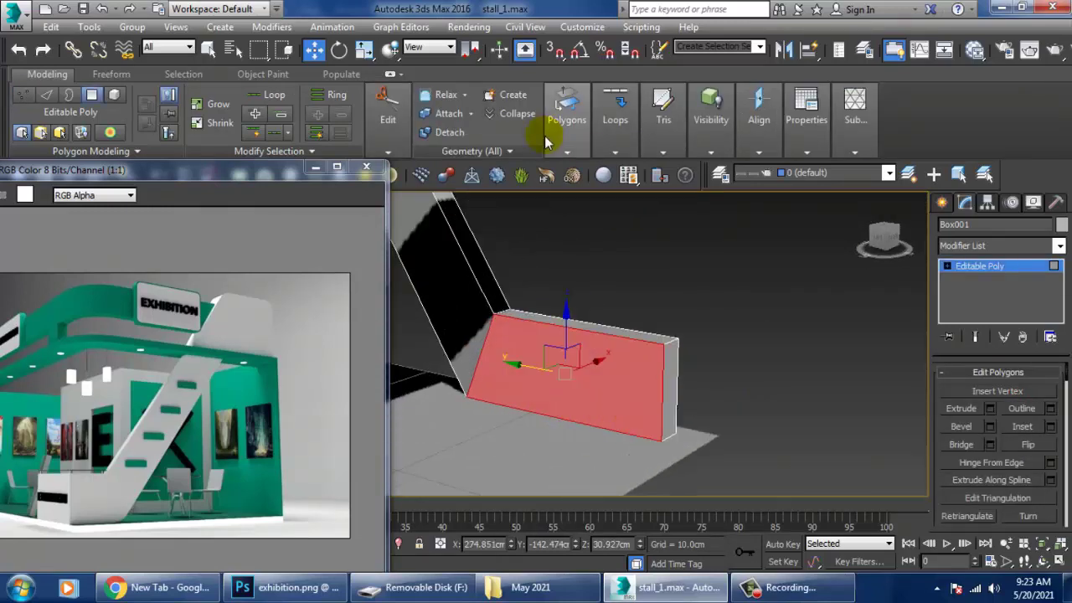
pyautogui.click(567, 113)
pyautogui.click(997, 266)
pyautogui.click(997, 267)
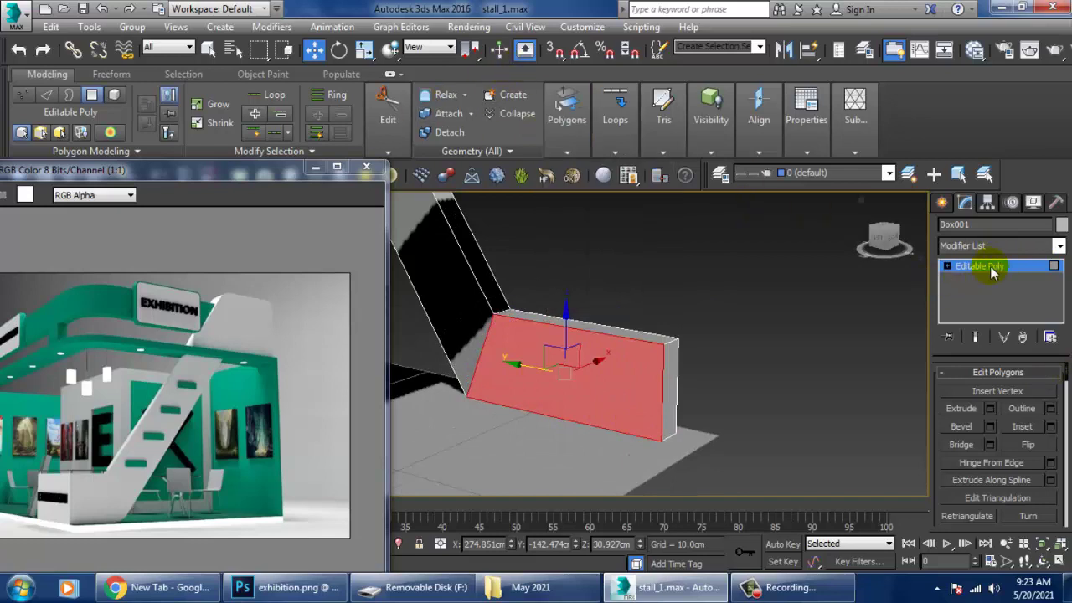
pyautogui.click(579, 97)
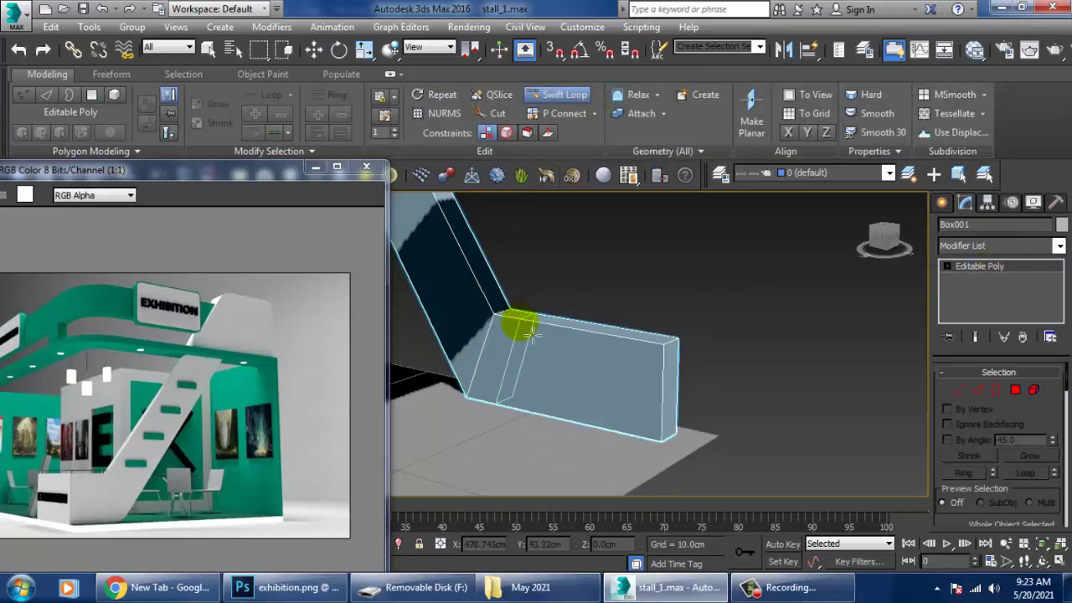
pyautogui.rightClick(521, 335)
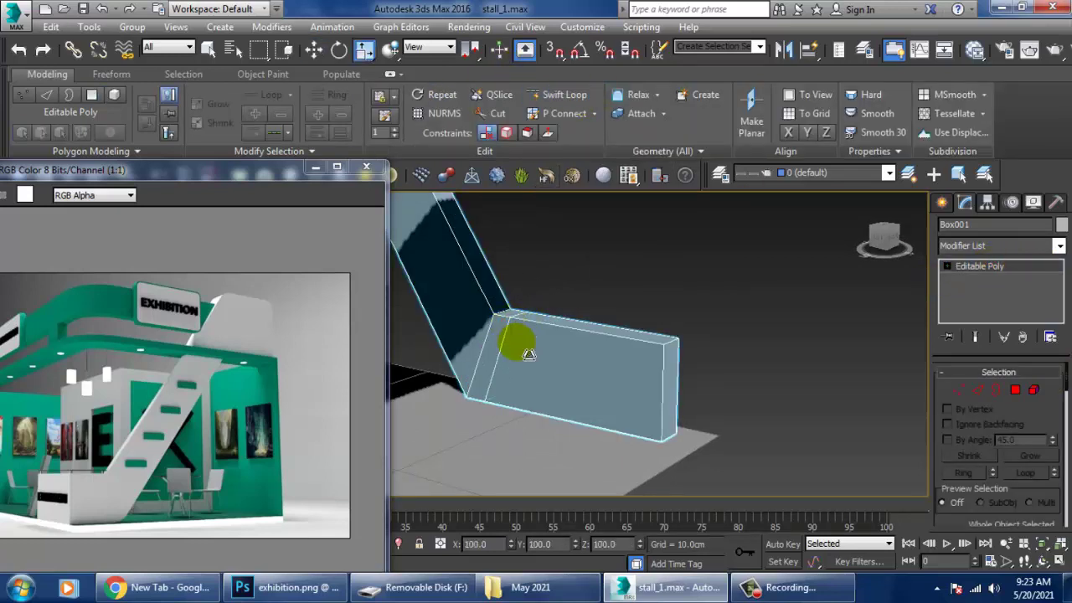
# - Scale the slab's base edges flat along Y so they line up
pyautogui.press('2')
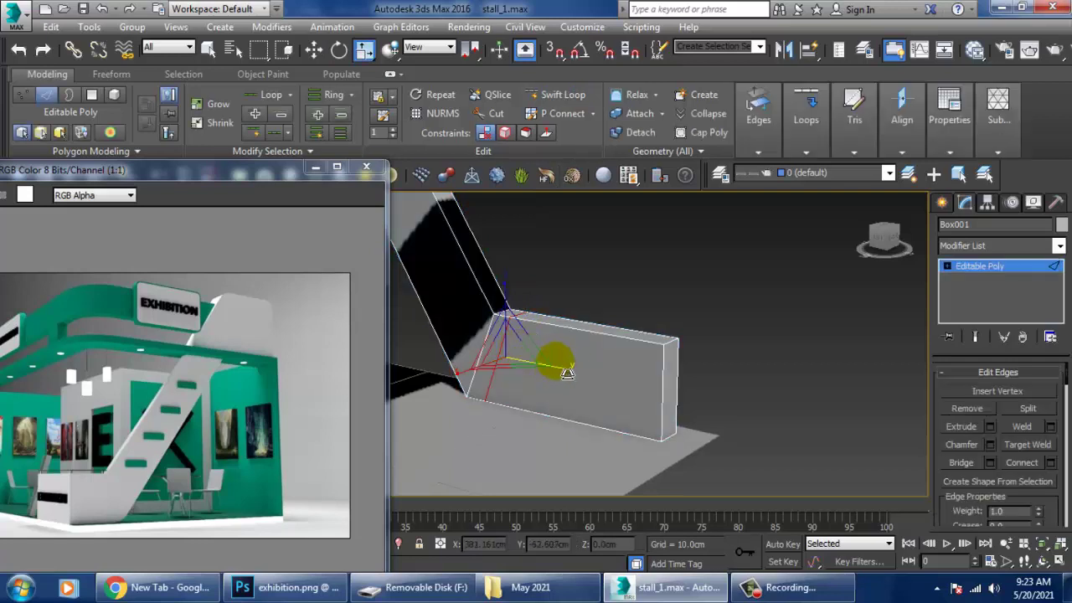
pyautogui.moveTo(569, 376); pyautogui.dragTo(513, 382)
pyautogui.moveTo(361, 369); pyautogui.dragTo(43, 319)
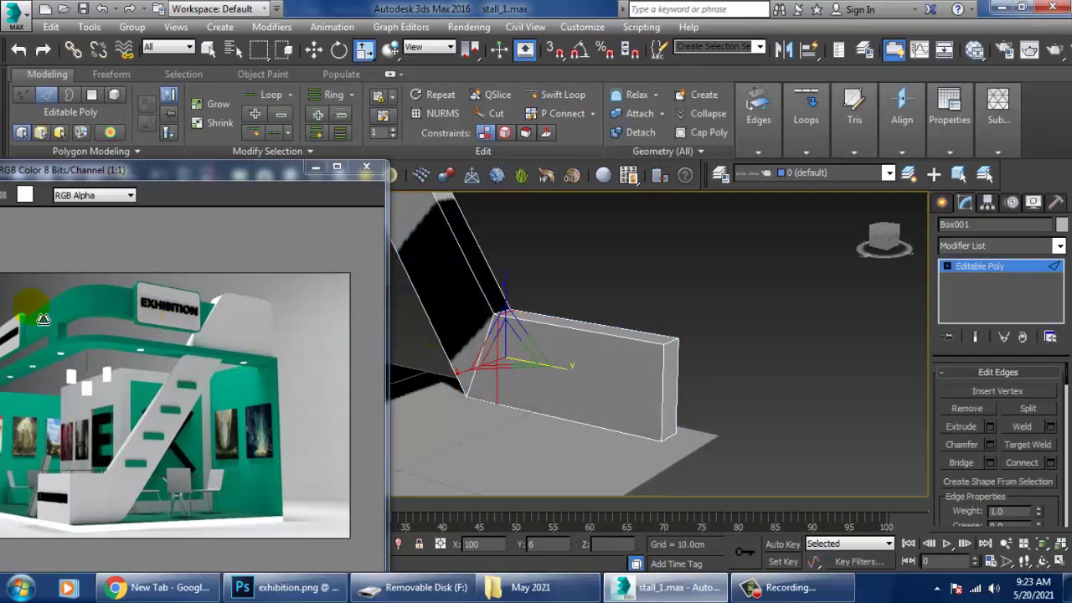
pyautogui.press('w')
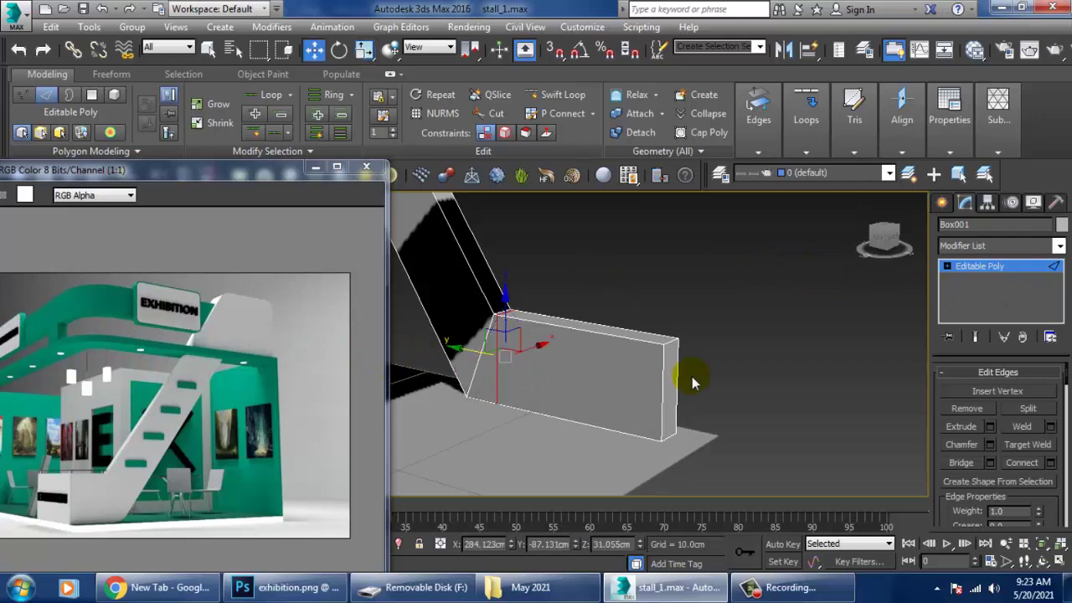
# - Extrude the slab's end face about 87 cm into a boxy landing block
pyautogui.press('4')
pyautogui.click(618, 411)
pyautogui.moveTo(796, 361)
pyautogui.keyDown('alt'); pyautogui.mouseDown(button='middle')
pyautogui.moveTo(670, 371)
pyautogui.moveTo(790, 417)
pyautogui.mouseUp(button='middle'); pyautogui.keyUp('alt')
pyautogui.click(992, 406)
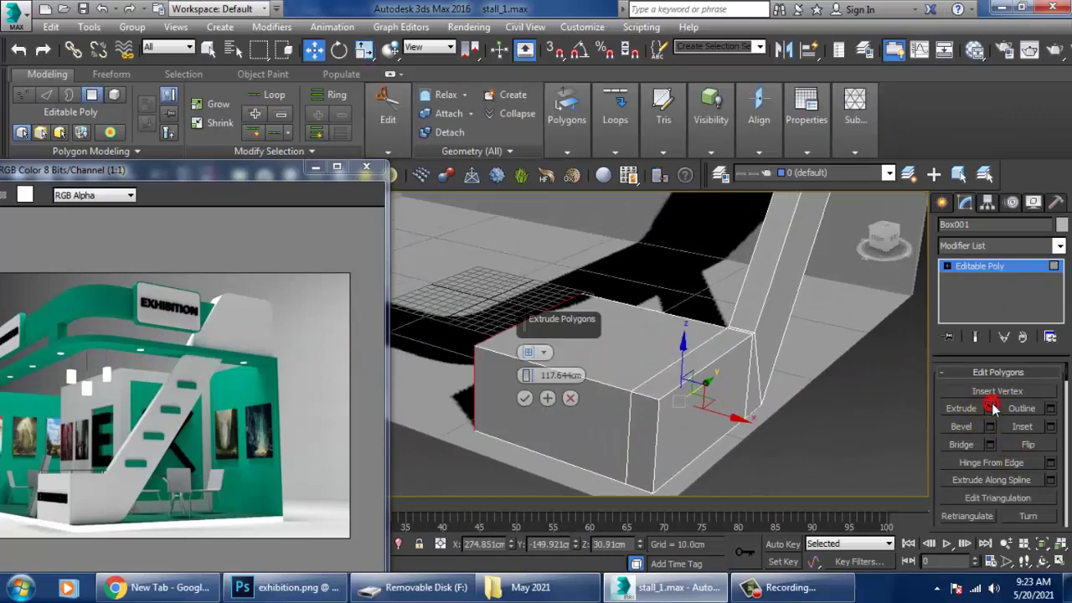
pyautogui.moveTo(527, 380); pyautogui.dragTo(620, 538)
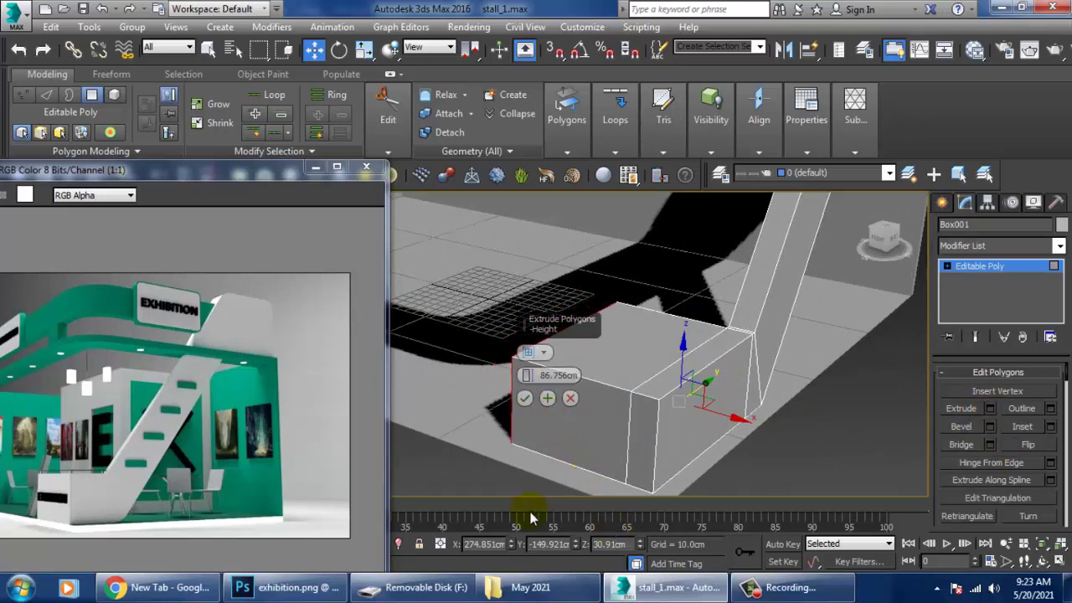
pyautogui.click(525, 398)
pyautogui.moveTo(793, 418)
pyautogui.keyDown('alt'); pyautogui.mouseDown(button='middle')
pyautogui.moveTo(741, 369)
pyautogui.moveTo(785, 376)
pyautogui.moveTo(732, 383)
pyautogui.mouseUp(button='middle'); pyautogui.keyUp('alt')
pyautogui.scroll(2, 780, 432)
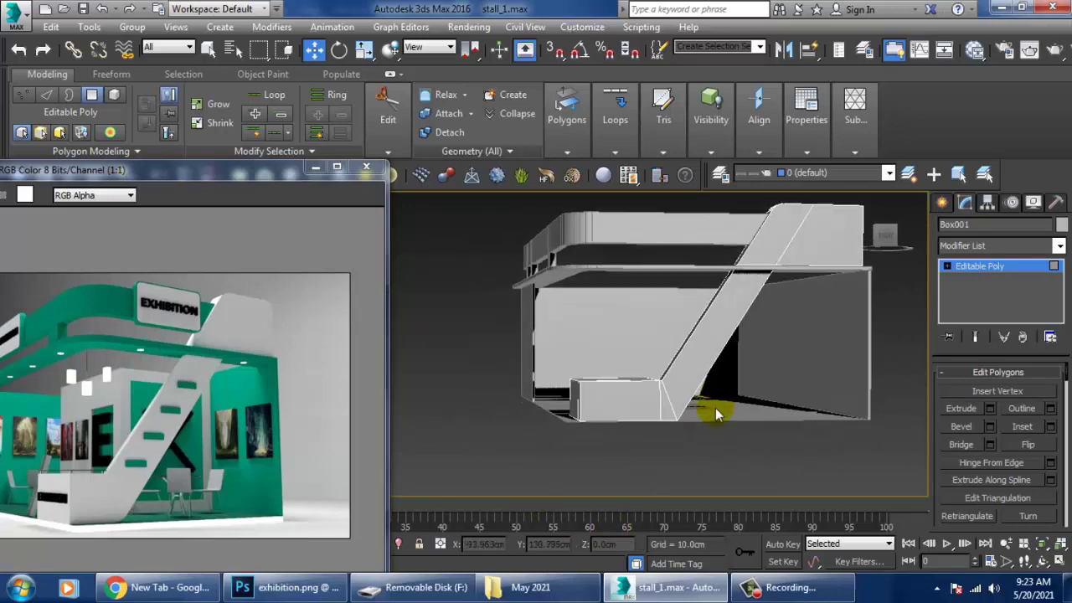
pyautogui.scroll(2, 666, 423)
pyautogui.scroll(1, 721, 401)
pyautogui.moveTo(726, 409)
pyautogui.keyDown('alt'); pyautogui.mouseDown(button='middle')
pyautogui.moveTo(637, 407)
pyautogui.moveTo(641, 390)
pyautogui.mouseUp(button='middle'); pyautogui.keyUp('alt')
pyautogui.press('2')
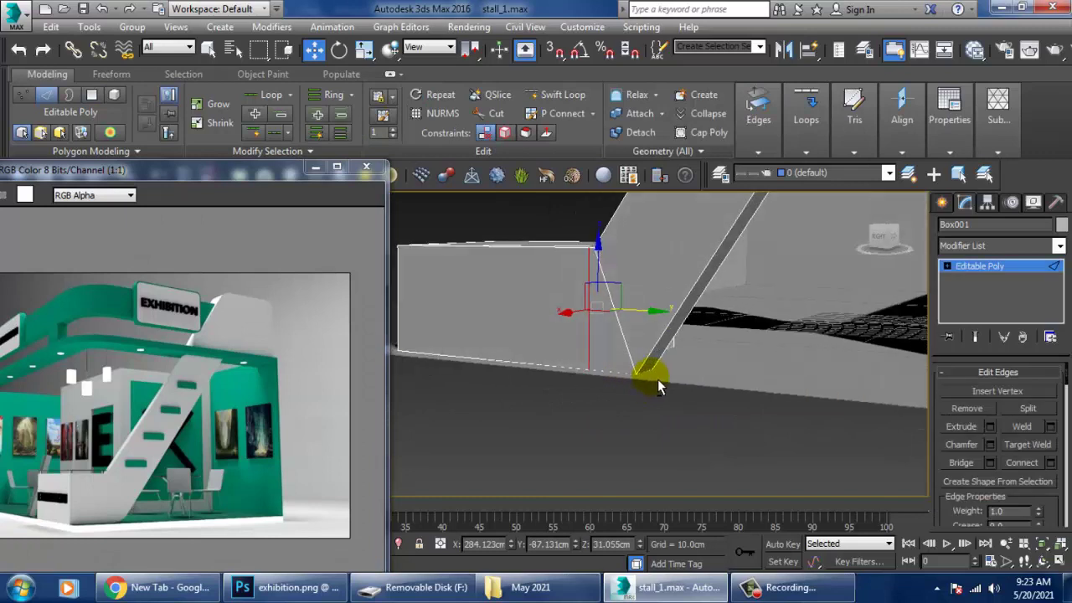
pyautogui.press('F3')
pyautogui.click(648, 376)
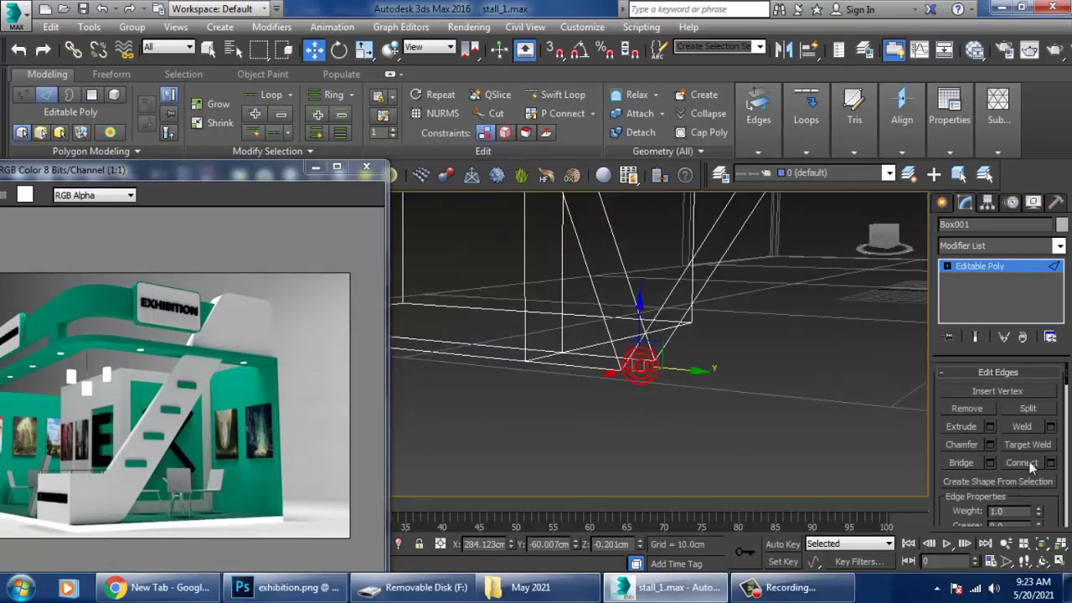
pyautogui.click(991, 444)
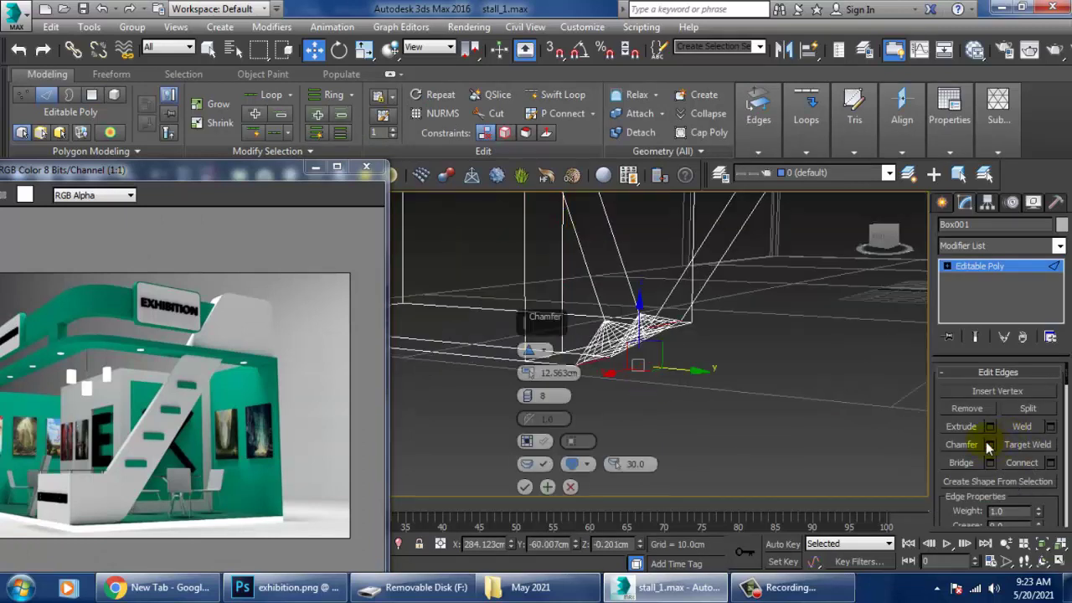
pyautogui.click(570, 486)
pyautogui.scroll(4, 604, 464)
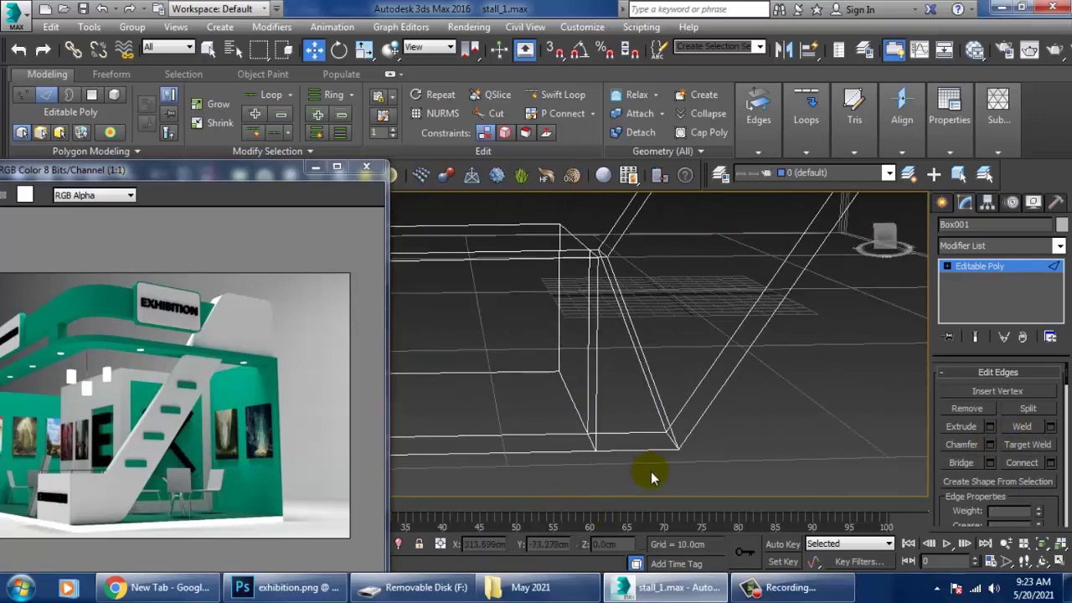
pyautogui.press('F3')
pyautogui.keyDown('alt'); pyautogui.moveTo(646, 474); pyautogui.dragTo(629, 363, button='middle'); pyautogui.keyUp('alt')
pyautogui.scroll(-5, 629, 364)
# - Exit edge editing on Box001 back to the whole Editable Poly object
pyautogui.scroll(4, 724, 381)
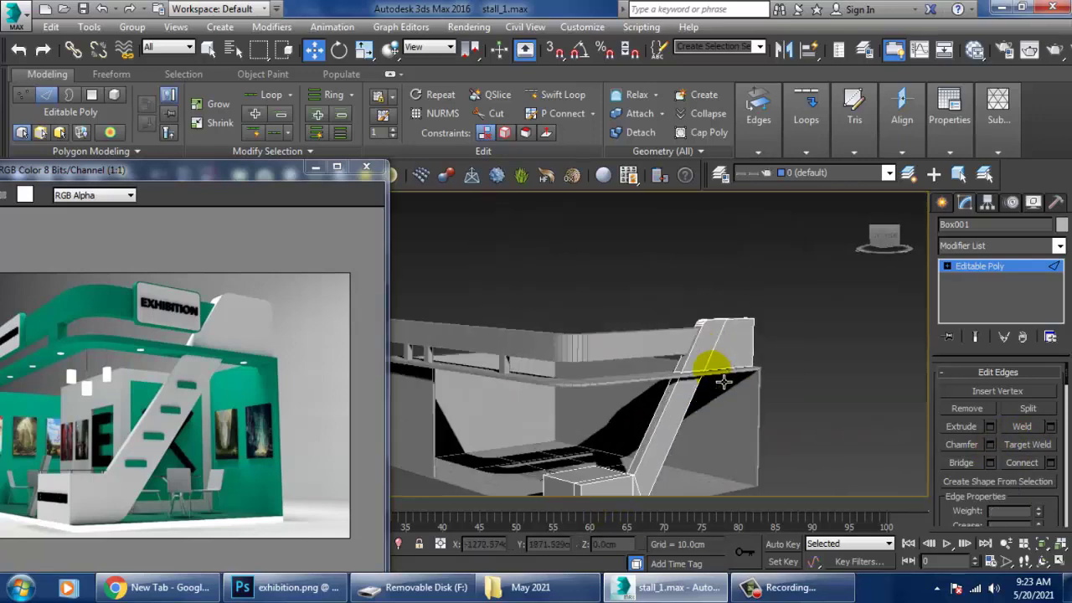
pyautogui.moveTo(724, 381)
pyautogui.keyDown('alt'); pyautogui.mouseDown(button='middle')
pyautogui.moveTo(754, 299)
pyautogui.moveTo(812, 344)
pyautogui.mouseUp(button='middle'); pyautogui.keyUp('alt')
pyautogui.scroll(-4, 892, 324)
pyautogui.scroll(4, 780, 326)
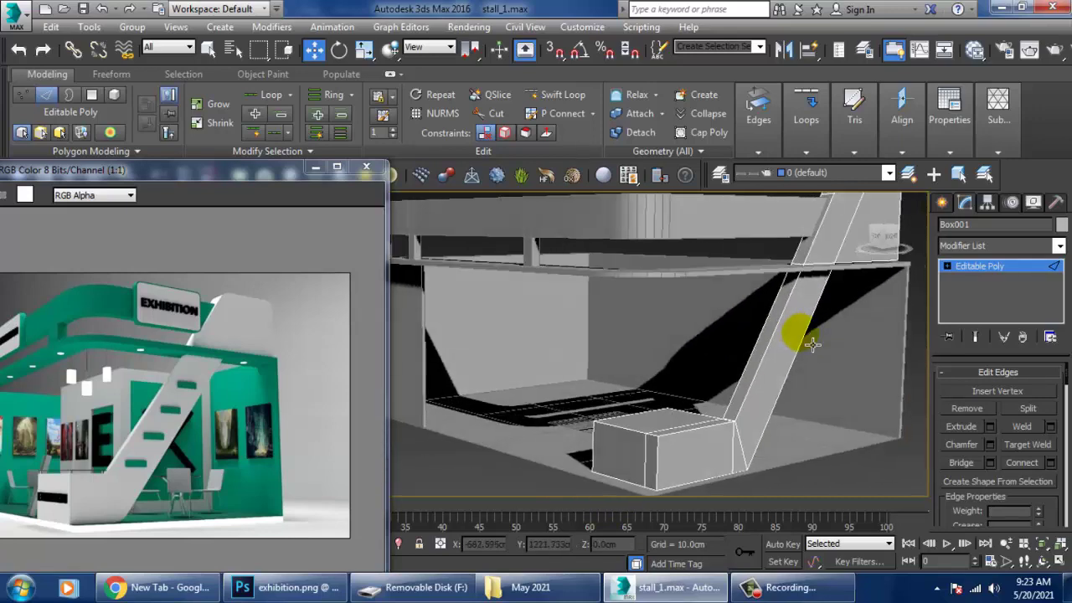
pyautogui.scroll(-3, 811, 343)
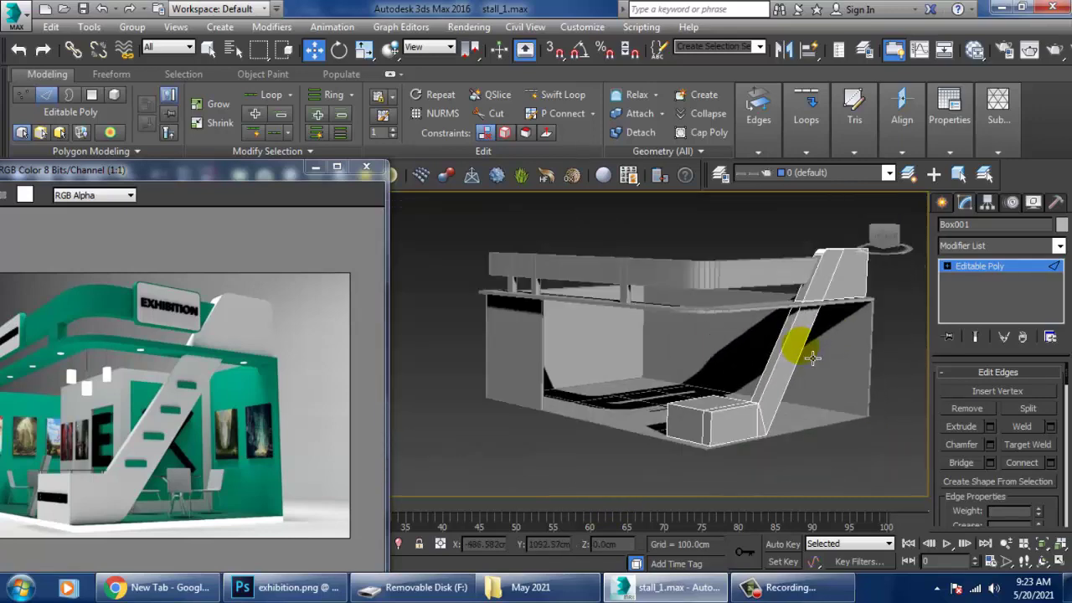
pyautogui.click(994, 267)
pyautogui.scroll(3, 764, 410)
pyautogui.scroll(2, 764, 410)
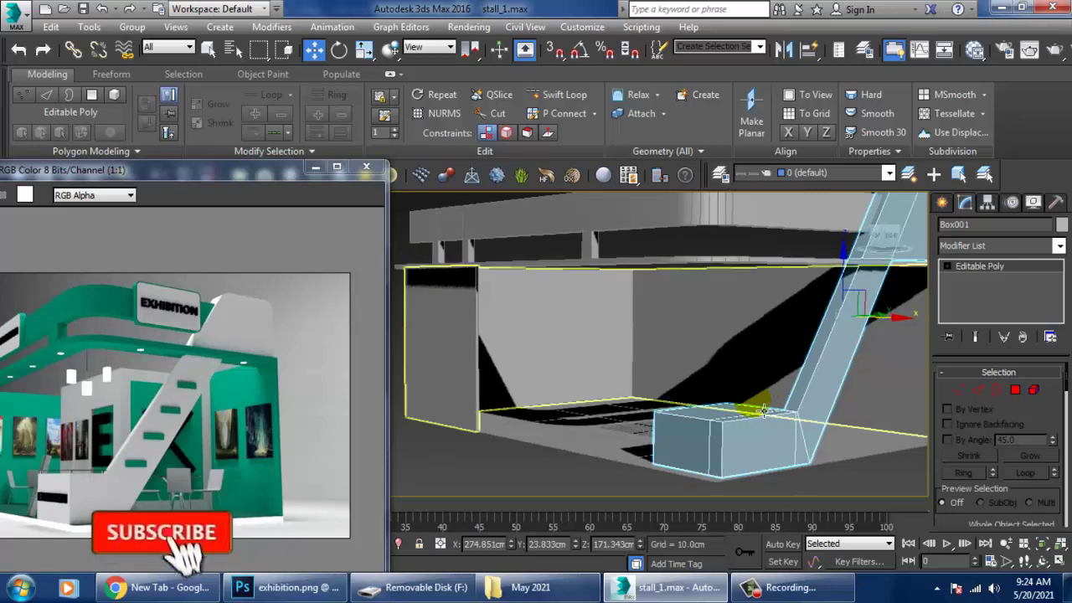
# - Turn on Expert Mode with Ctrl+X and orbit around the staircase, landing block and left wall
pyautogui.keyDown('alt'); pyautogui.moveTo(747, 407); pyautogui.dragTo(713, 419, button='middle'); pyautogui.keyUp('alt')
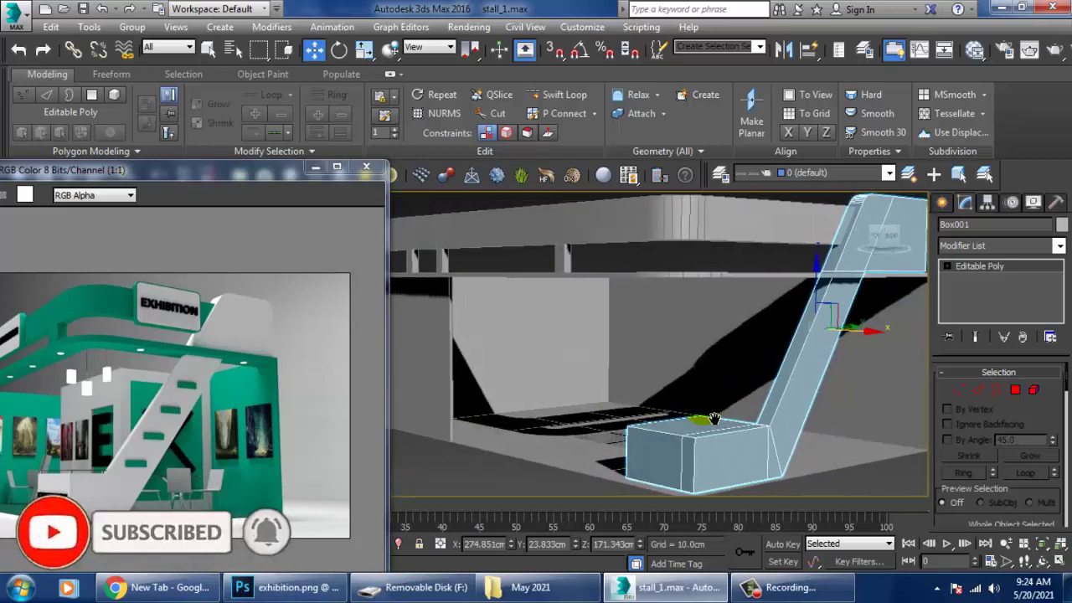
pyautogui.hotkey('ctrl', 'x')
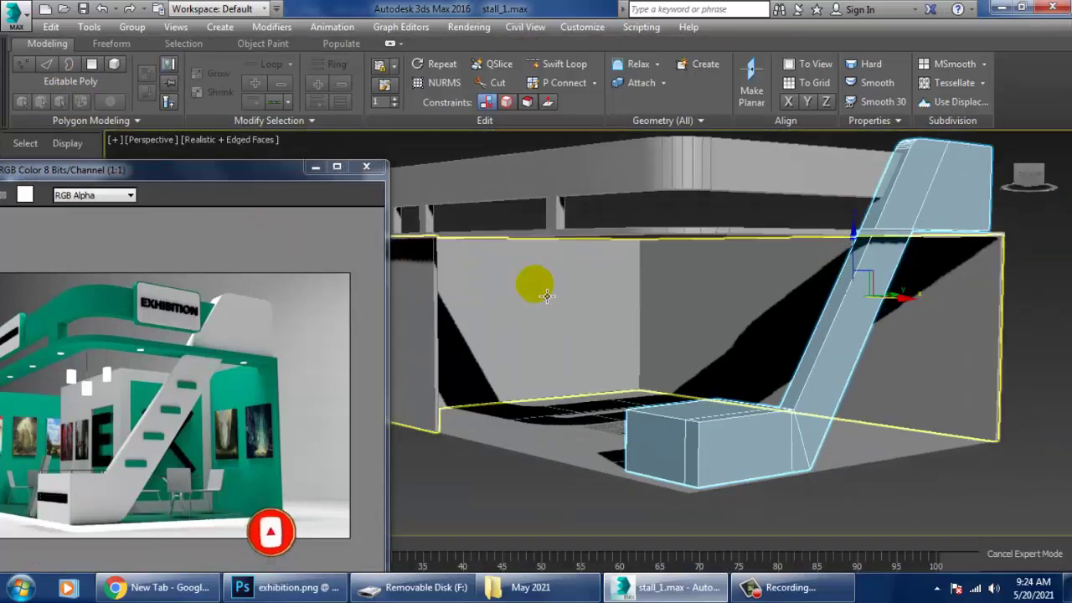
pyautogui.moveTo(545, 294)
pyautogui.keyDown('alt'); pyautogui.mouseDown(button='middle')
pyautogui.moveTo(784, 329)
pyautogui.moveTo(766, 311)
pyautogui.mouseUp(button='middle'); pyautogui.keyUp('alt')
pyautogui.scroll(-3, 783, 323)
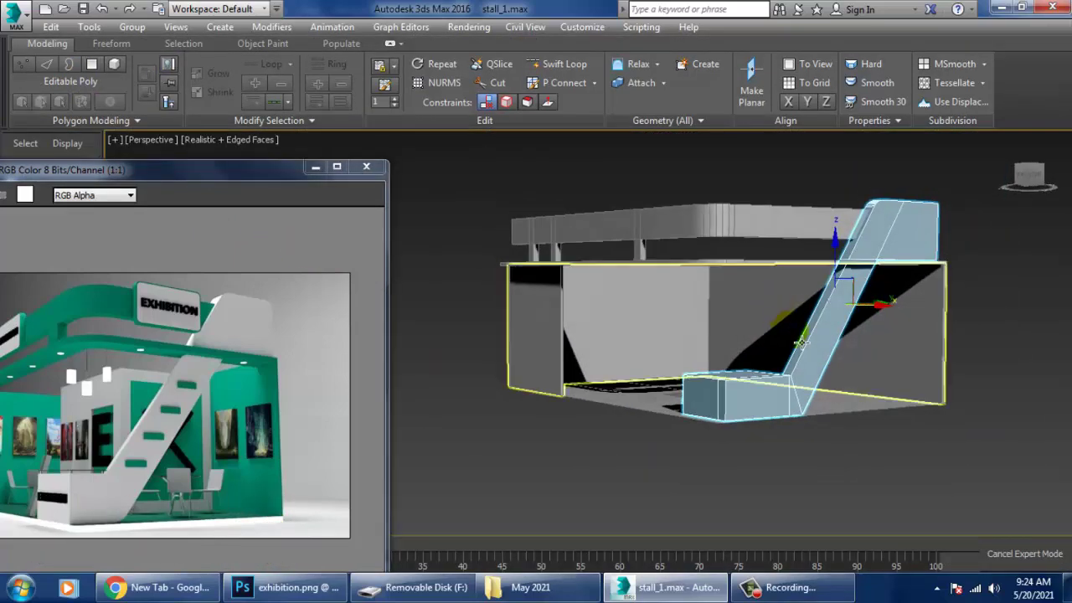
pyautogui.scroll(3, 813, 363)
pyautogui.scroll(2, 802, 375)
pyautogui.moveTo(802, 375)
pyautogui.keyDown('alt'); pyautogui.mouseDown(button='middle')
pyautogui.moveTo(810, 345)
pyautogui.moveTo(787, 376)
pyautogui.moveTo(851, 385)
pyautogui.mouseUp(button='middle'); pyautogui.keyUp('alt')
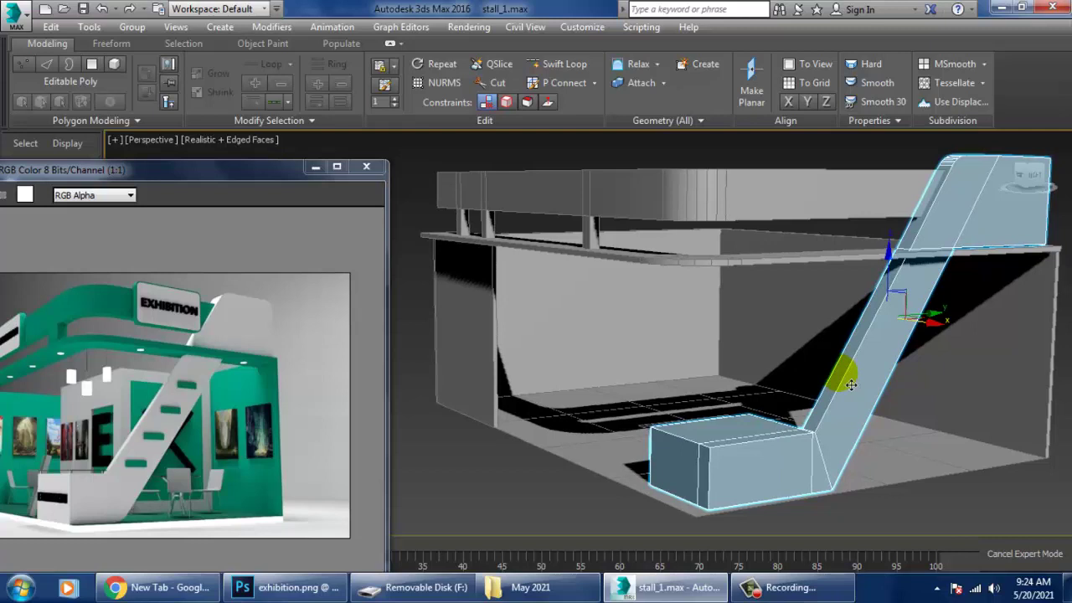